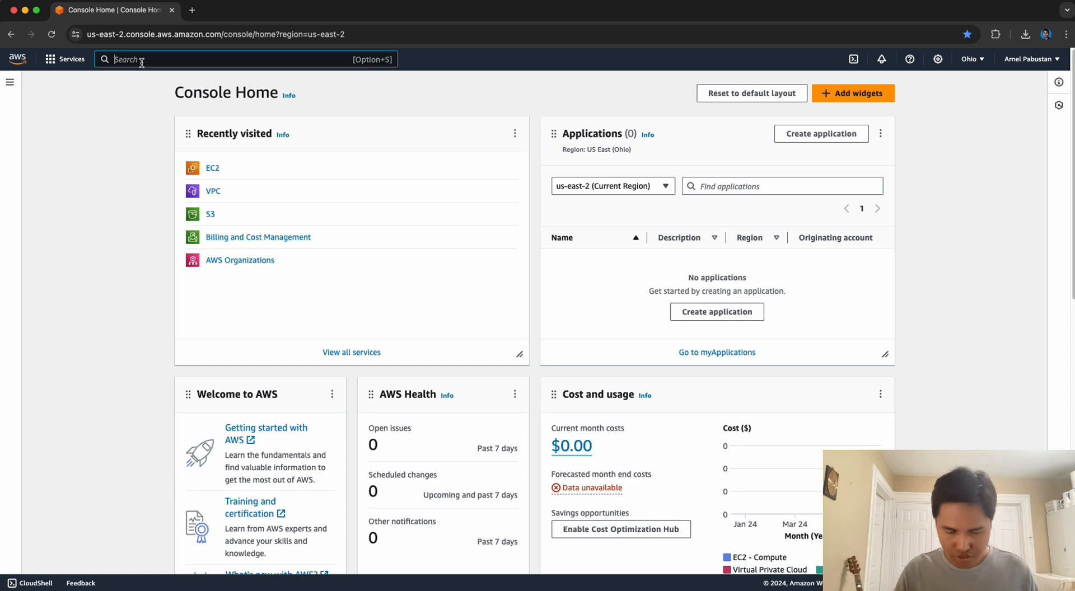
Find the VPC service, show the list of existing VPCs and start creating a new VPC
{"action": "type", "text": "vpc"}
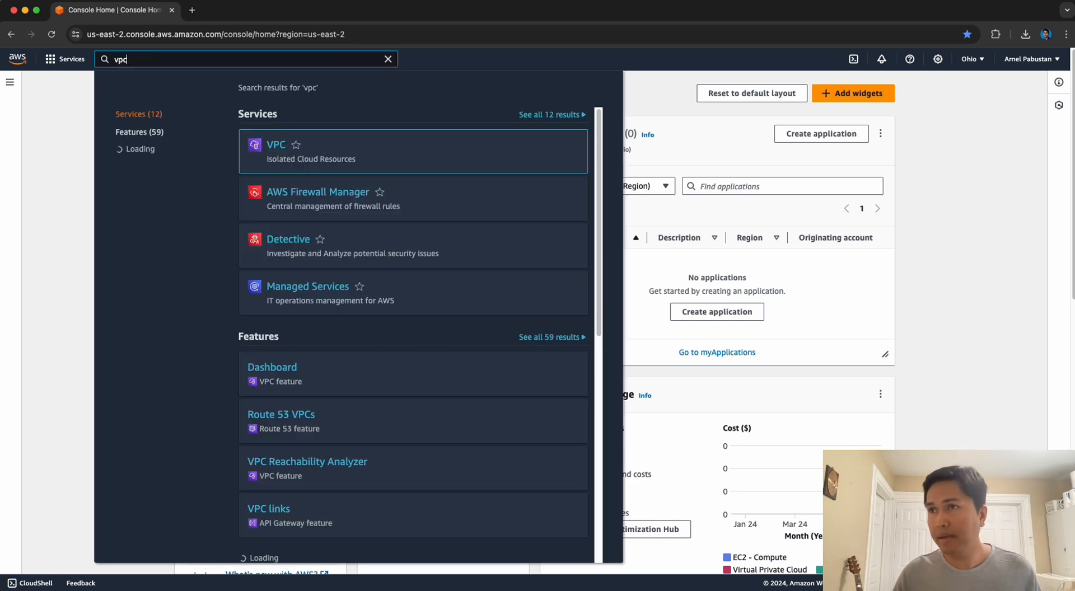
{"action": "left_click", "coordinate": [275, 146]}
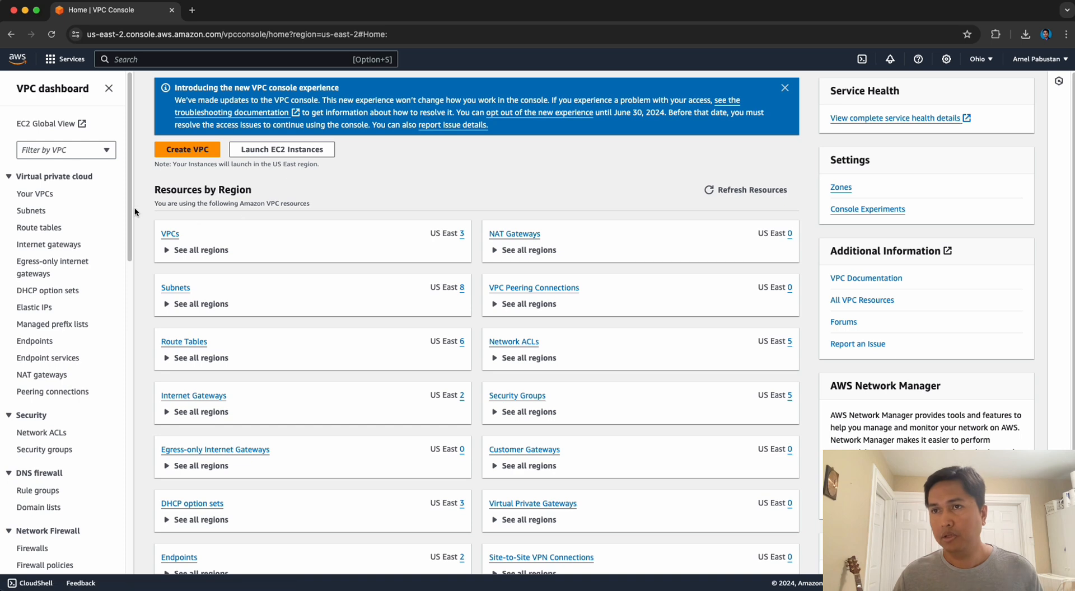
{"action": "left_click", "coordinate": [39, 195]}
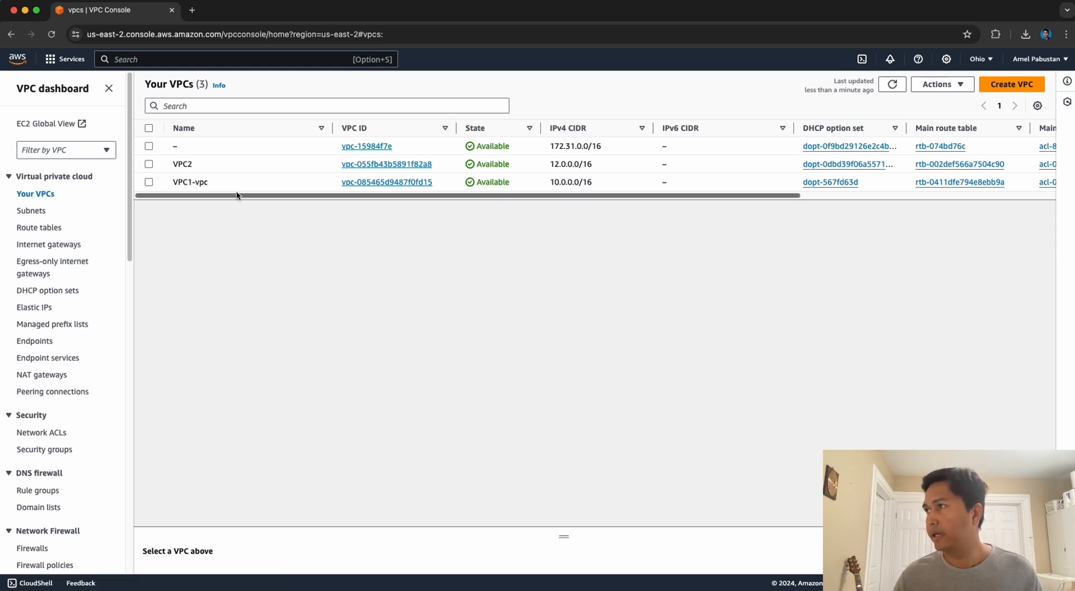
{"action": "left_click", "coordinate": [1011, 86]}
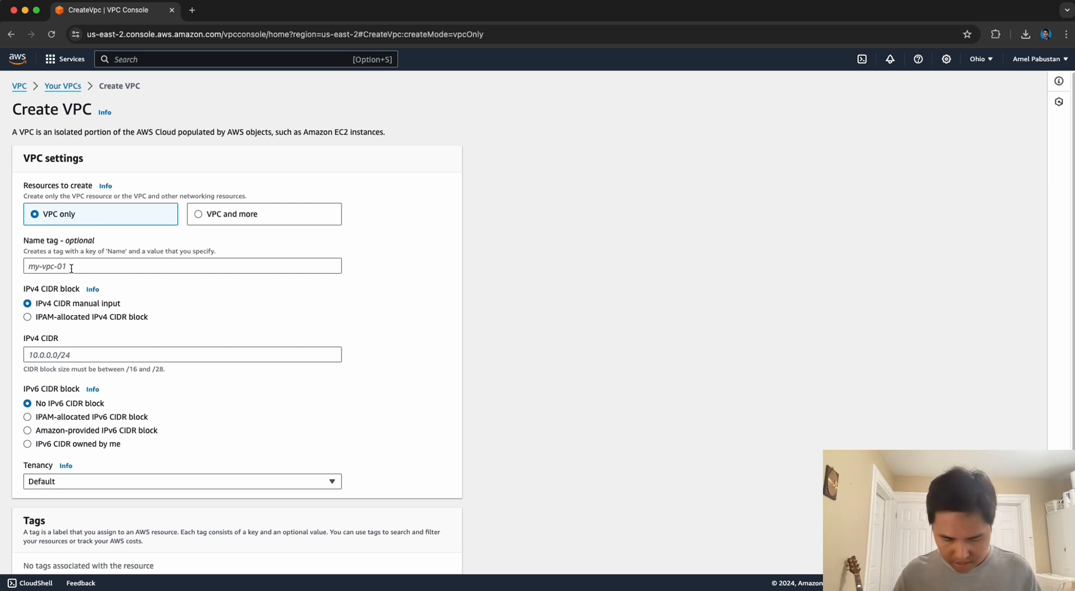
Enter DC1-VCP1 as the name tag of the new VPC
{"action": "left_click", "coordinate": [43, 266]}
{"action": "type", "text": "DC"}
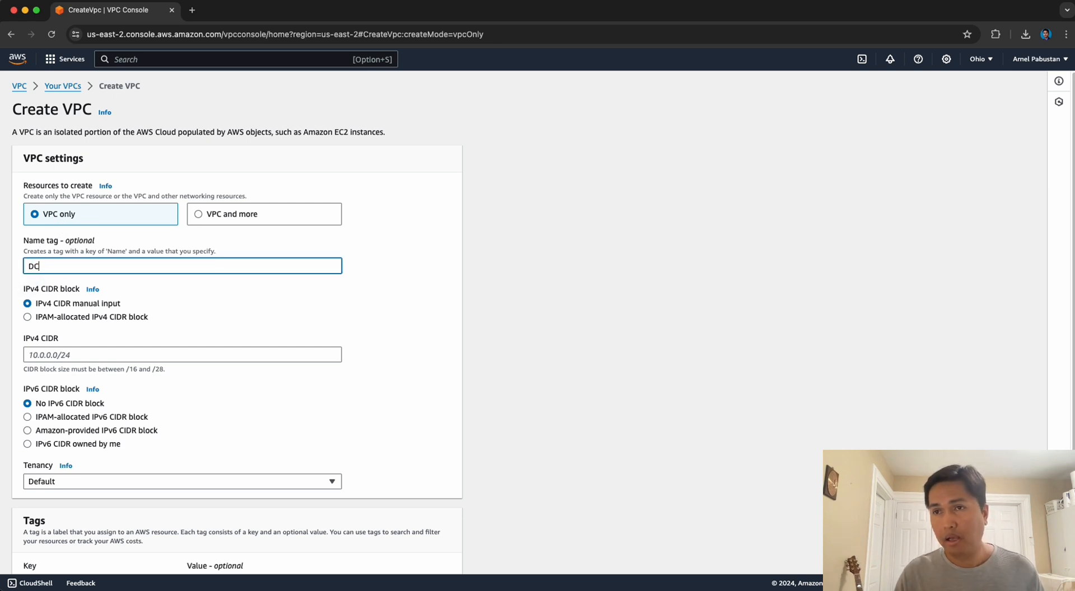
{"action": "type", "text": "1"}
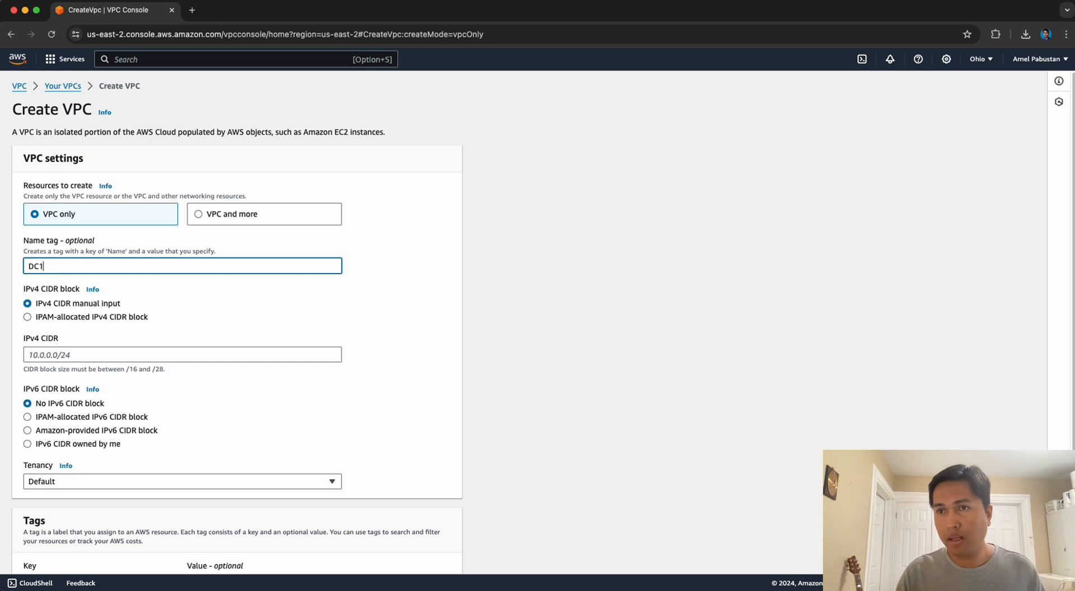
{"action": "type", "text": "-VCP1"}
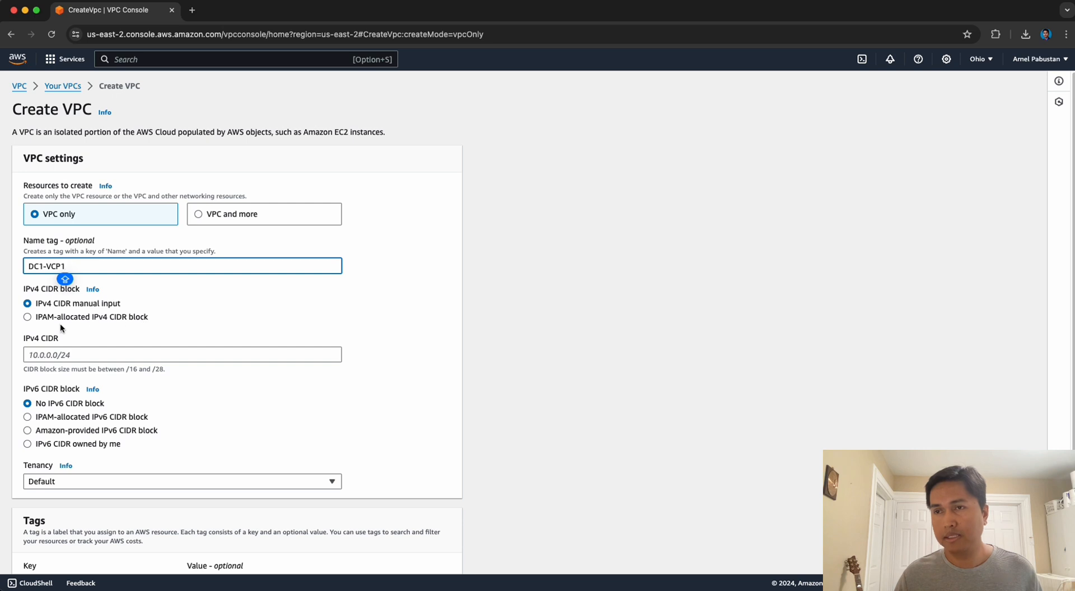
Set the IPv4 CIDR of the new VPC to 10.10.0.0/16
{"action": "left_click", "coordinate": [93, 355]}
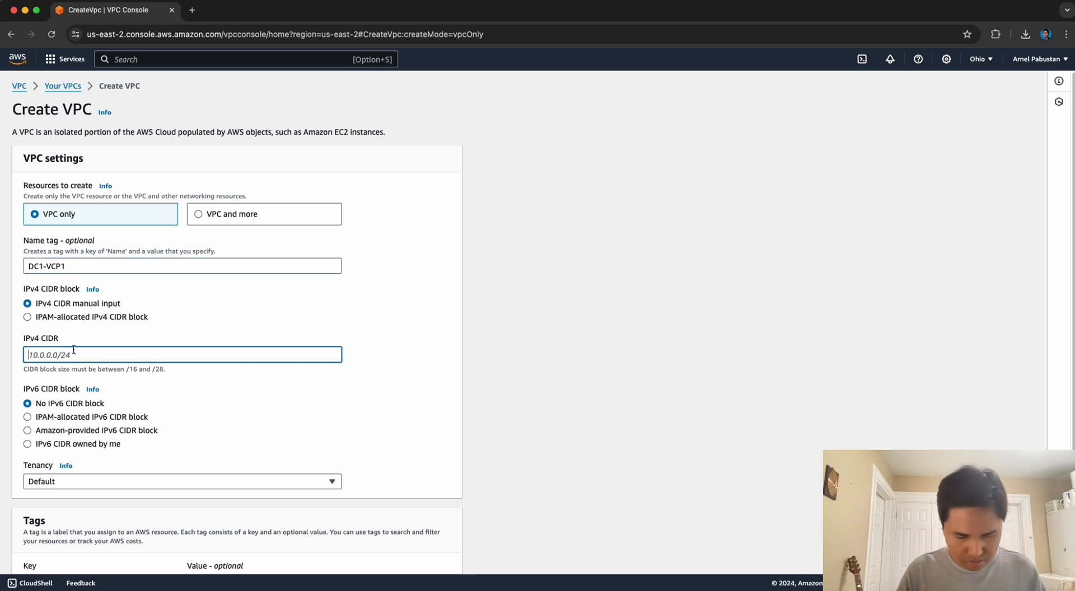
{"action": "type", "text": "10.1"}
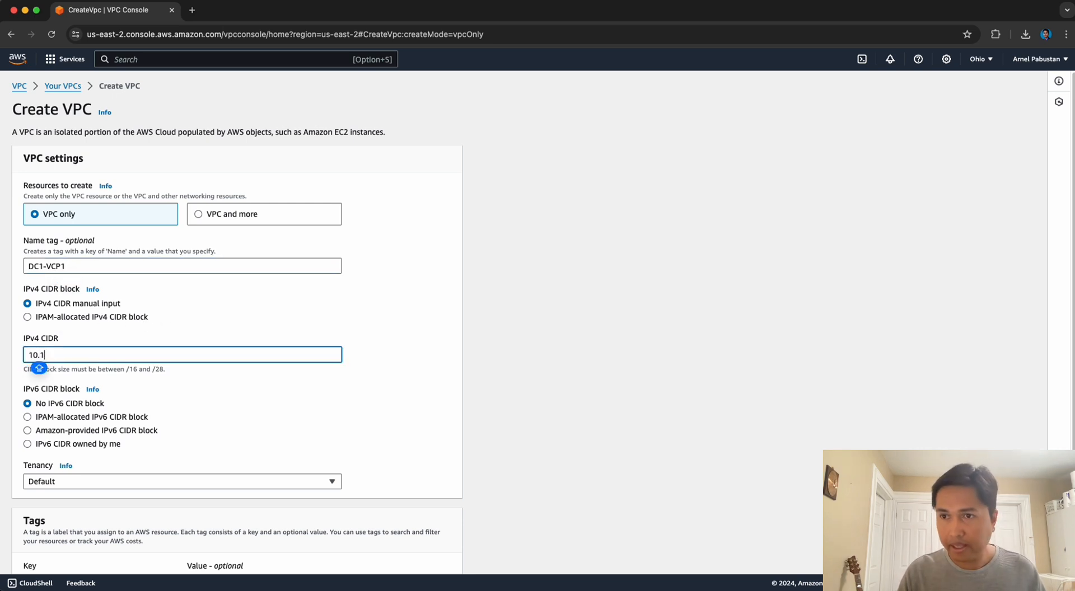
{"action": "type", "text": "0.0"}
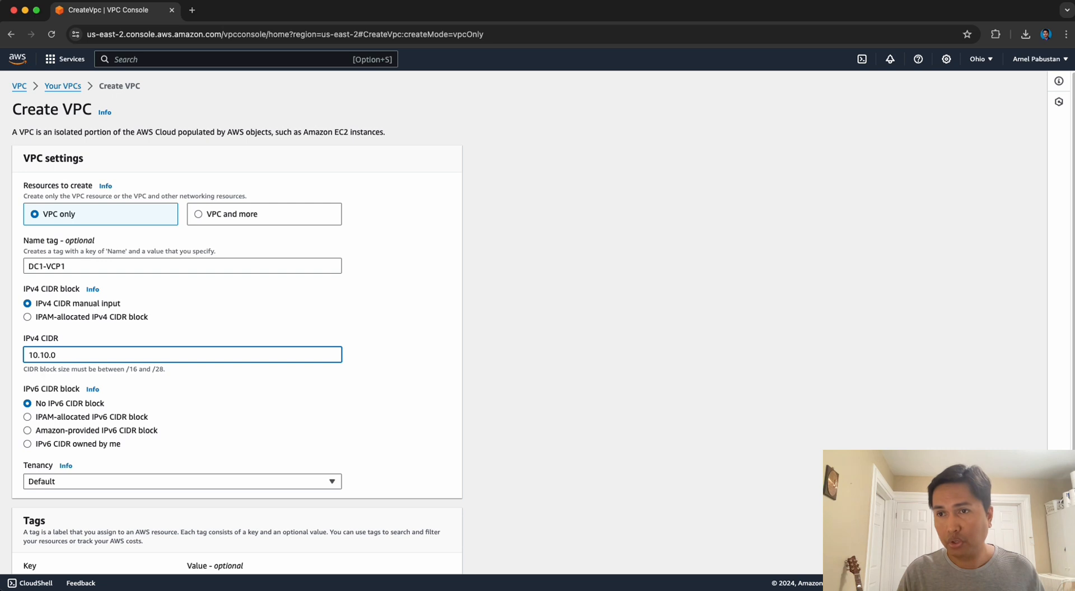
{"action": "type", "text": ".0/"}
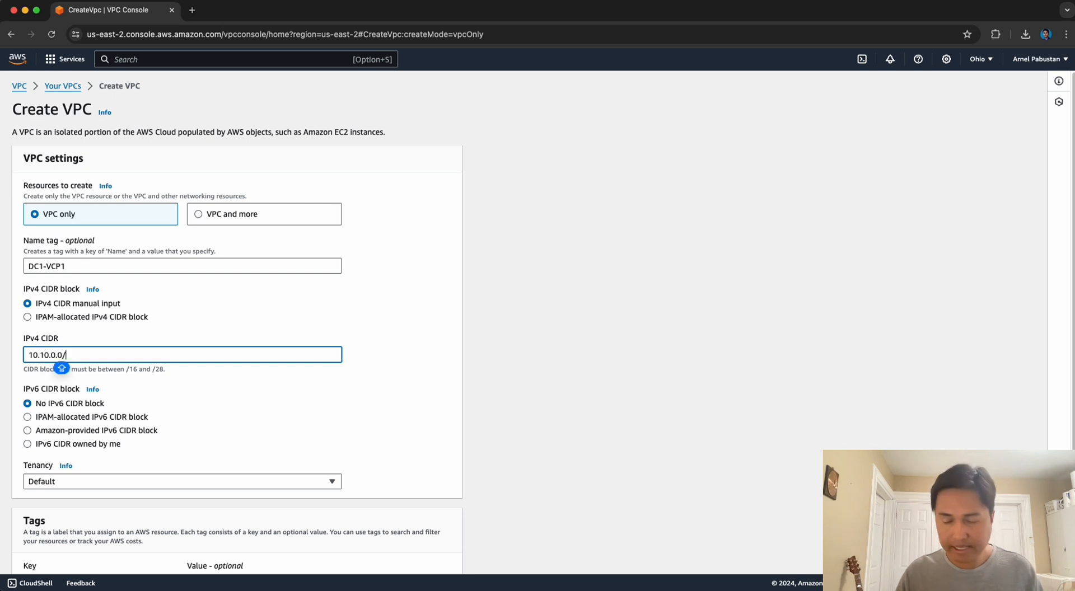
{"action": "type", "text": "16"}
{"action": "left_click", "coordinate": [220, 319]}
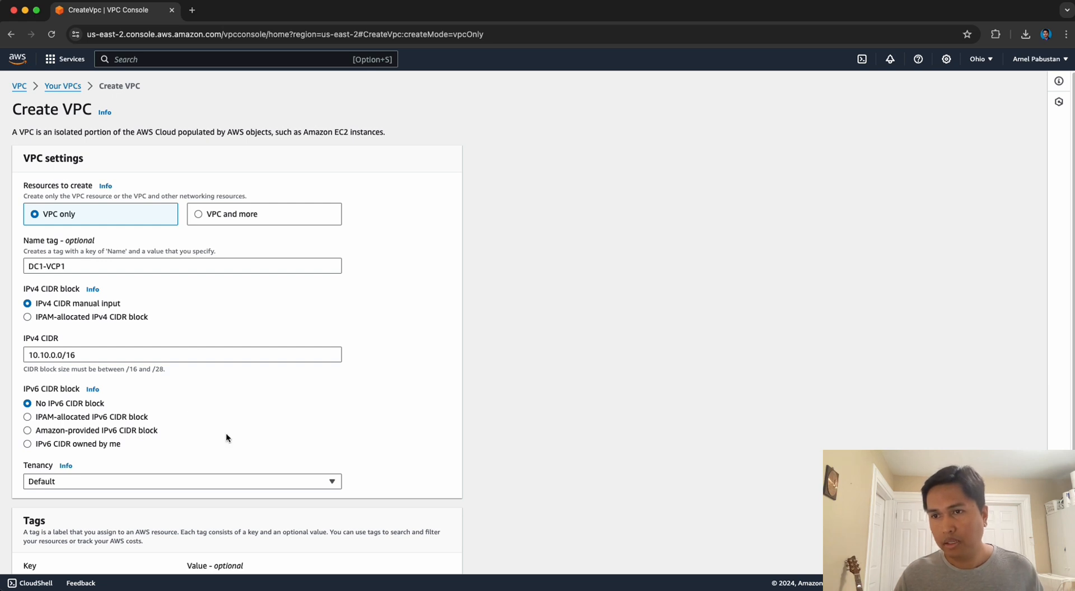
Review the remaining VPC settings and the Name tag, keeping them as they are, and create the VPC
{"action": "scroll", "coordinate": [219, 432], "scroll_direction": "down", "scroll_amount": 1}
{"action": "scroll", "coordinate": [213, 431], "scroll_direction": "down", "scroll_amount": 2}
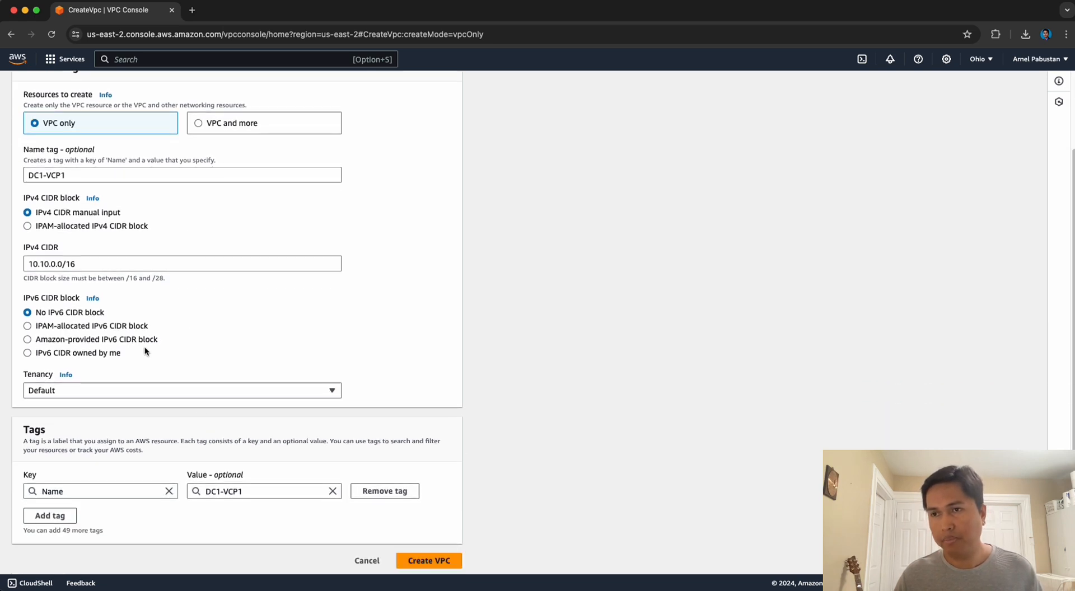
{"action": "scroll", "coordinate": [165, 353], "scroll_direction": "down", "scroll_amount": 1}
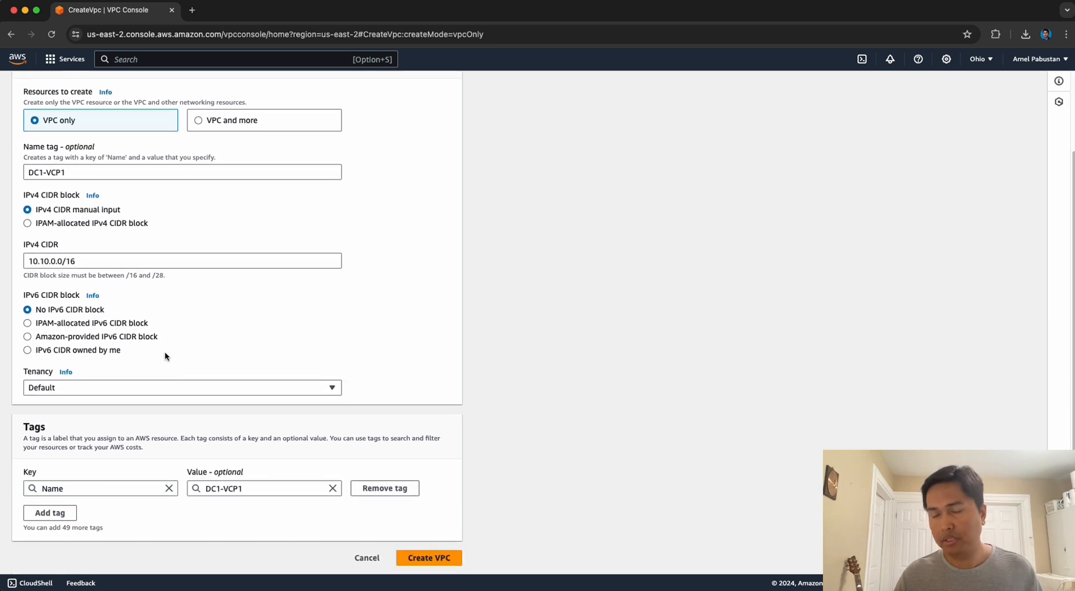
{"action": "left_click", "coordinate": [92, 488]}
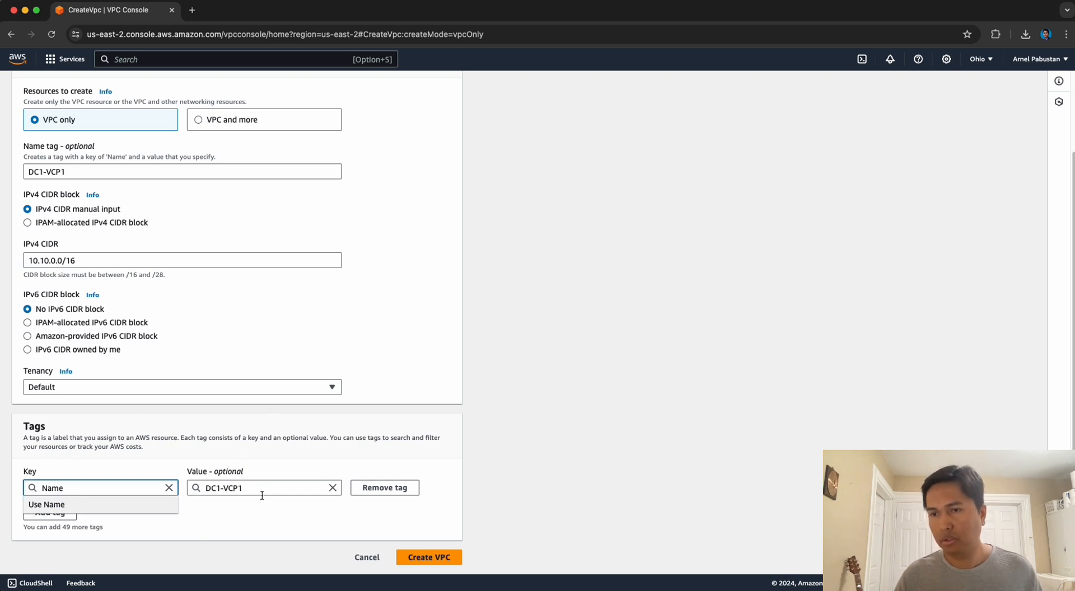
{"action": "left_click", "coordinate": [252, 516]}
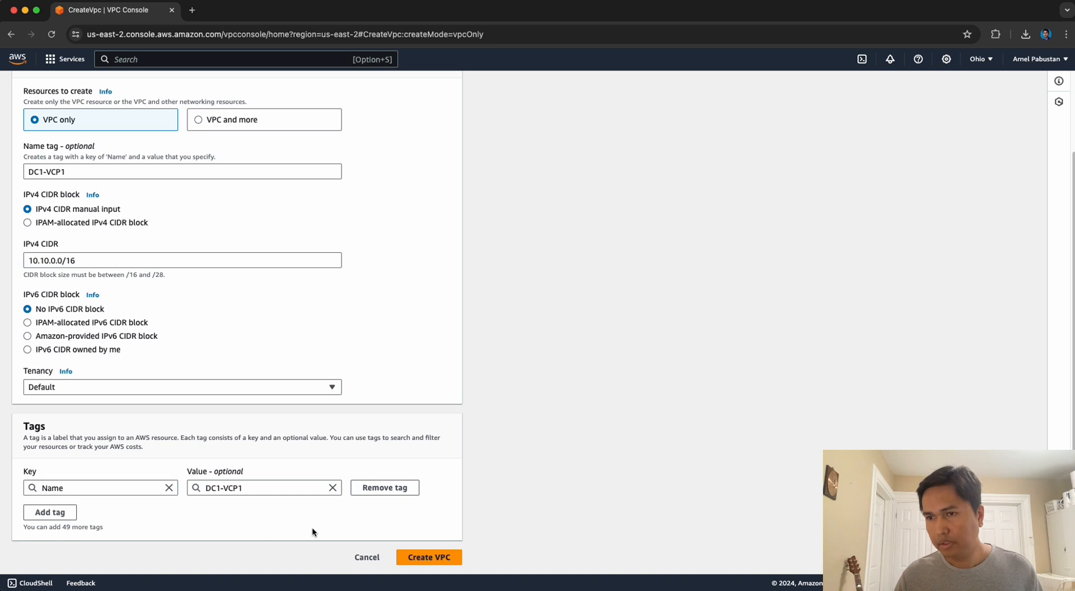
{"action": "left_click", "coordinate": [79, 491]}
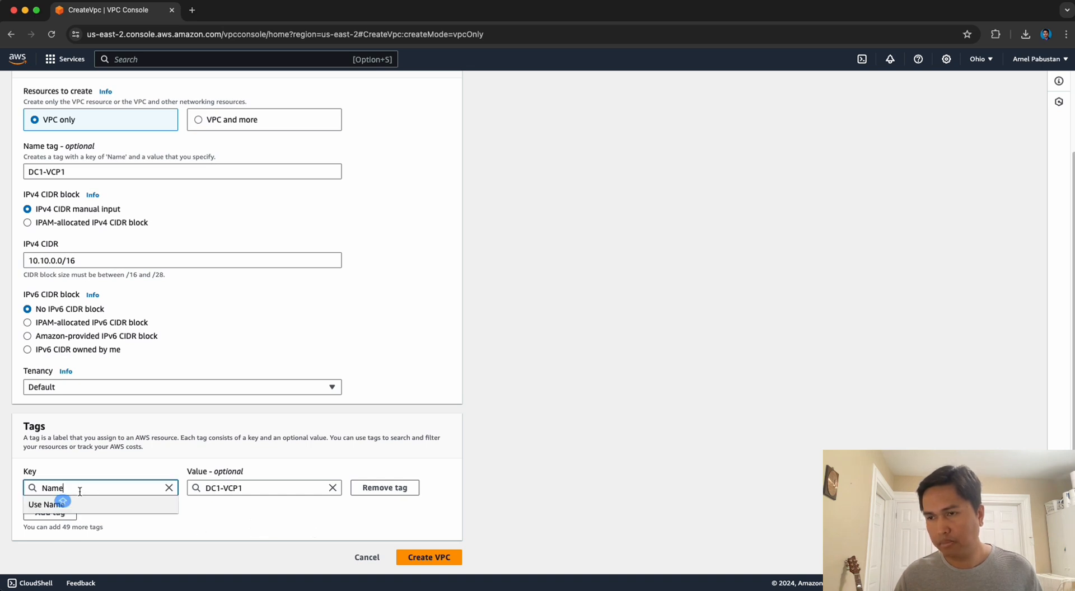
{"action": "left_click", "coordinate": [226, 511]}
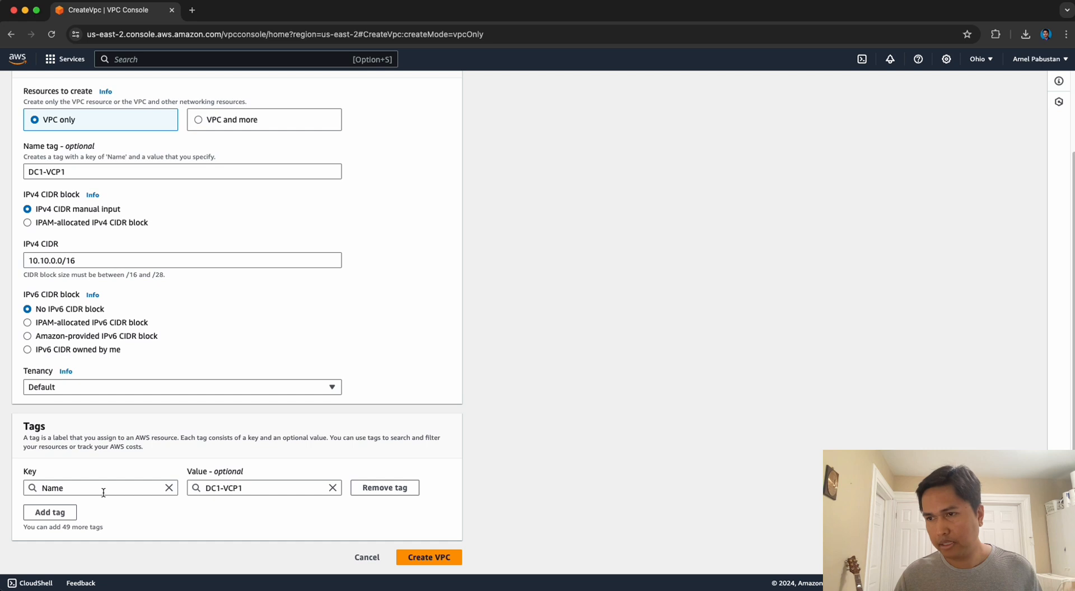
{"action": "left_click", "coordinate": [429, 558]}
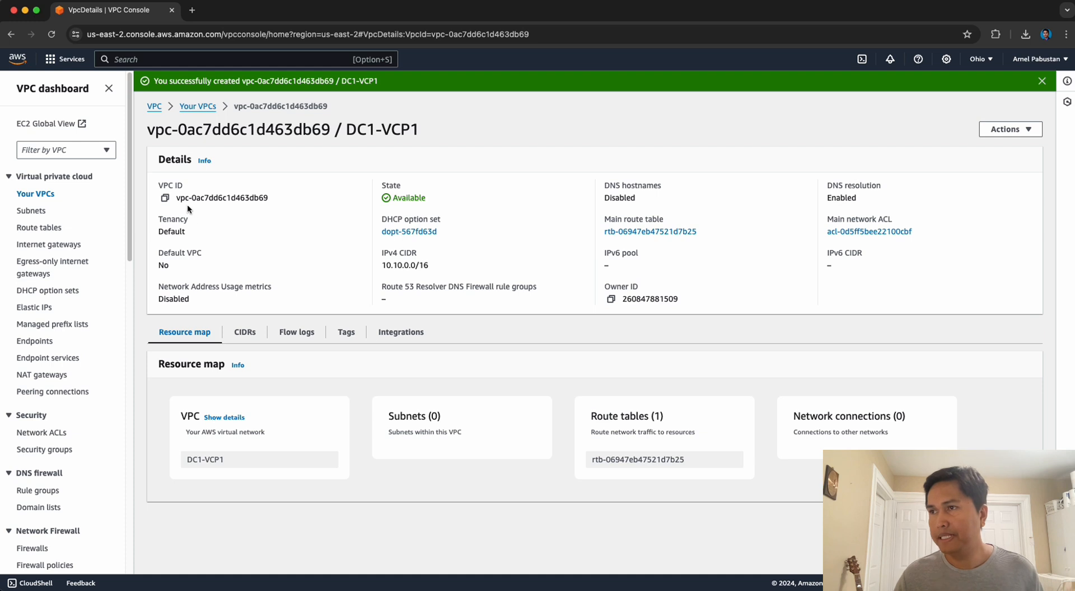
Examine the new VPC's ID and IPv4 CIDR, plus its CIDRs, flow logs, tags, integrations and resource map
{"action": "left_click_drag", "start_coordinate": [270, 197], "coordinate": [177, 198]}
{"action": "left_click", "coordinate": [307, 247]}
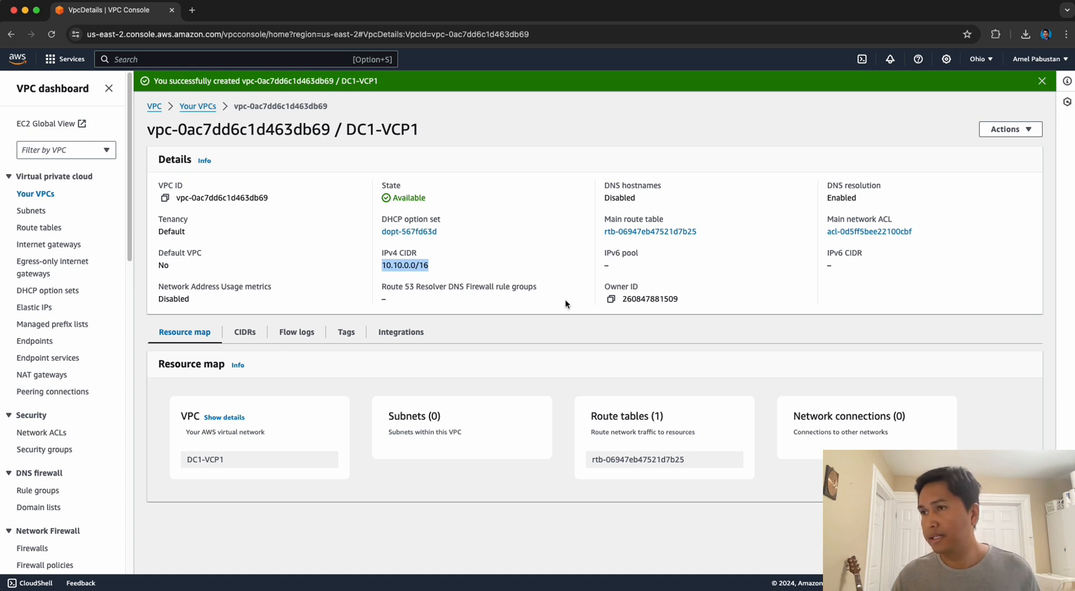
{"action": "left_click", "coordinate": [245, 333]}
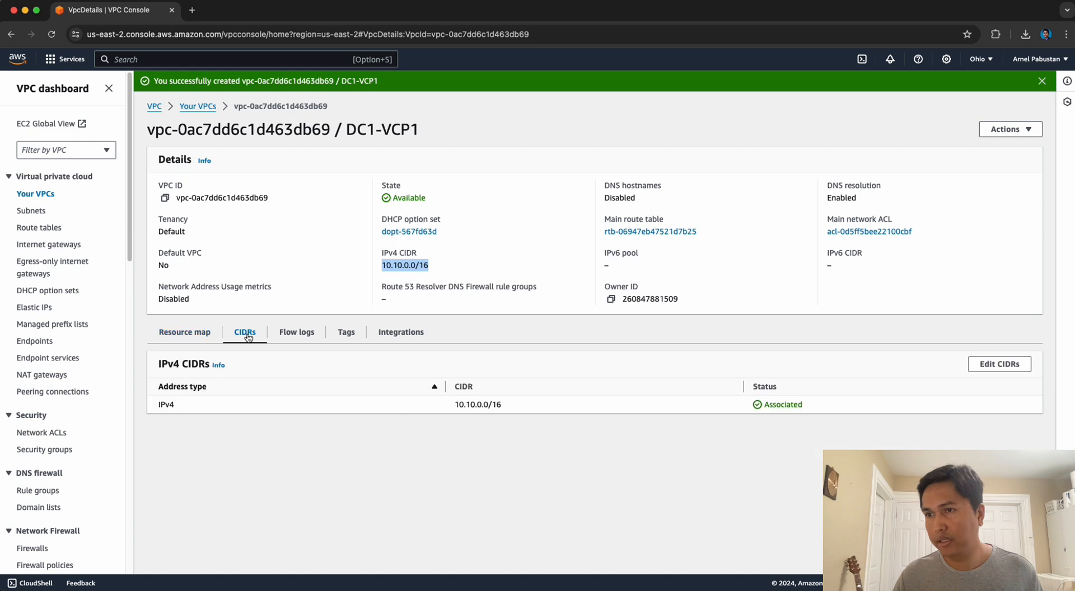
{"action": "left_click", "coordinate": [292, 334]}
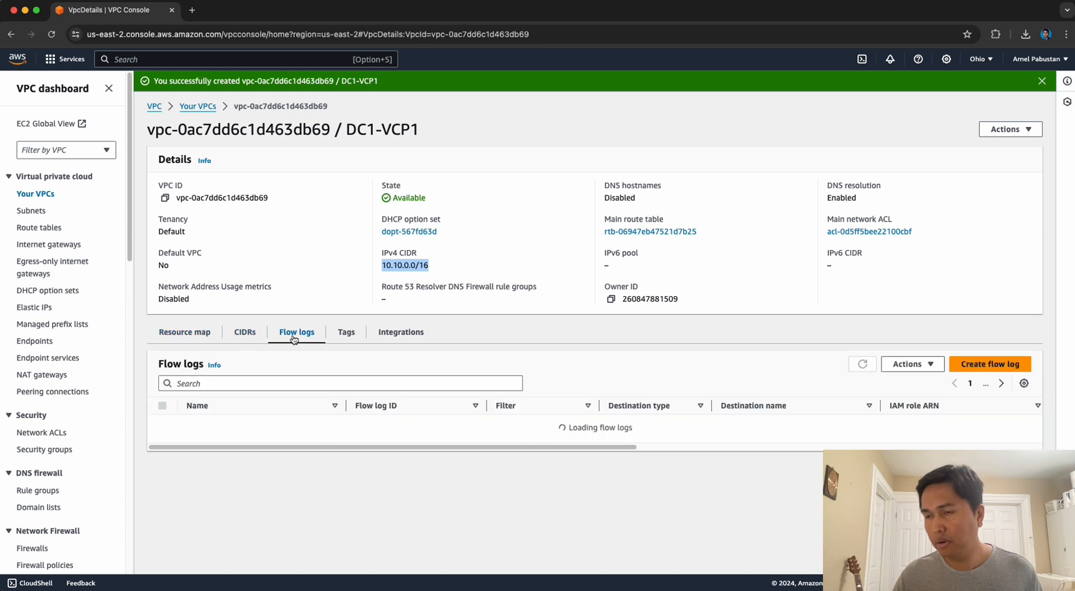
{"action": "left_click", "coordinate": [349, 336]}
{"action": "left_click", "coordinate": [399, 333]}
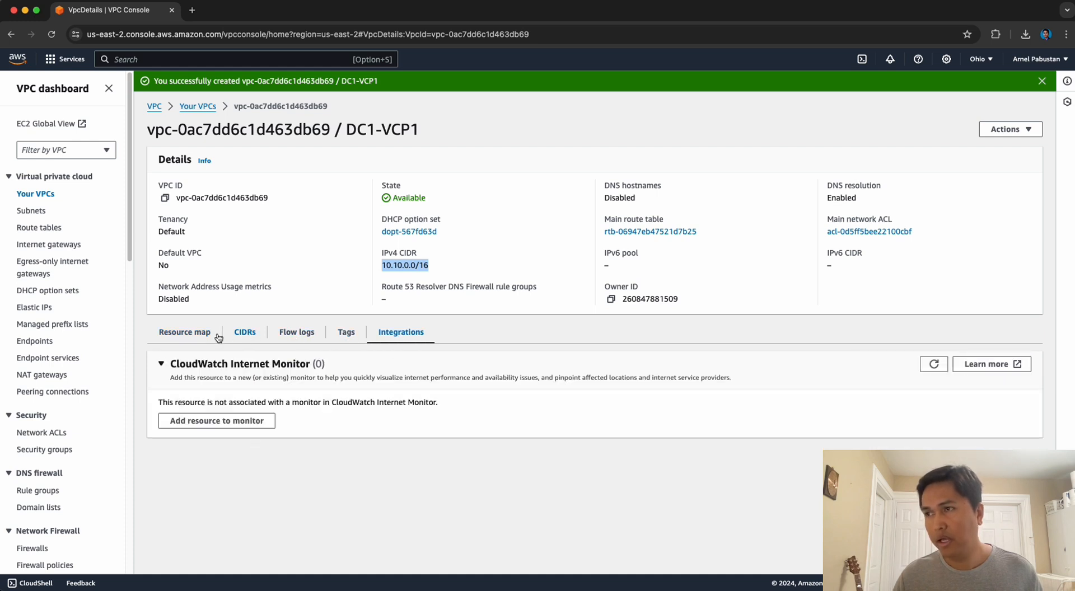
{"action": "left_click", "coordinate": [191, 335]}
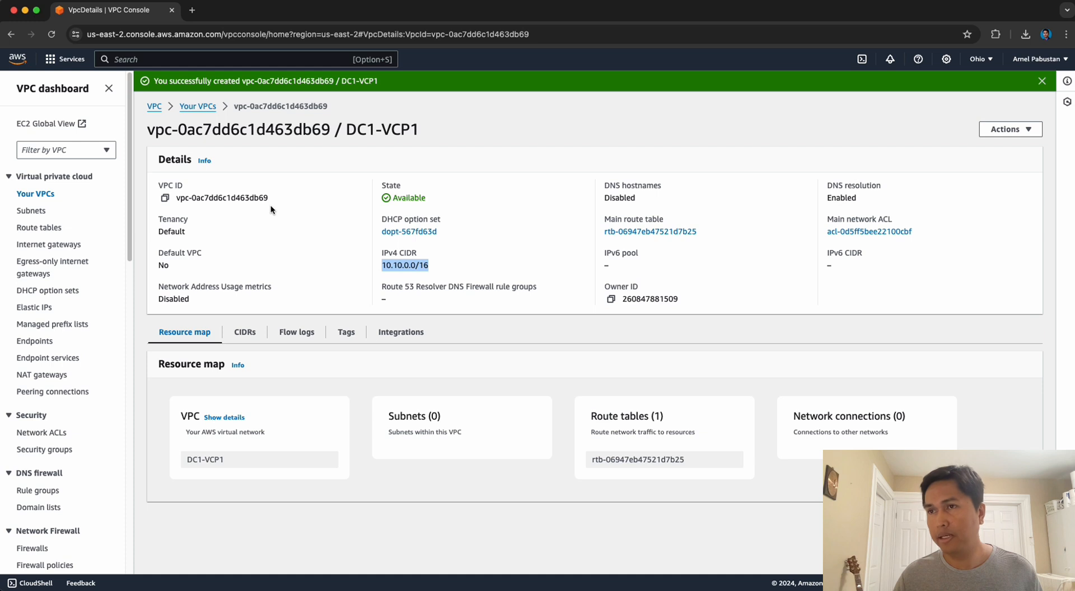
{"action": "left_click", "coordinate": [462, 266]}
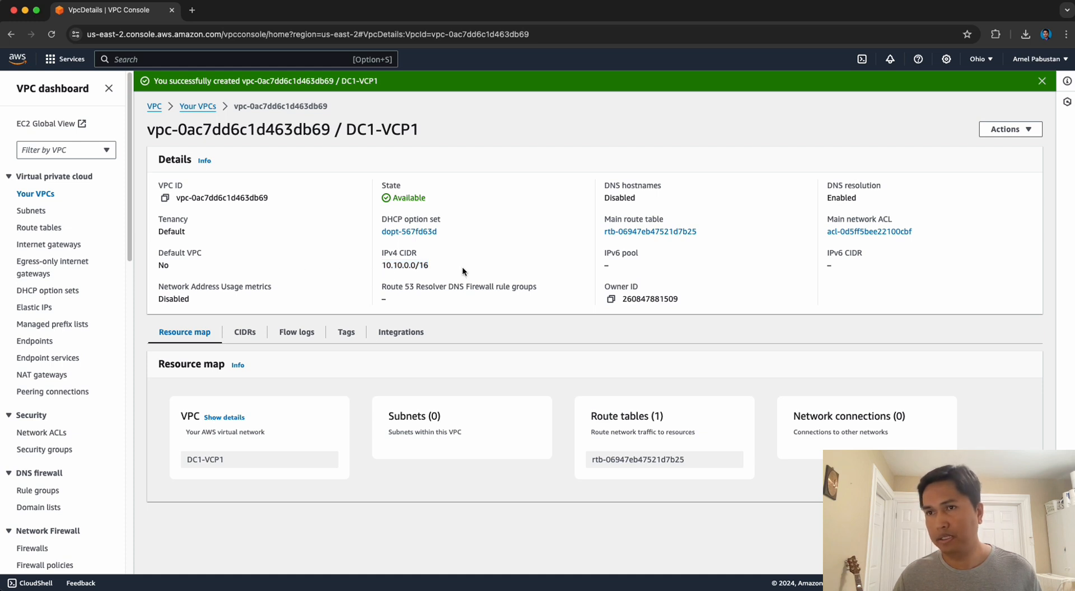
{"action": "left_click_drag", "start_coordinate": [382, 267], "coordinate": [436, 269]}
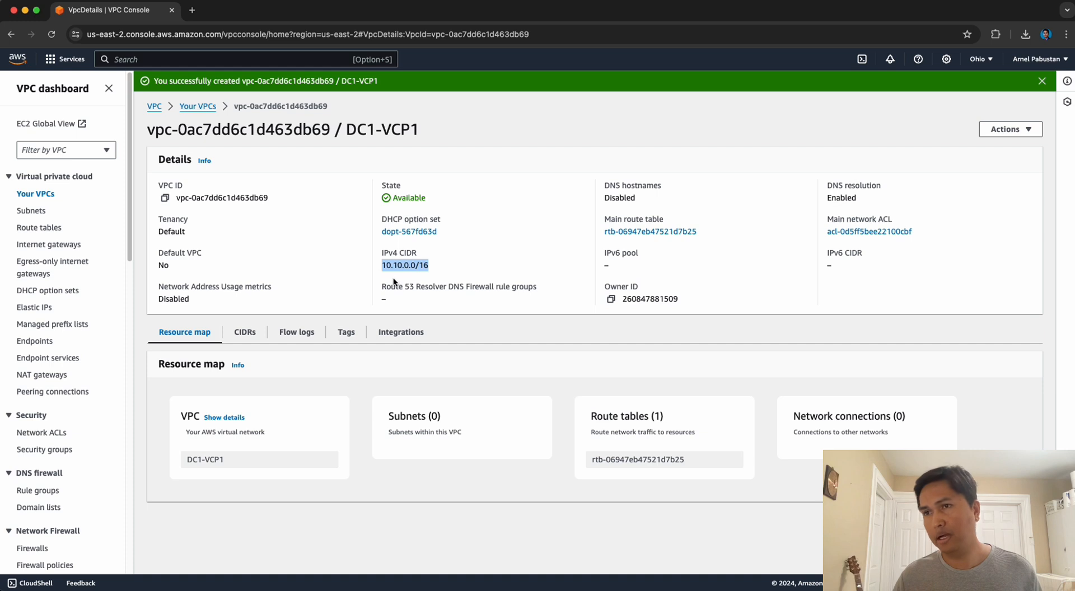
Start creating a subnet and choose DC1-VCP1 as the VPC it belongs to
{"action": "left_click", "coordinate": [32, 213]}
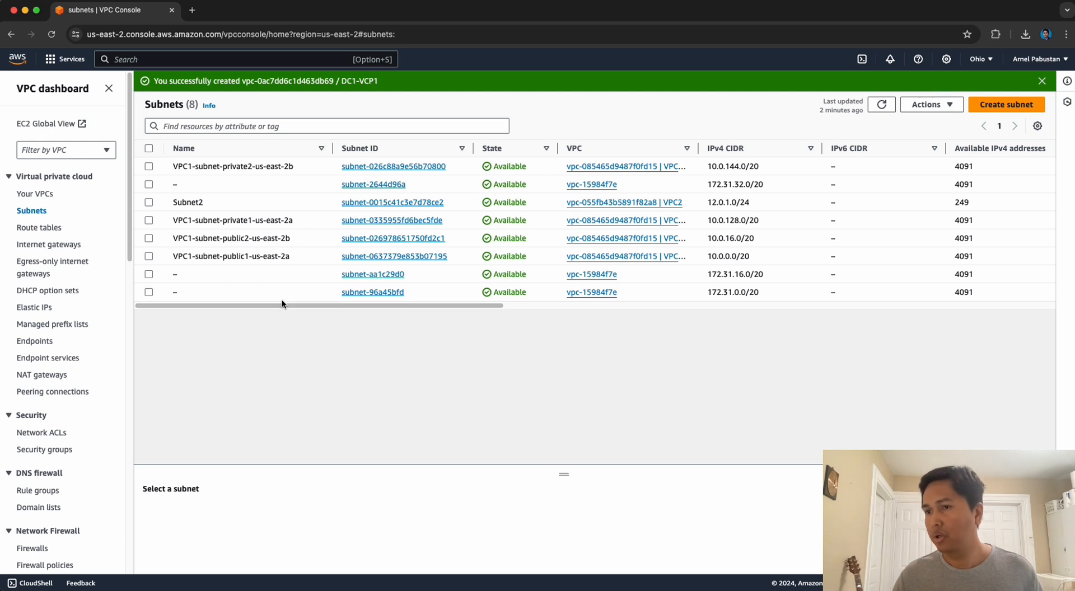
{"action": "left_click", "coordinate": [1006, 105]}
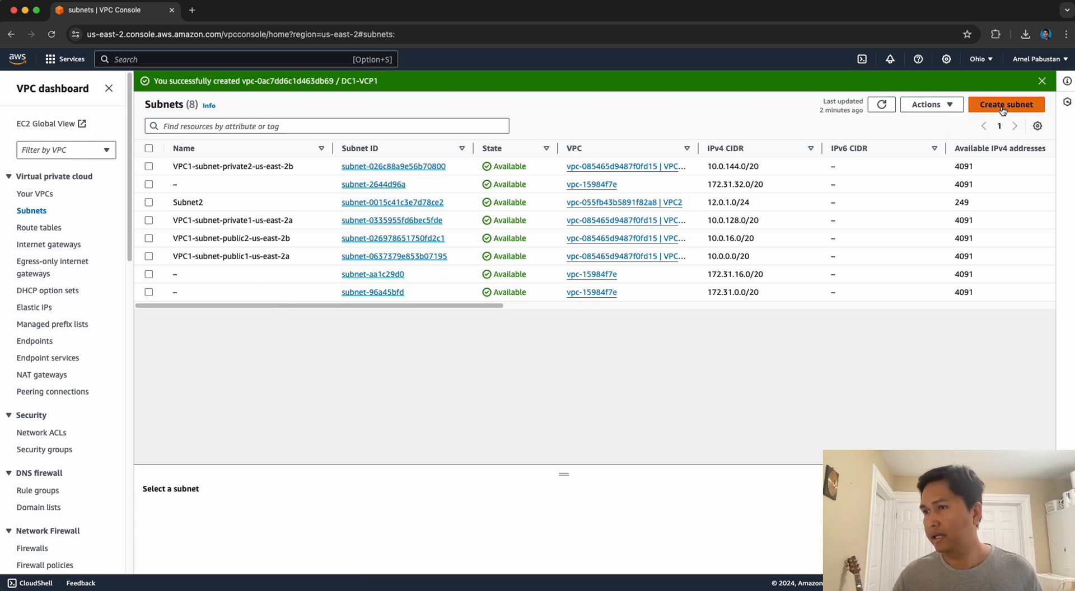
{"action": "left_click", "coordinate": [129, 192]}
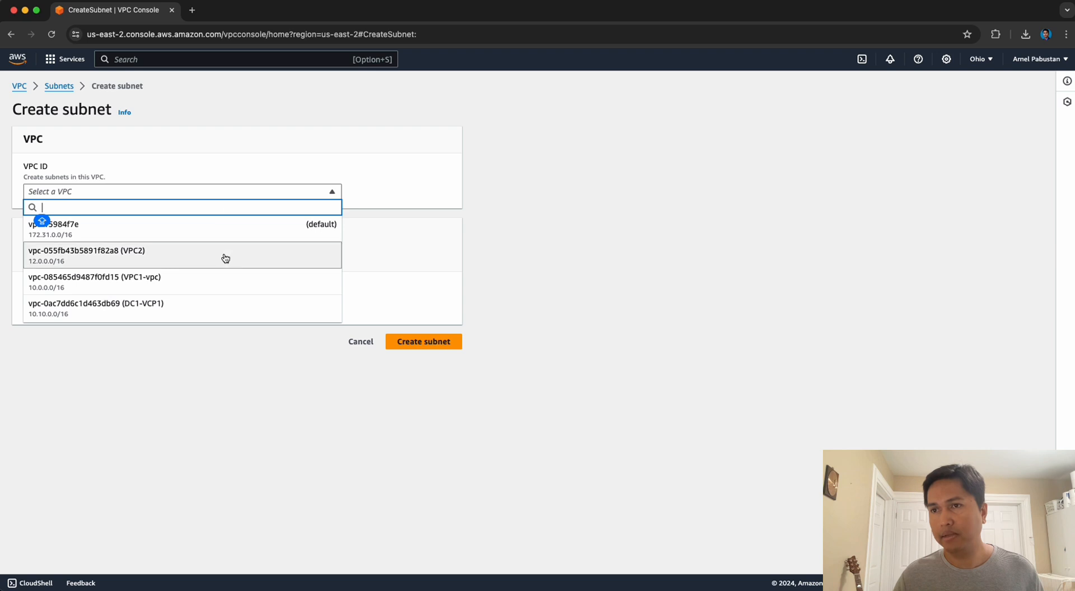
{"action": "left_click", "coordinate": [136, 312]}
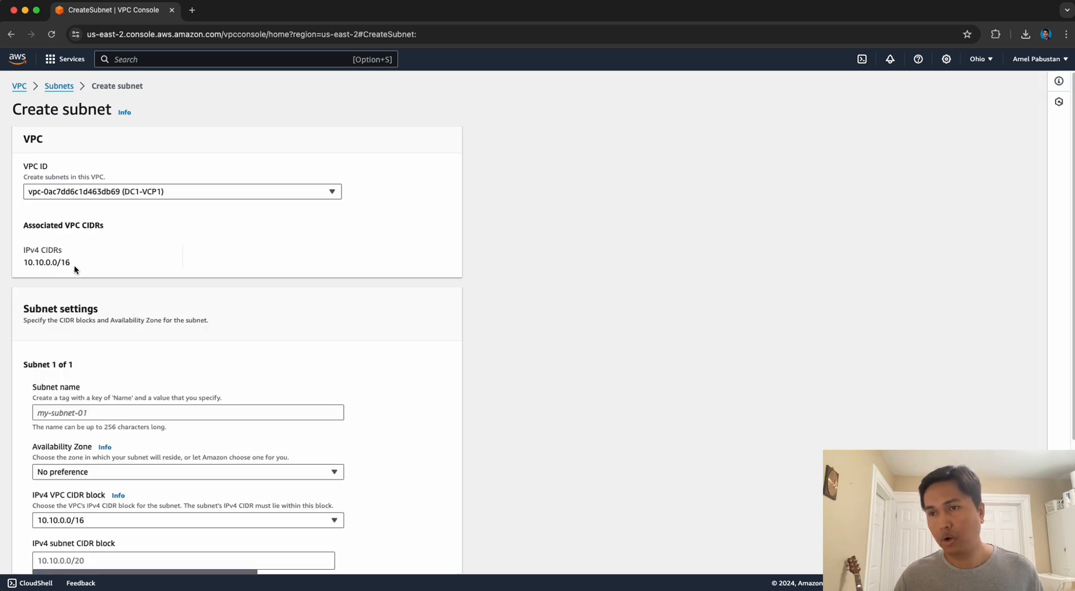
Name the new subnet DC1-VPC1-APP
{"action": "left_click", "coordinate": [89, 413]}
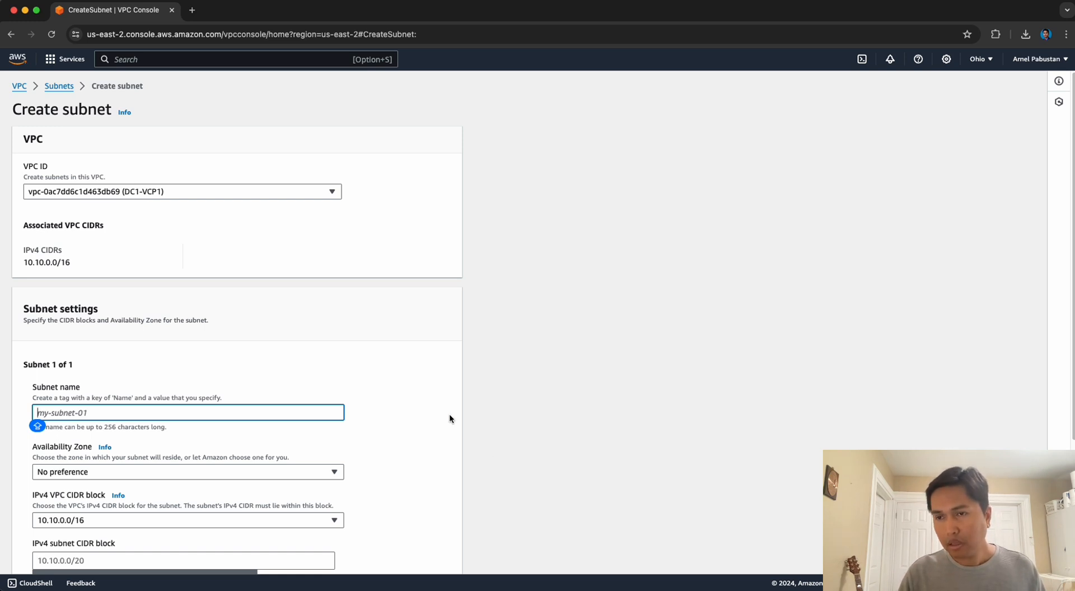
{"action": "type", "text": "APP-"}
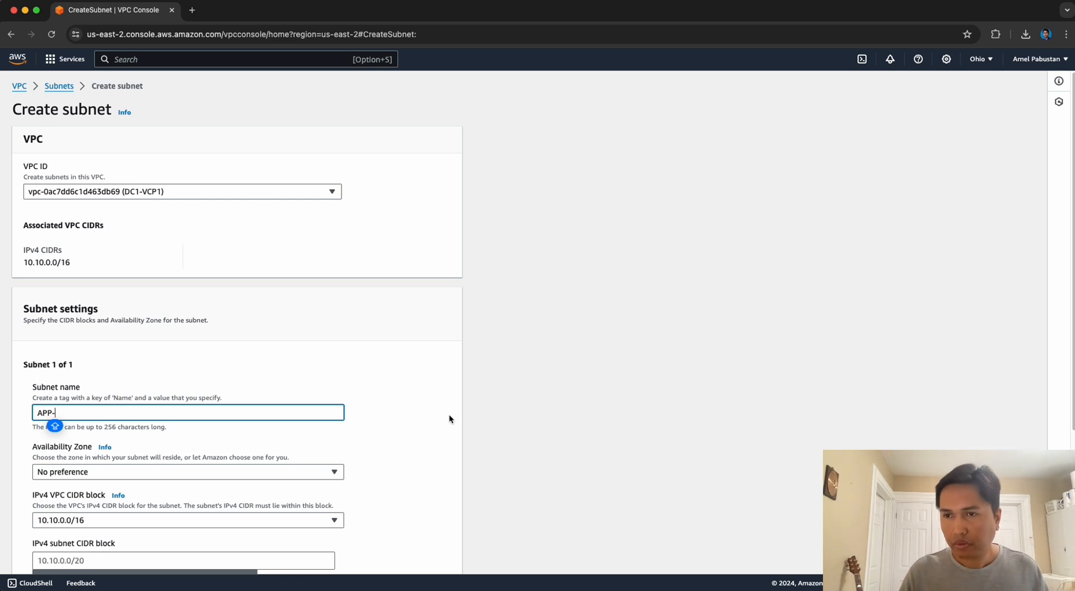
{"action": "key", "text": "super+a"}
{"action": "type", "text": "DC1-"}
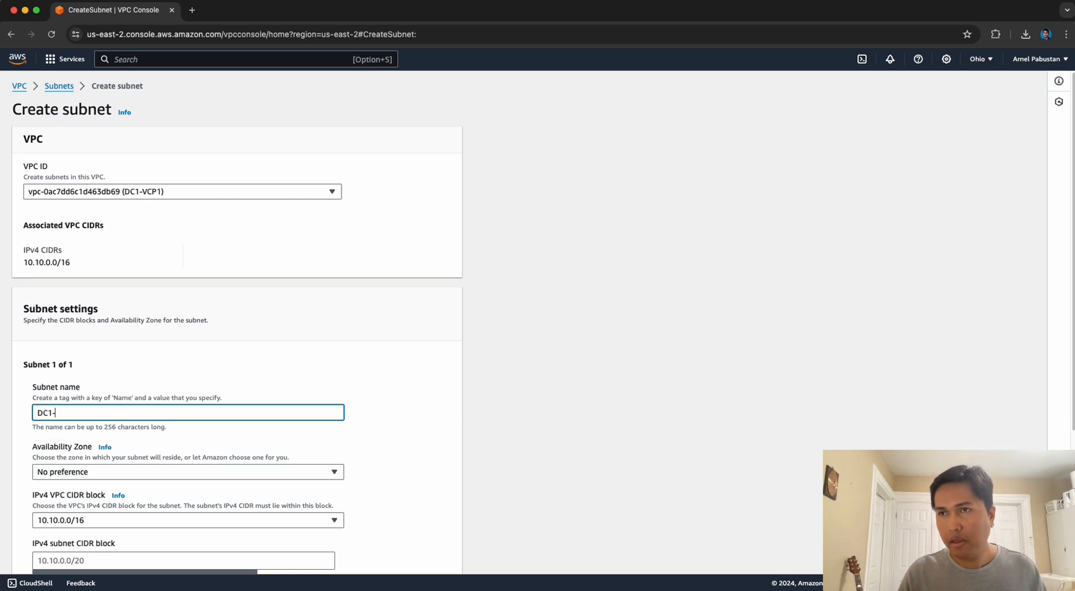
{"action": "type", "text": "VPC"}
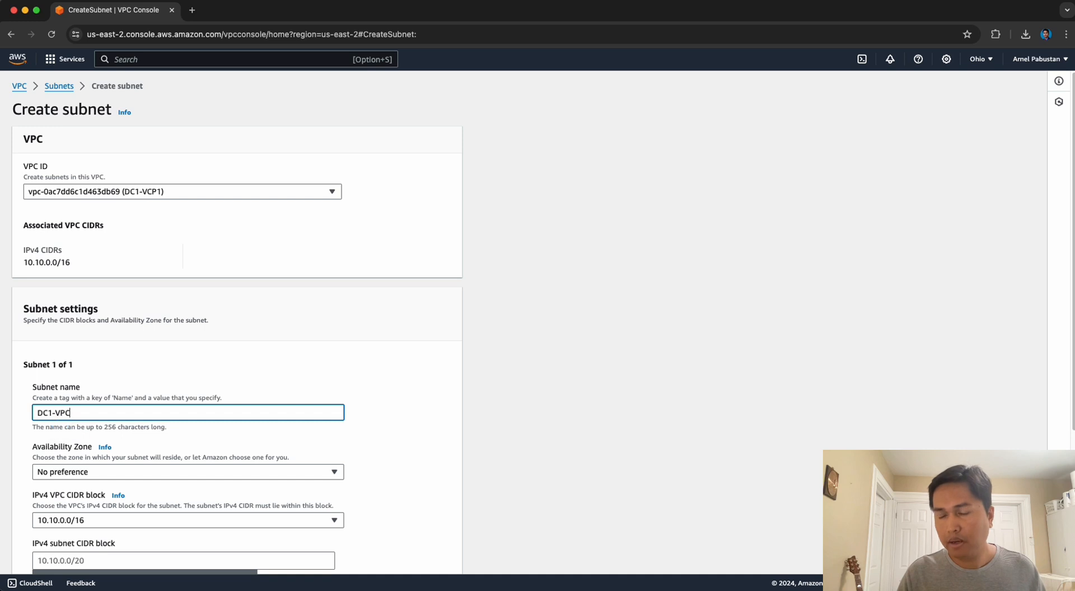
{"action": "type", "text": "1-APP"}
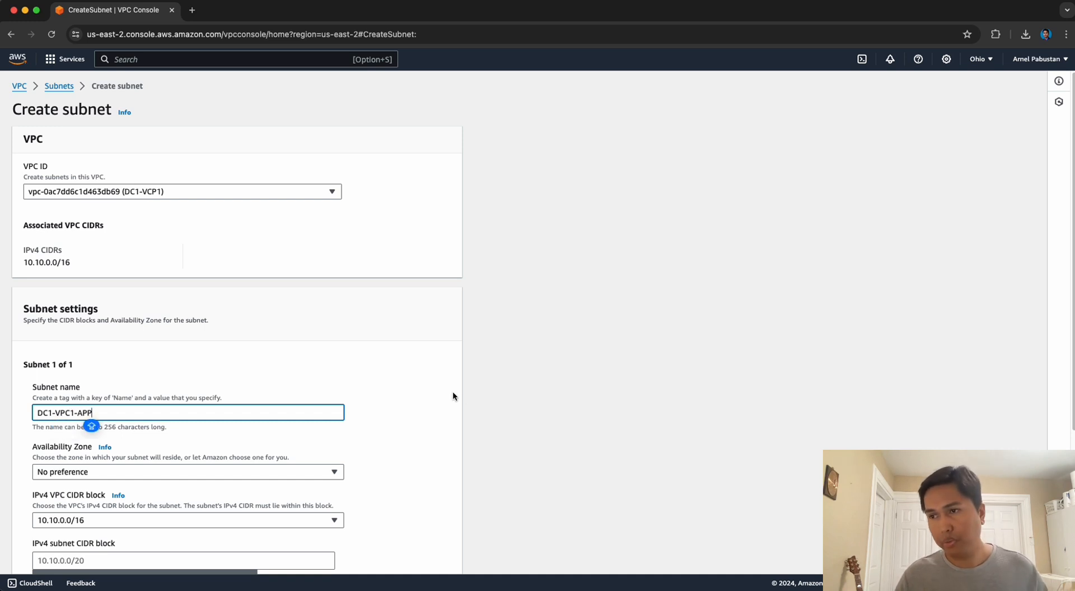
Review the Availability Zone and IPv4 VPC CIDR block choices, keeping No preference and 10.10.0.0/16
{"action": "left_click", "coordinate": [401, 369]}
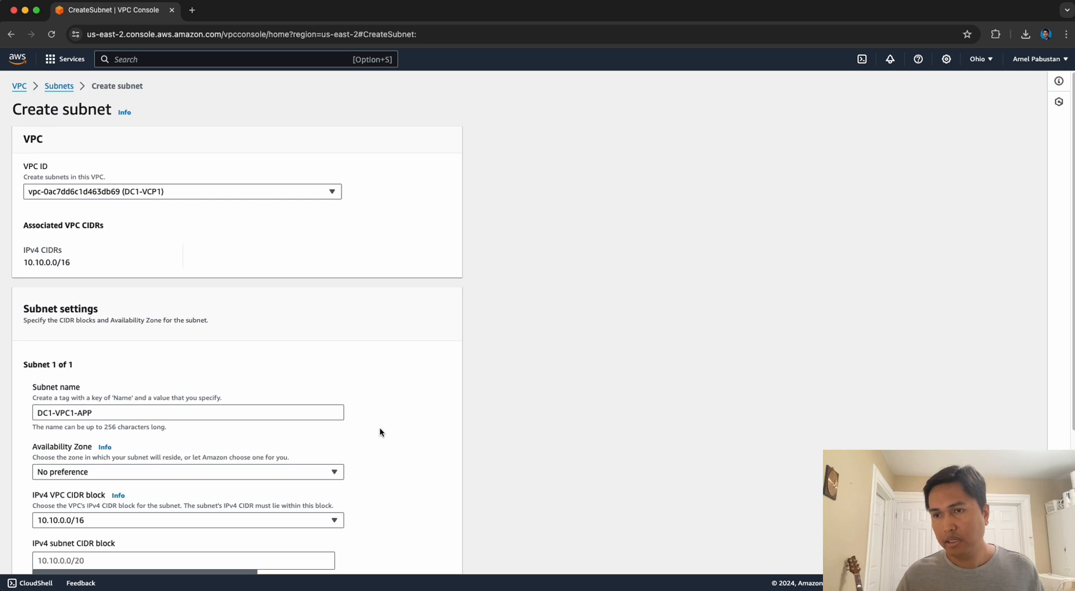
{"action": "scroll", "coordinate": [379, 428], "scroll_direction": "down", "scroll_amount": 4}
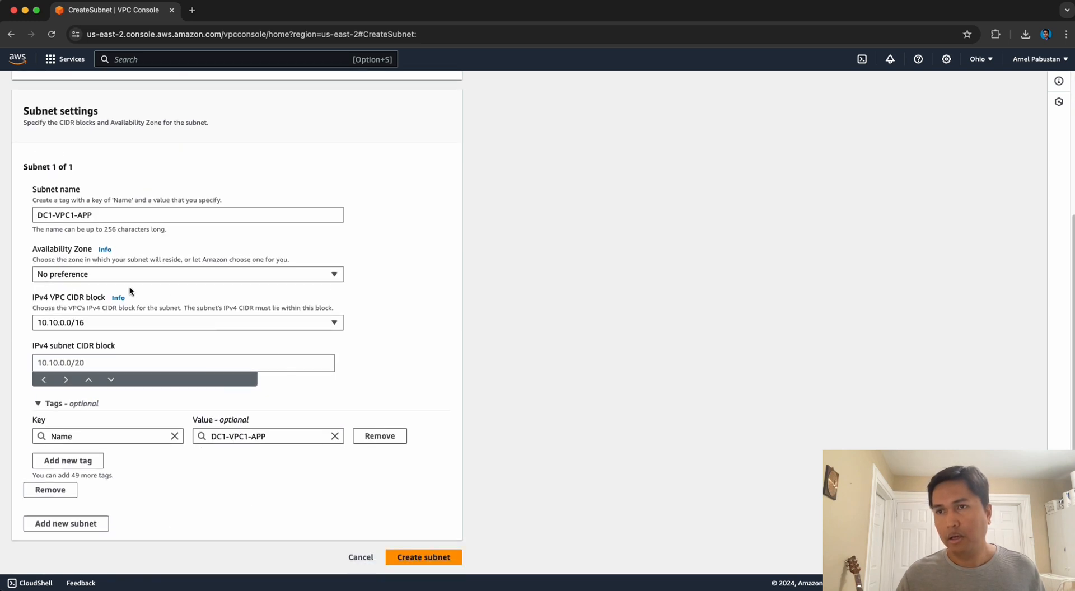
{"action": "left_click", "coordinate": [116, 275]}
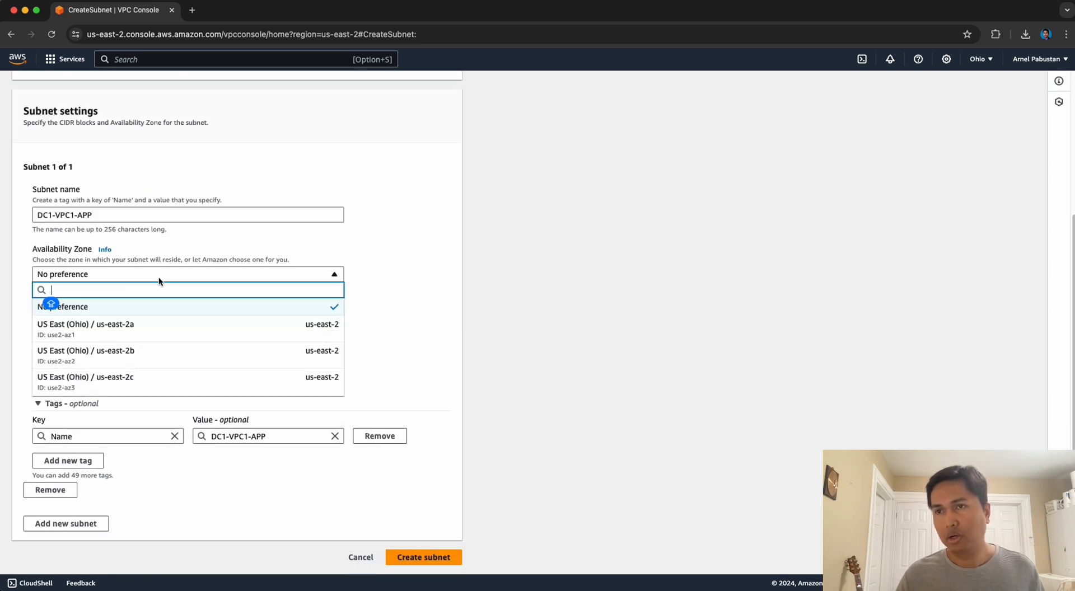
{"action": "left_click", "coordinate": [376, 273]}
{"action": "left_click", "coordinate": [189, 277]}
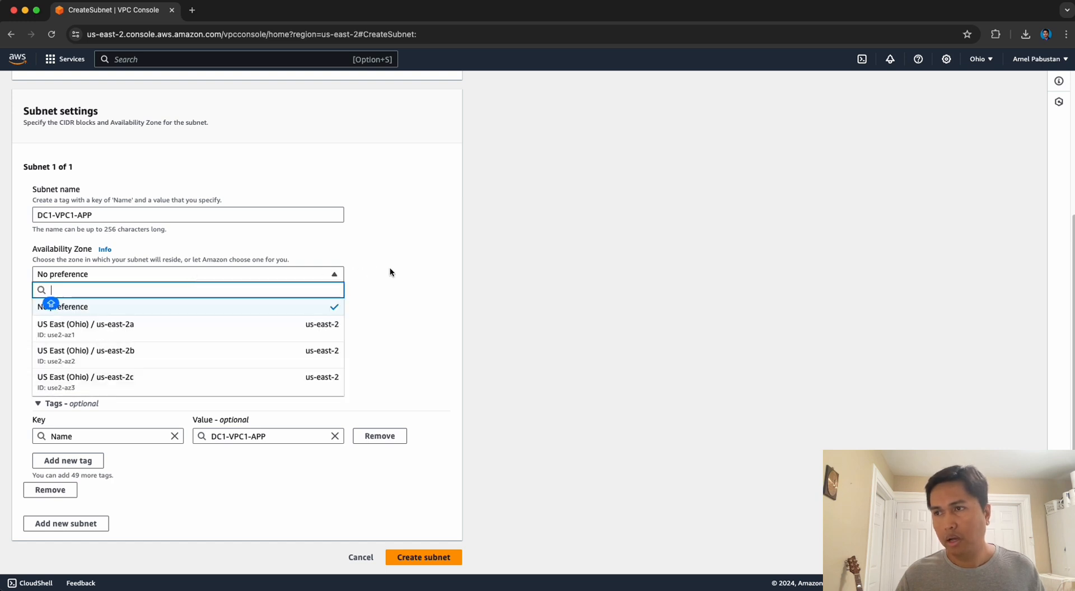
{"action": "left_click", "coordinate": [378, 276]}
{"action": "left_click", "coordinate": [278, 274]}
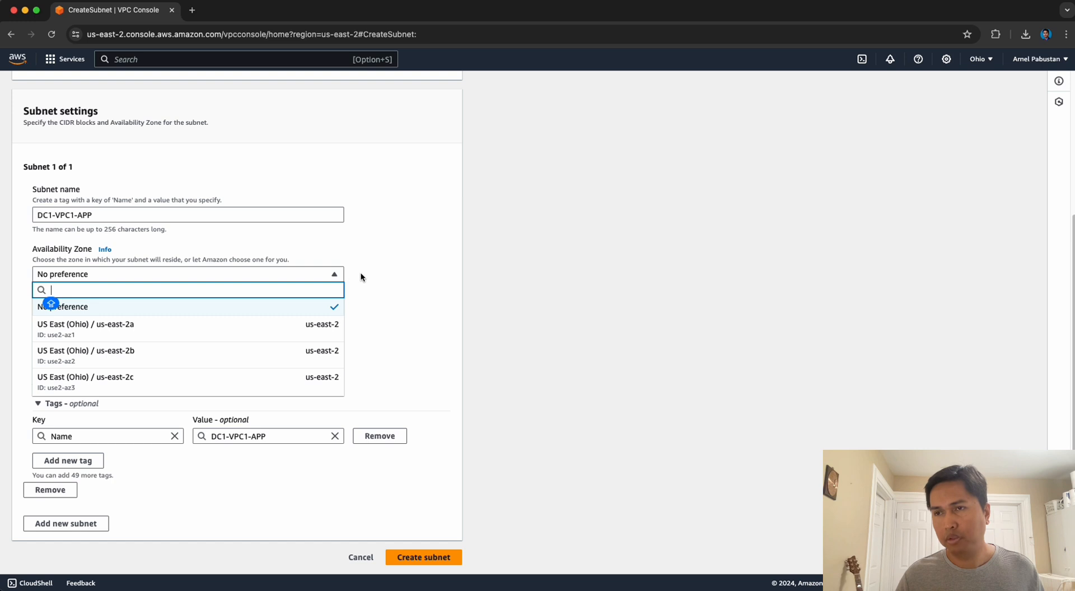
{"action": "left_click", "coordinate": [405, 278]}
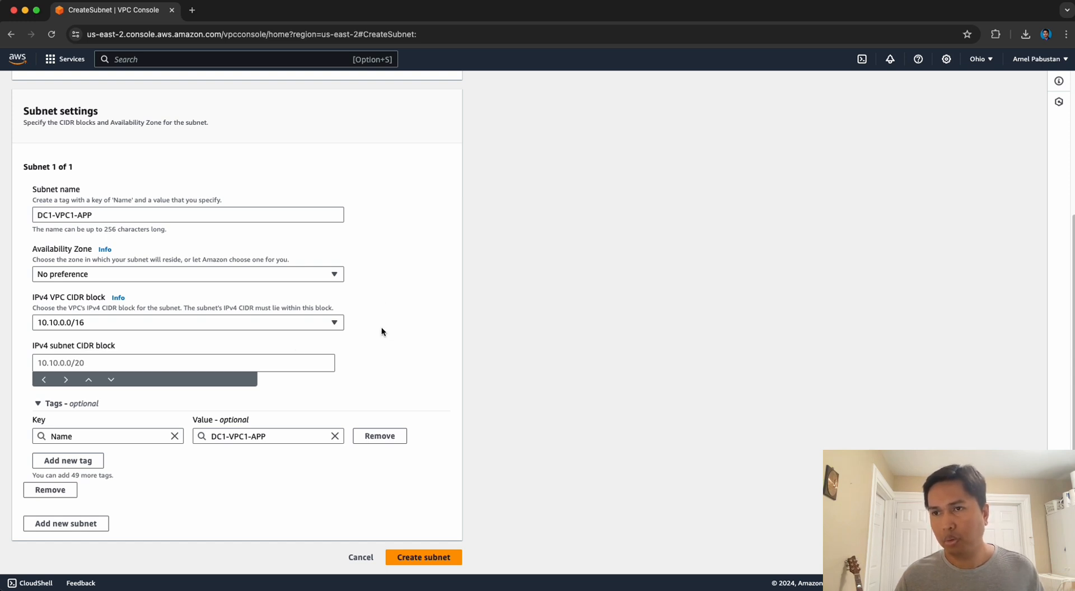
{"action": "left_click", "coordinate": [110, 328]}
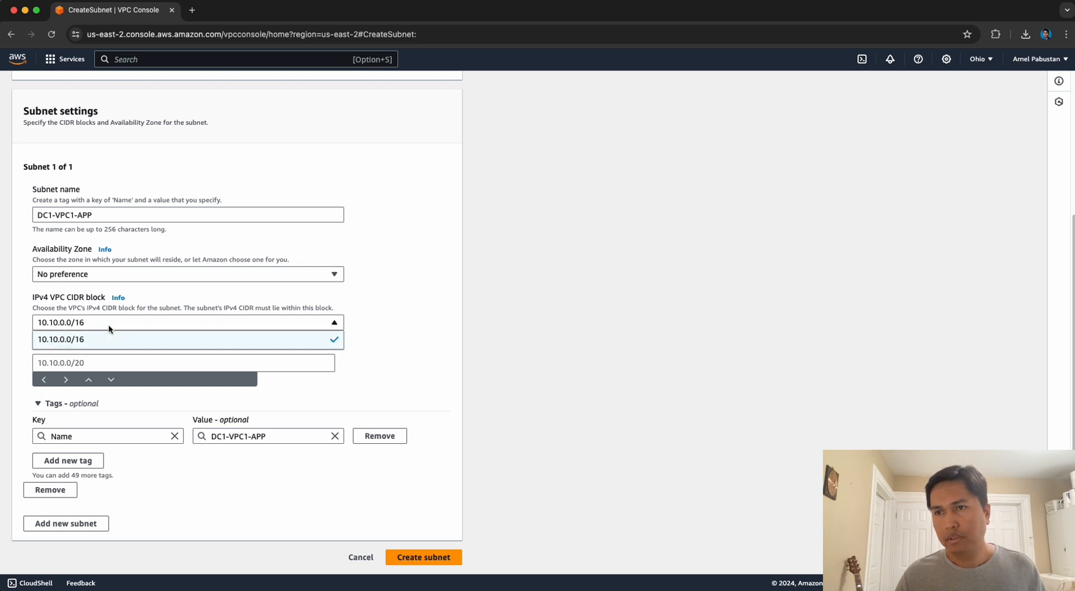
{"action": "left_click", "coordinate": [380, 326]}
Try to create the subnet with 10.0.0.0/24 as its IPv4 subnet CIDR block
{"action": "left_click", "coordinate": [130, 362]}
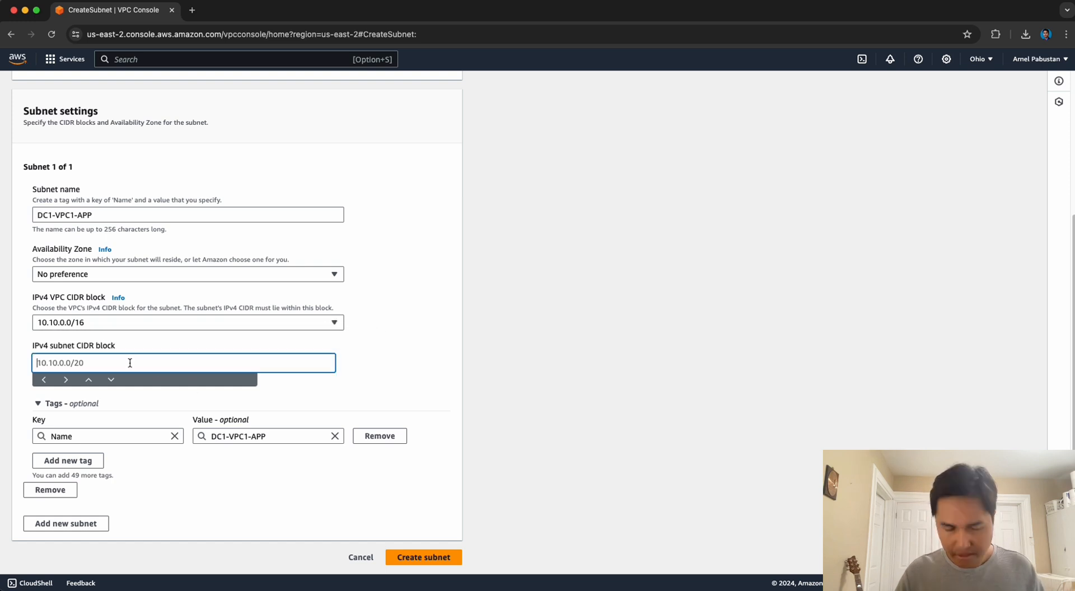
{"action": "type", "text": "10"}
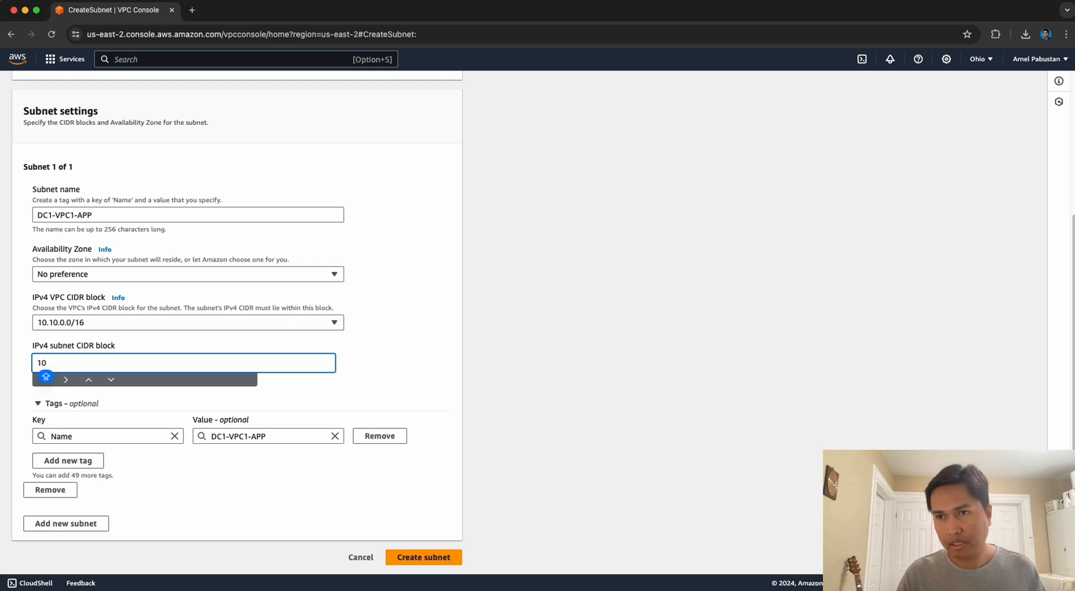
{"action": "type", "text": "."}
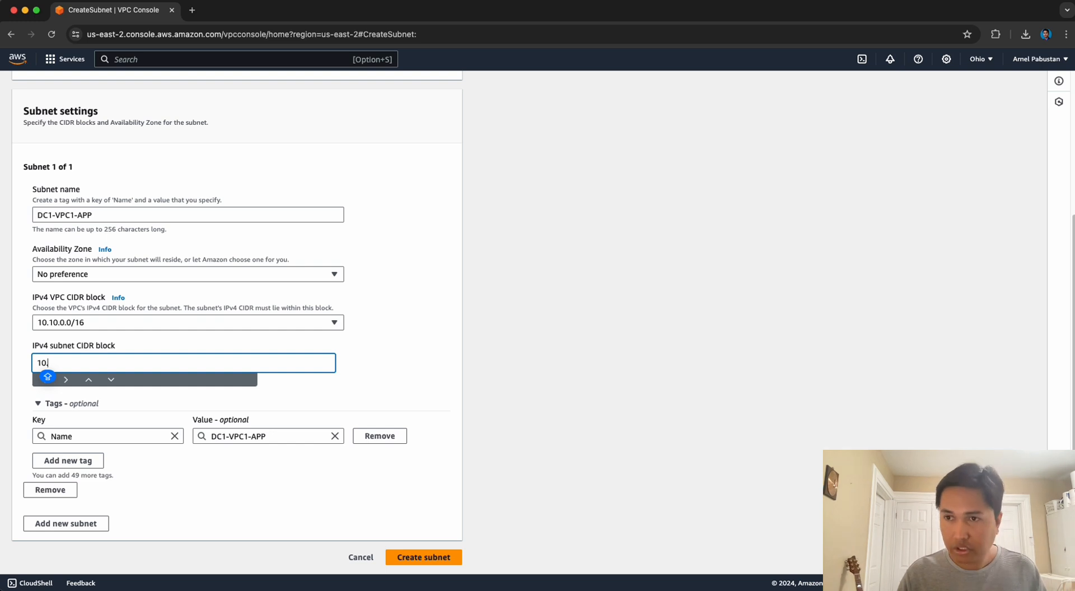
{"action": "type", "text": "0.0"}
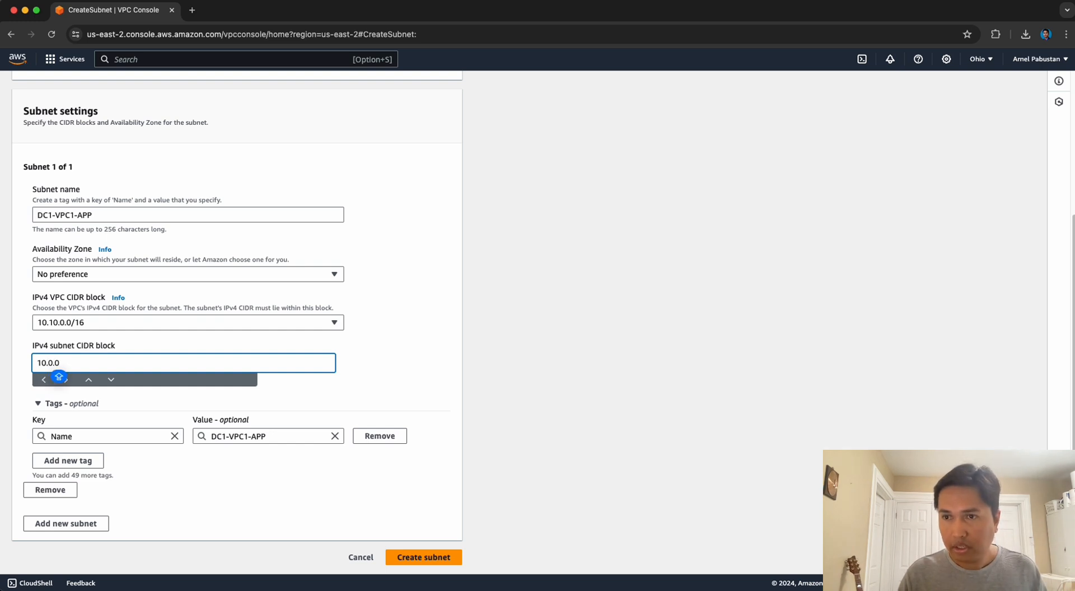
{"action": "type", "text": ".0/24"}
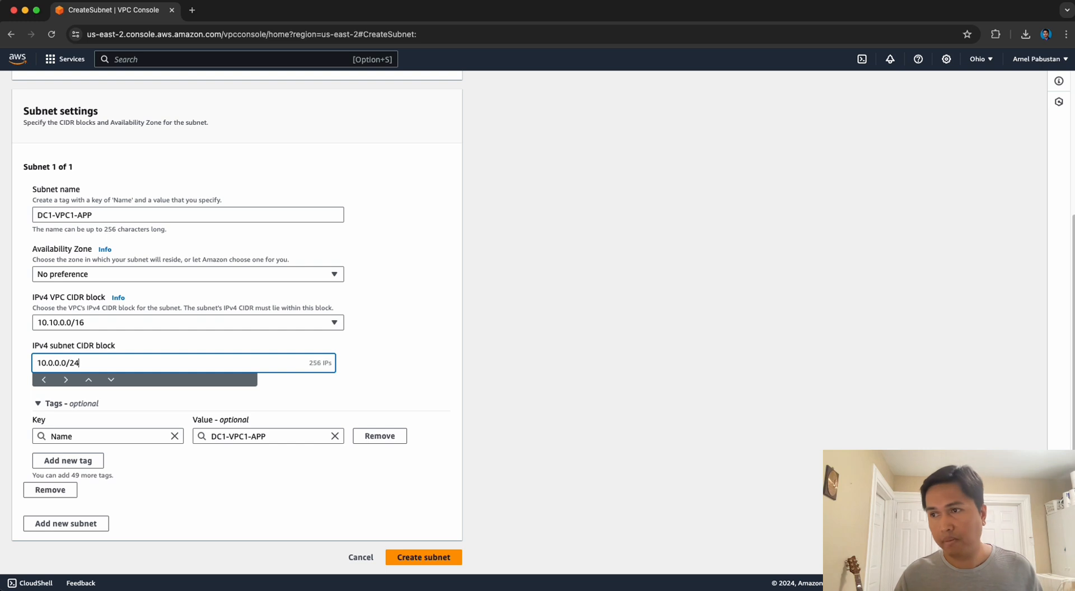
{"action": "left_click", "coordinate": [366, 359]}
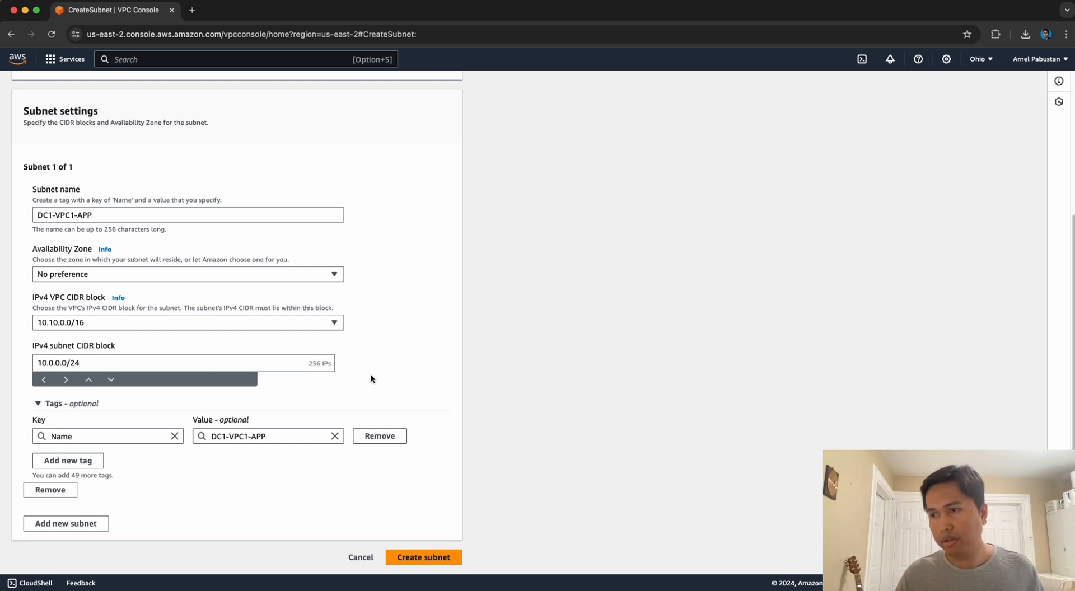
{"action": "left_click", "coordinate": [420, 557]}
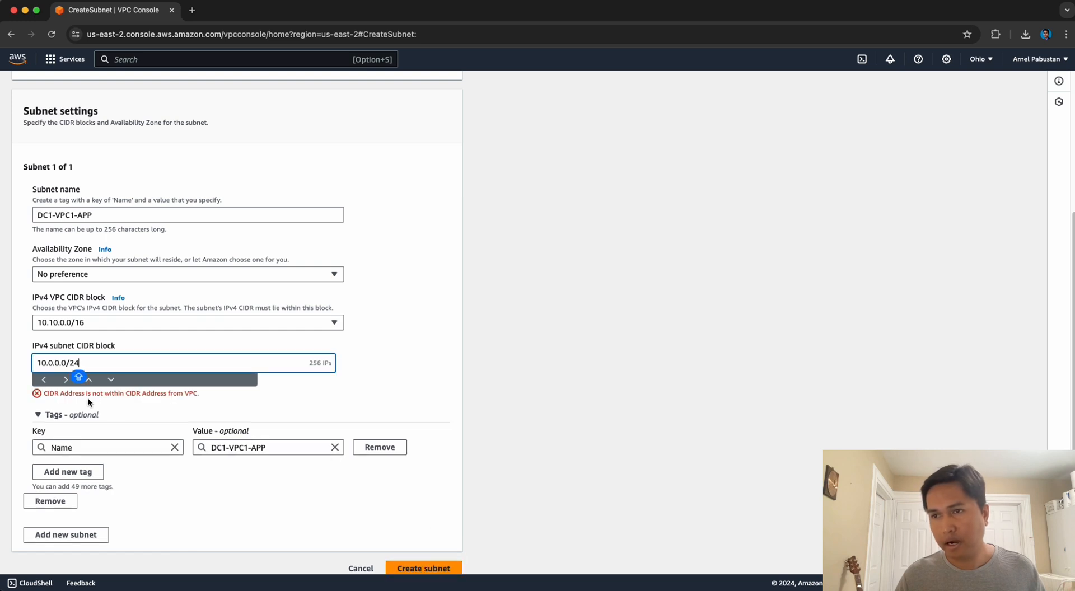
{"action": "left_click_drag", "start_coordinate": [69, 395], "coordinate": [185, 395]}
{"action": "left_click", "coordinate": [143, 398]}
{"action": "left_click", "coordinate": [235, 399]}
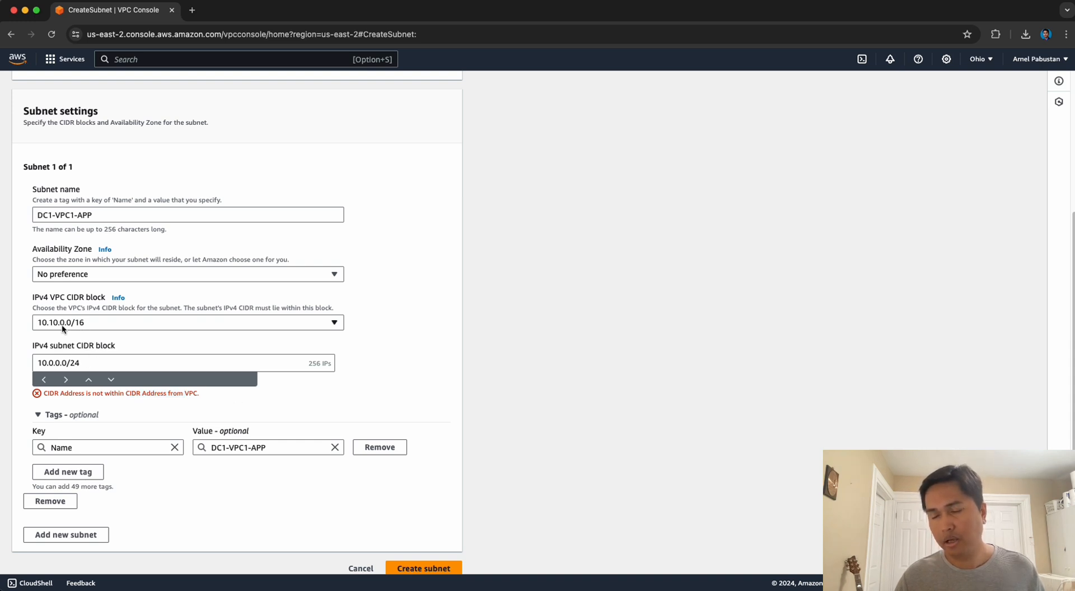
Correct the IPv4 subnet CIDR block to 10.10.1.0/24 and create the subnet
{"action": "left_click", "coordinate": [54, 363]}
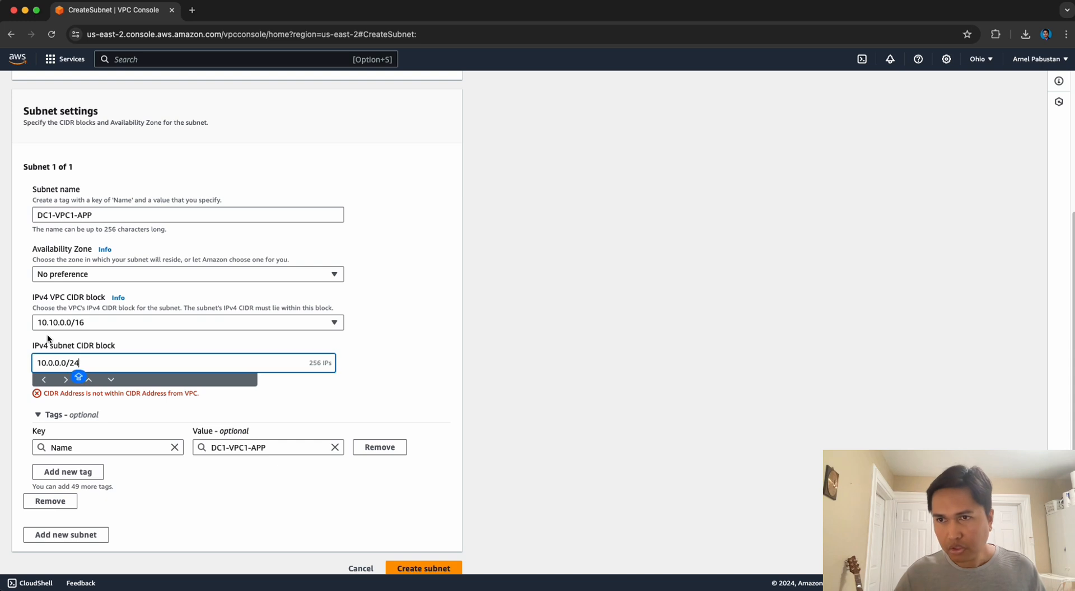
{"action": "type", "text": "1"}
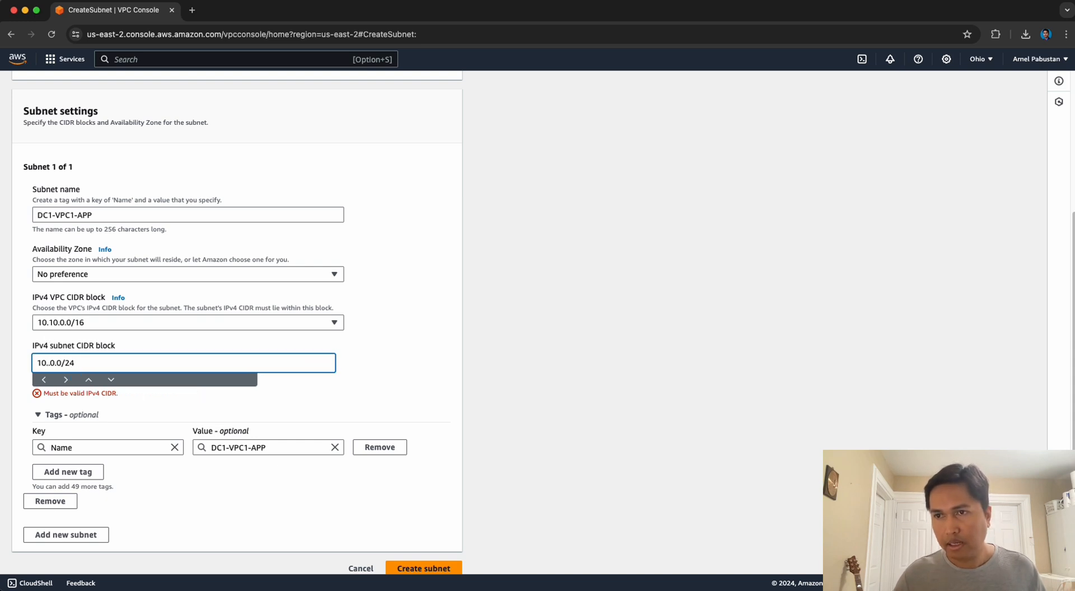
{"action": "key", "text": "Delete"}
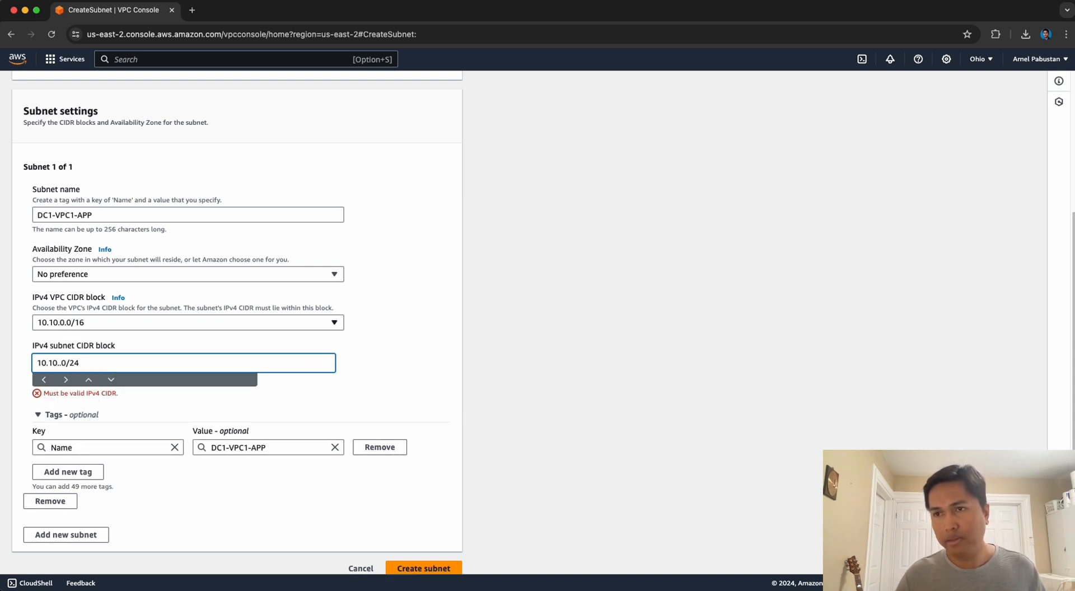
{"action": "type", "text": "1"}
{"action": "left_click", "coordinate": [386, 360]}
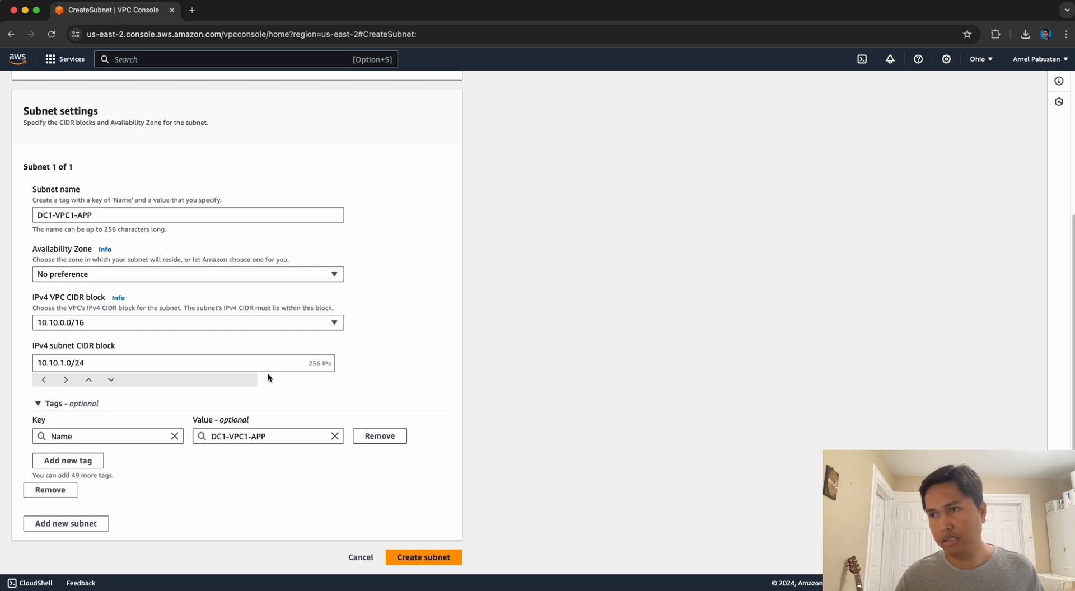
{"action": "left_click", "coordinate": [427, 557]}
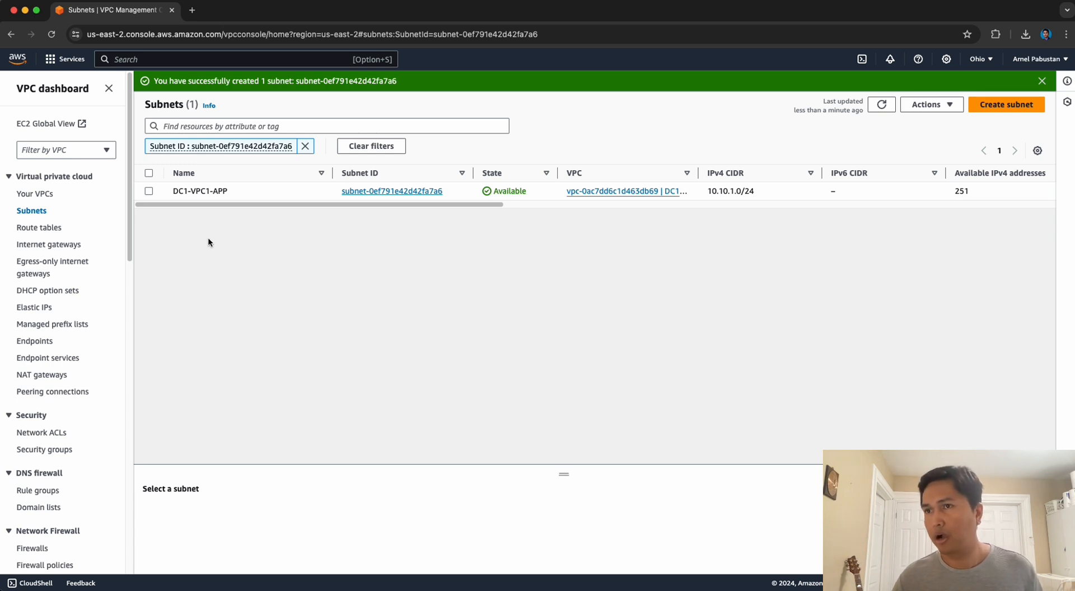
Open the details of the DC1-VCP1 VPC and examine its resource map
{"action": "left_click", "coordinate": [35, 194]}
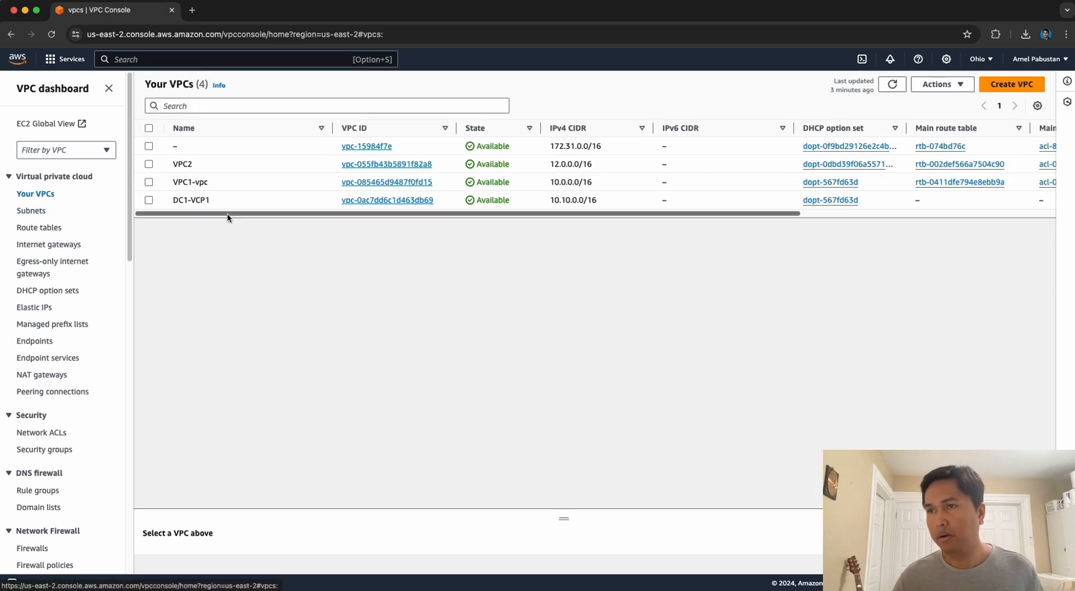
{"action": "left_click", "coordinate": [371, 203]}
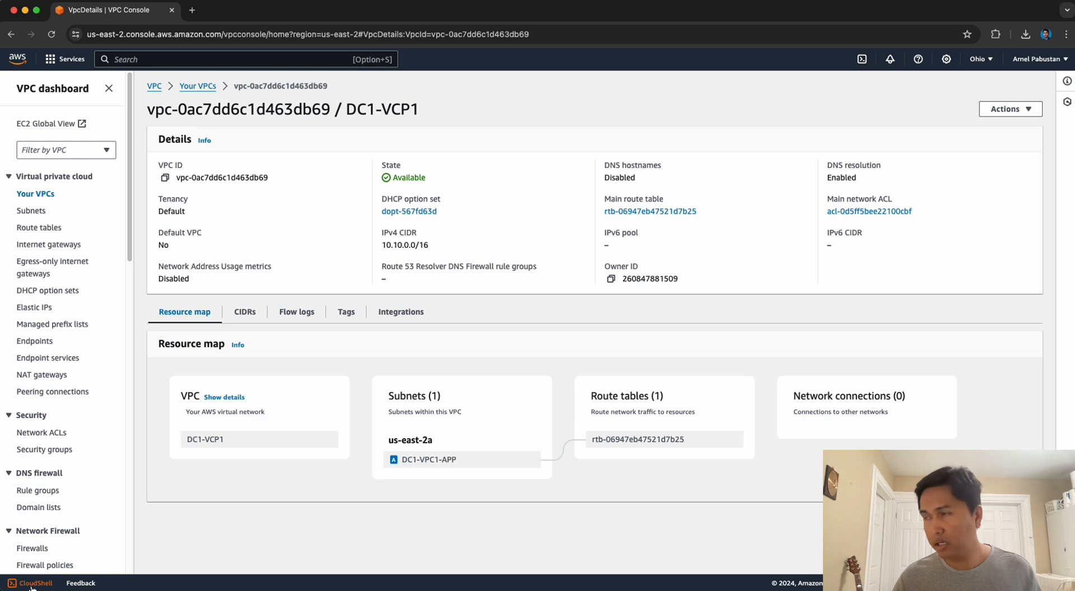
Open CloudShell and display the EC2 command help with aws ec2 help
{"action": "left_click", "coordinate": [863, 60]}
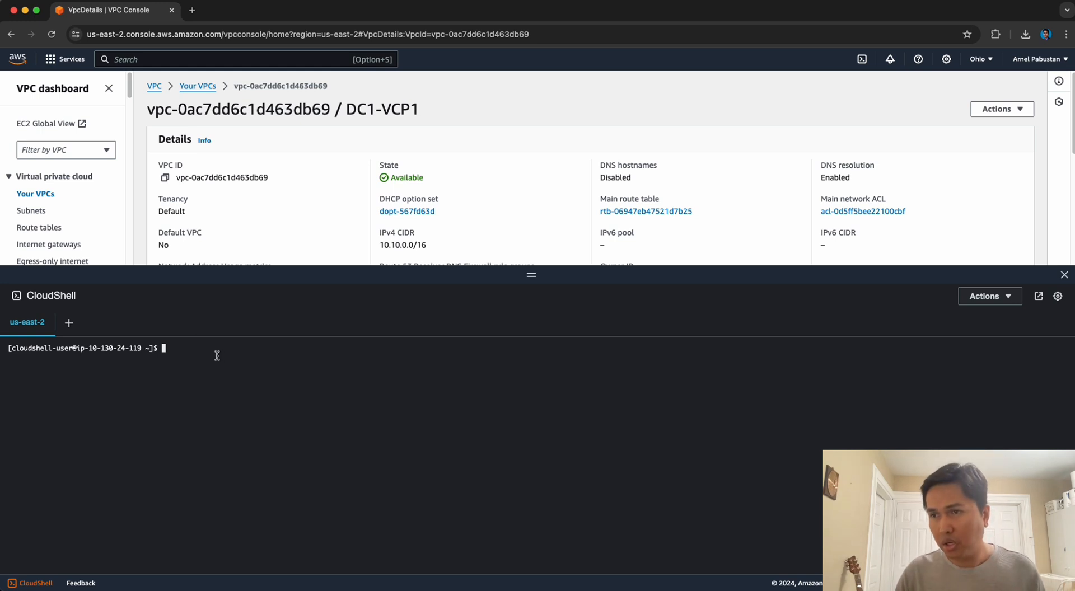
{"action": "type", "text": "aws "}
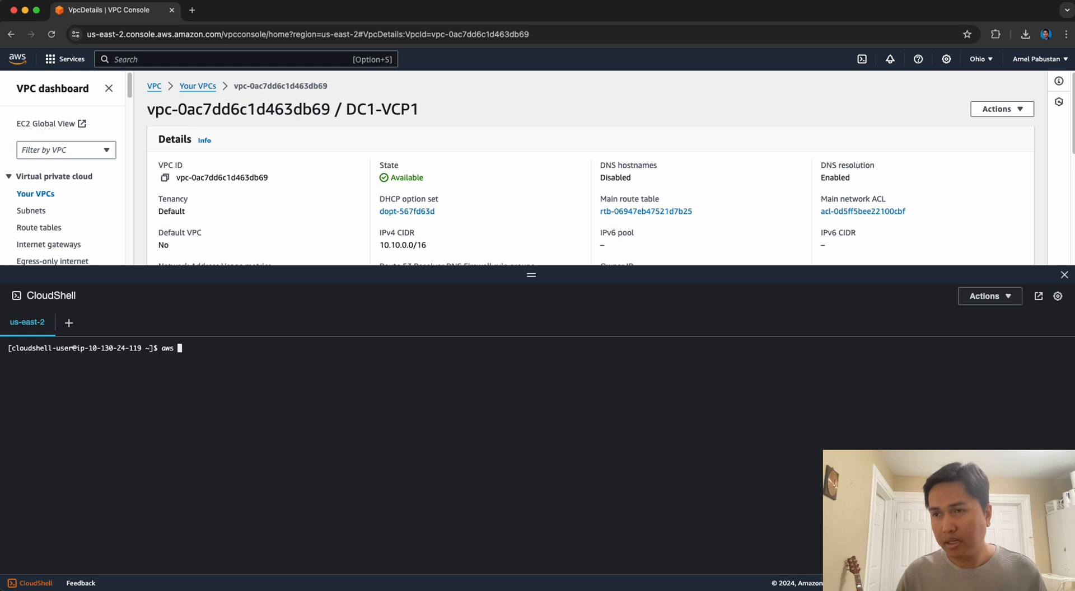
{"action": "type", "text": "ec2 "}
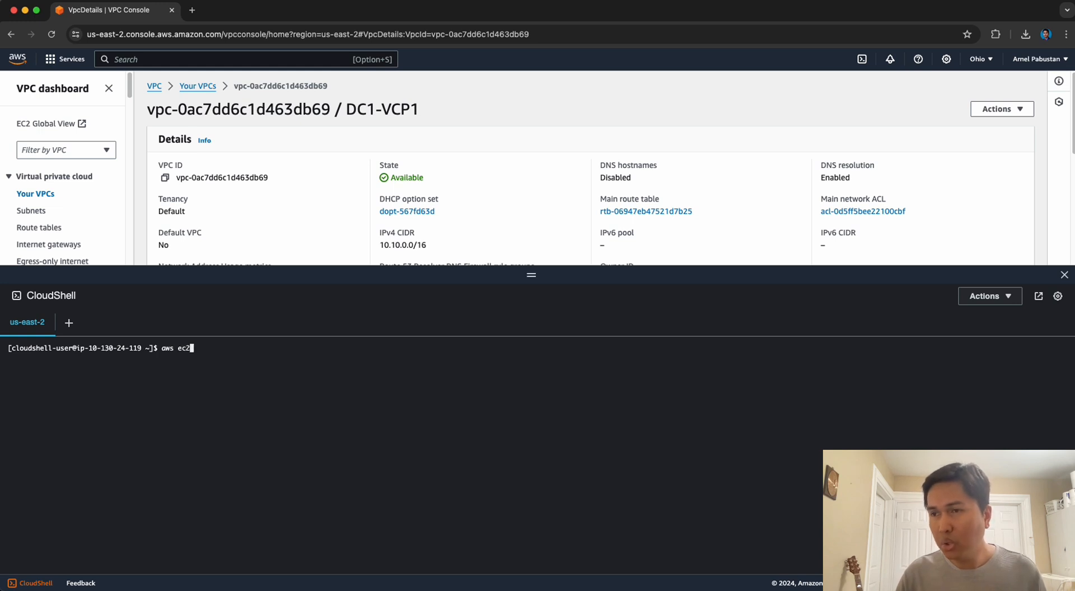
{"action": "type", "text": "help"}
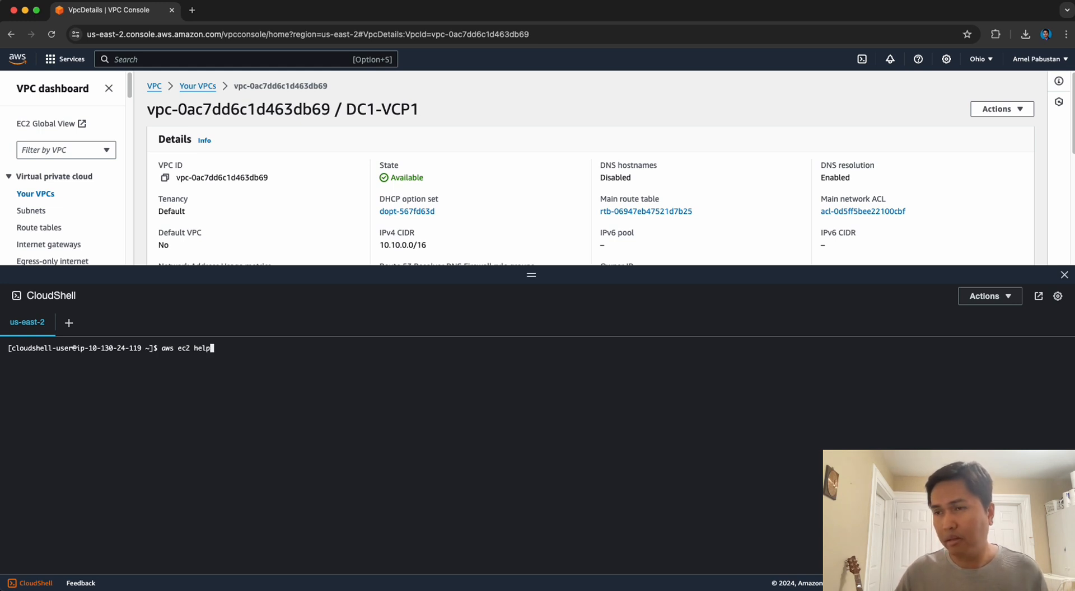
{"action": "key", "text": "Return"}
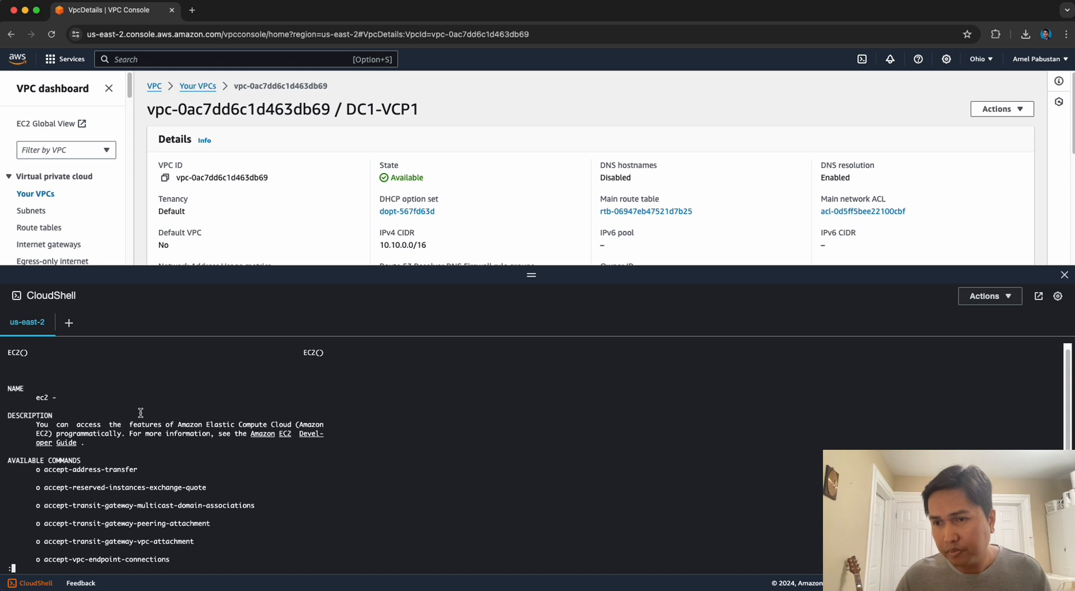
Page through the available EC2 commands to find those for creating a subnet and a VPC, and exit the help
{"action": "key", "text": "space"}
{"action": "key", "text": "space"}
{"action": "key", "text": "space"}
{"action": "key", "text": "space"}
{"action": "key", "text": "space"}
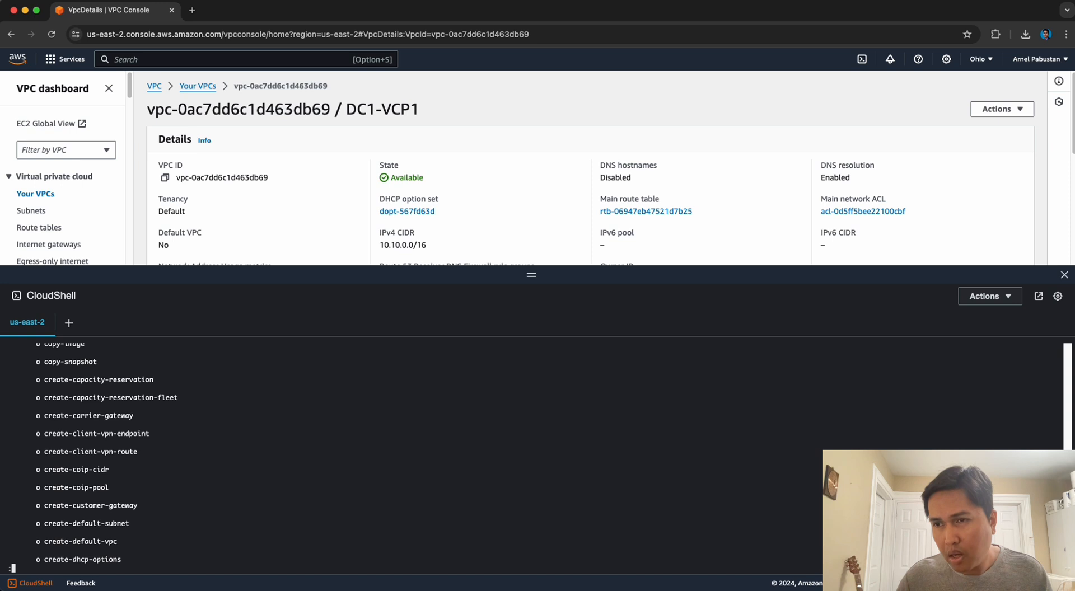
{"action": "key", "text": "space"}
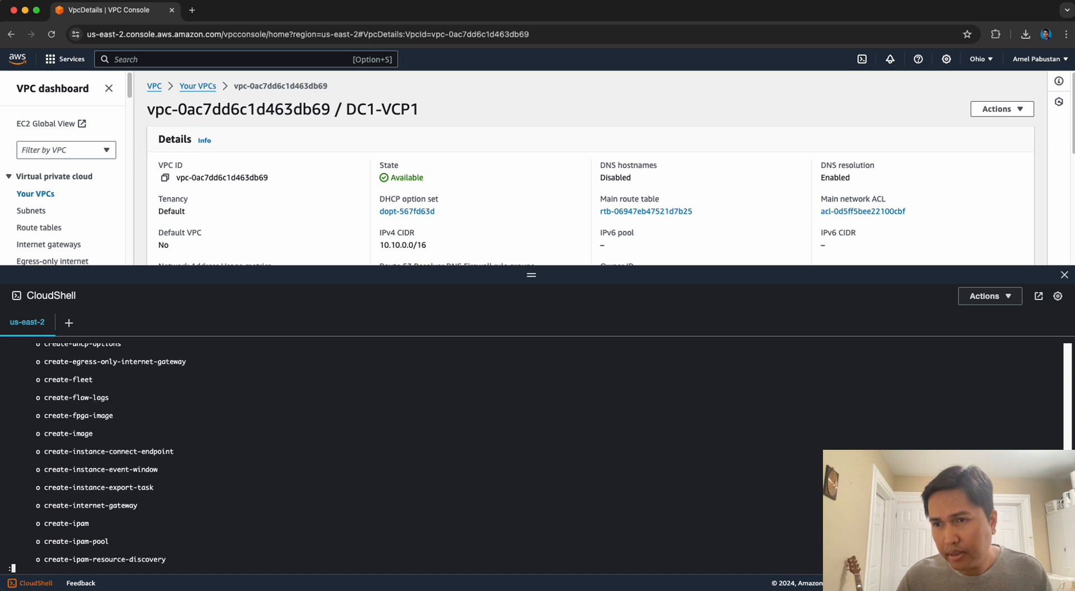
{"action": "key", "text": "space"}
{"action": "key", "text": "space"}
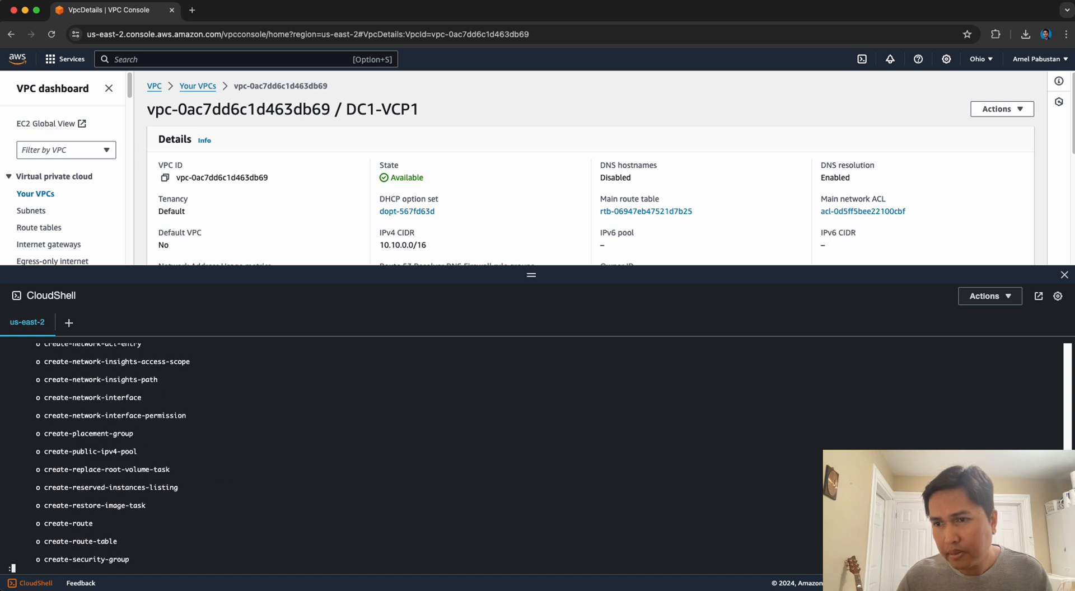
{"action": "key", "text": "space"}
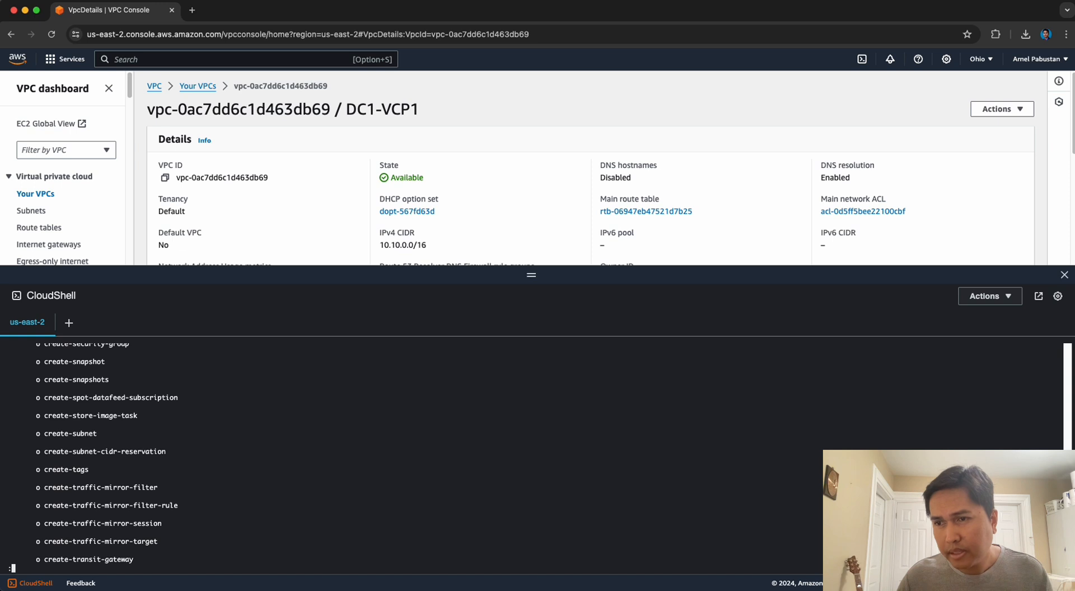
{"action": "double_click", "coordinate": [99, 434]}
{"action": "key", "text": "space"}
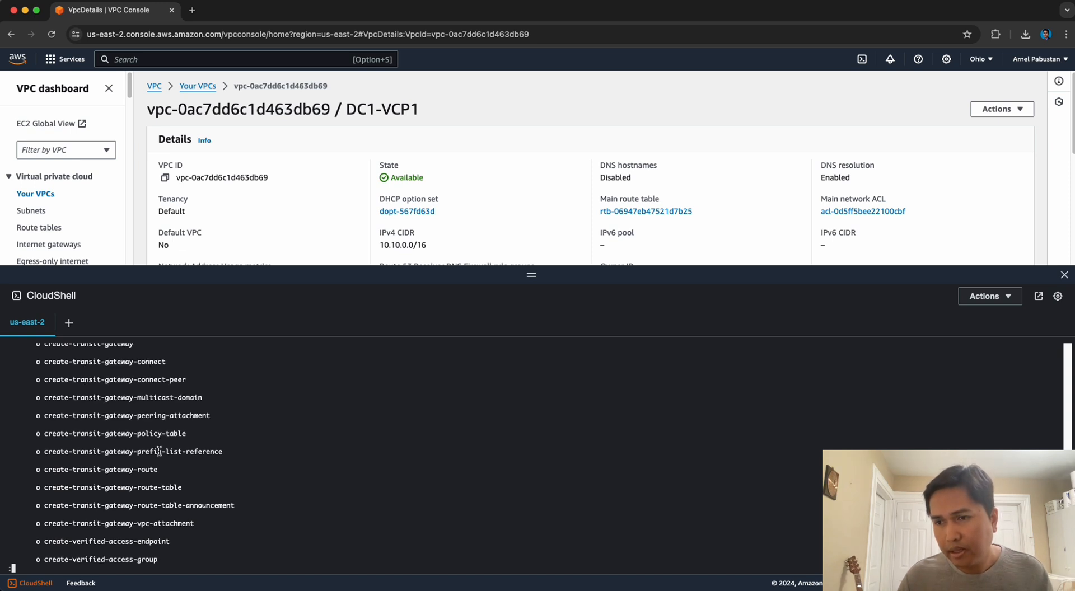
{"action": "key", "text": "space"}
{"action": "key", "text": "space"}
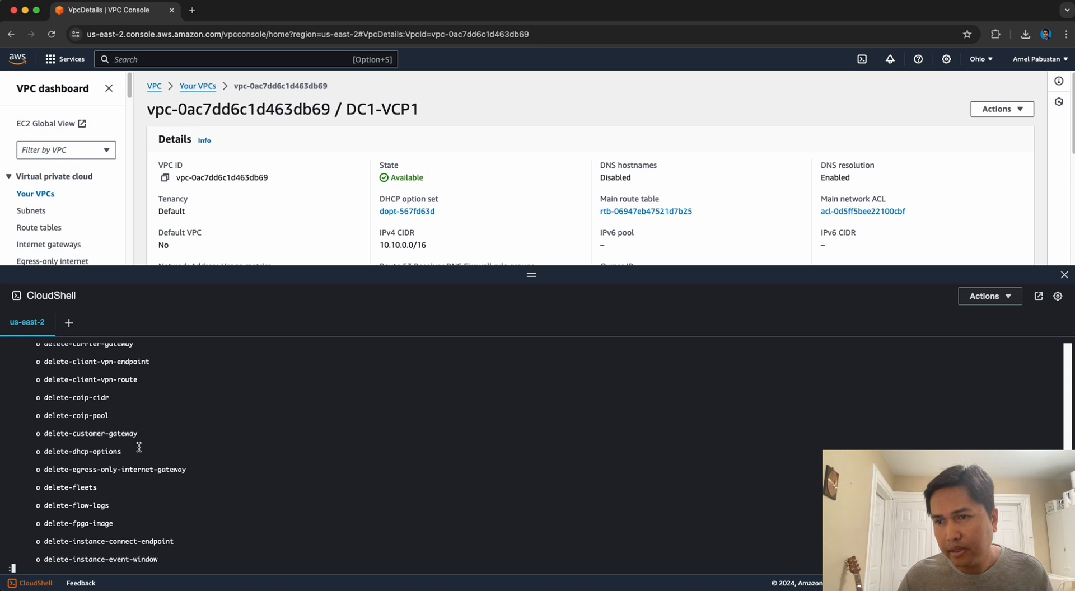
{"action": "scroll", "coordinate": [139, 448], "scroll_direction": "up", "scroll_amount": 2}
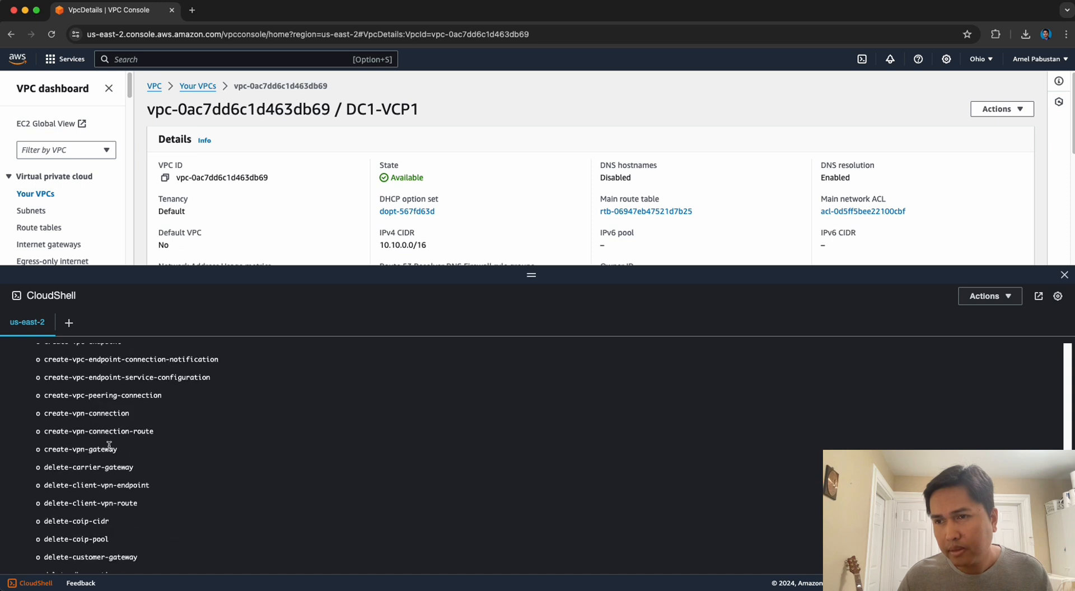
{"action": "scroll", "coordinate": [102, 436], "scroll_direction": "up", "scroll_amount": 2}
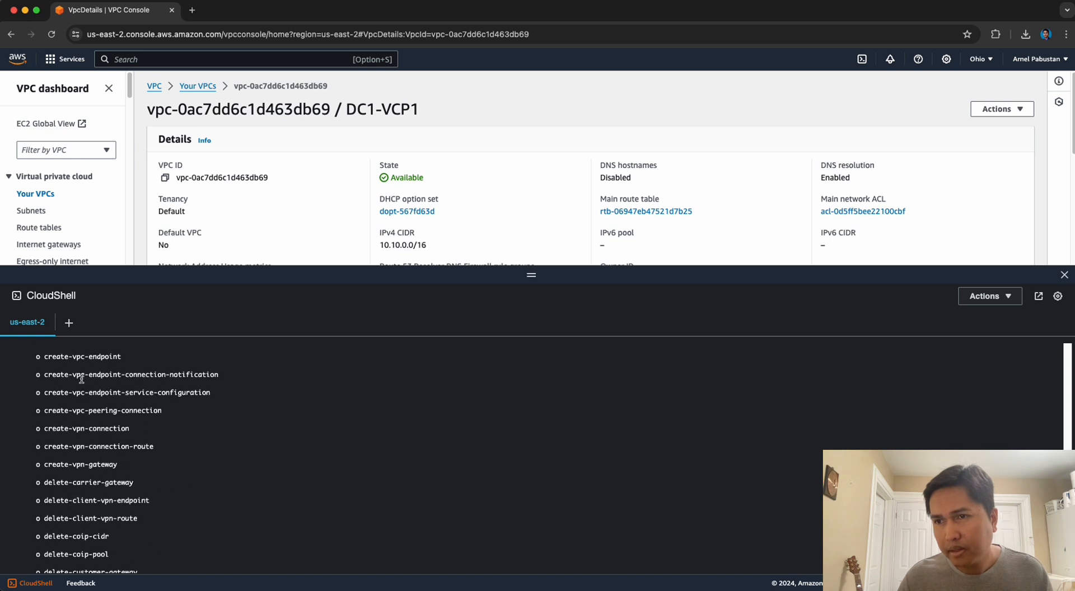
{"action": "left_click_drag", "start_coordinate": [48, 352], "coordinate": [105, 353]}
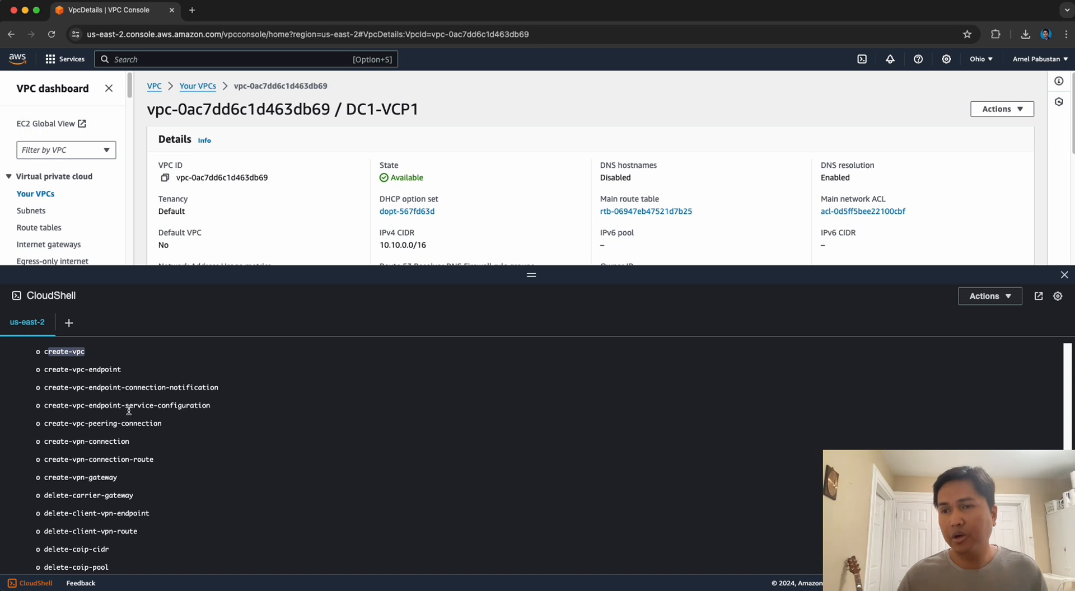
{"action": "left_click", "coordinate": [131, 412]}
{"action": "scroll", "coordinate": [202, 414], "scroll_direction": "up", "scroll_amount": 15}
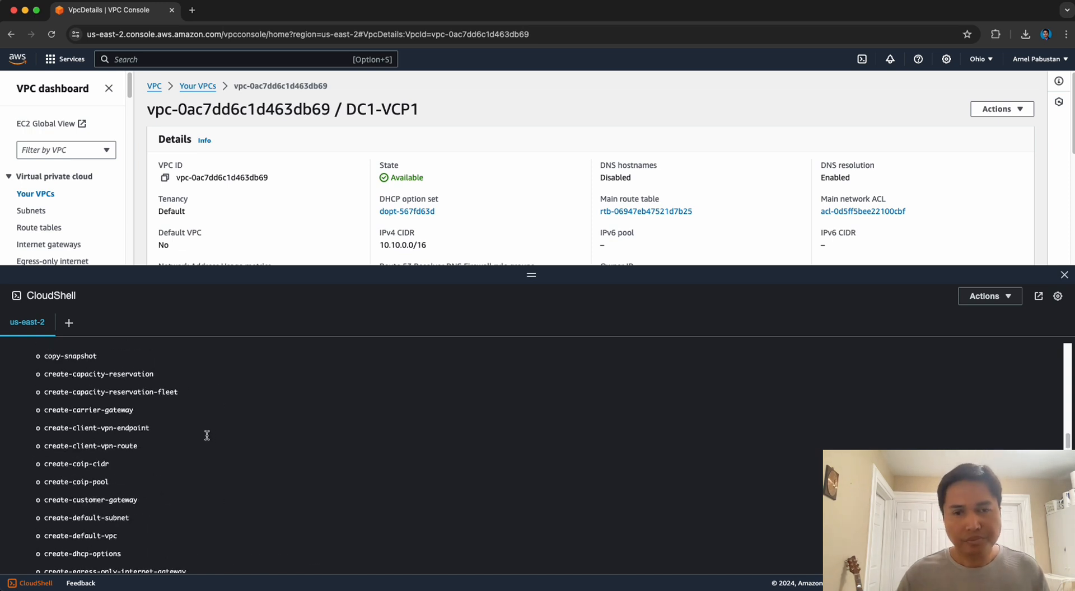
{"action": "key", "text": "q"}
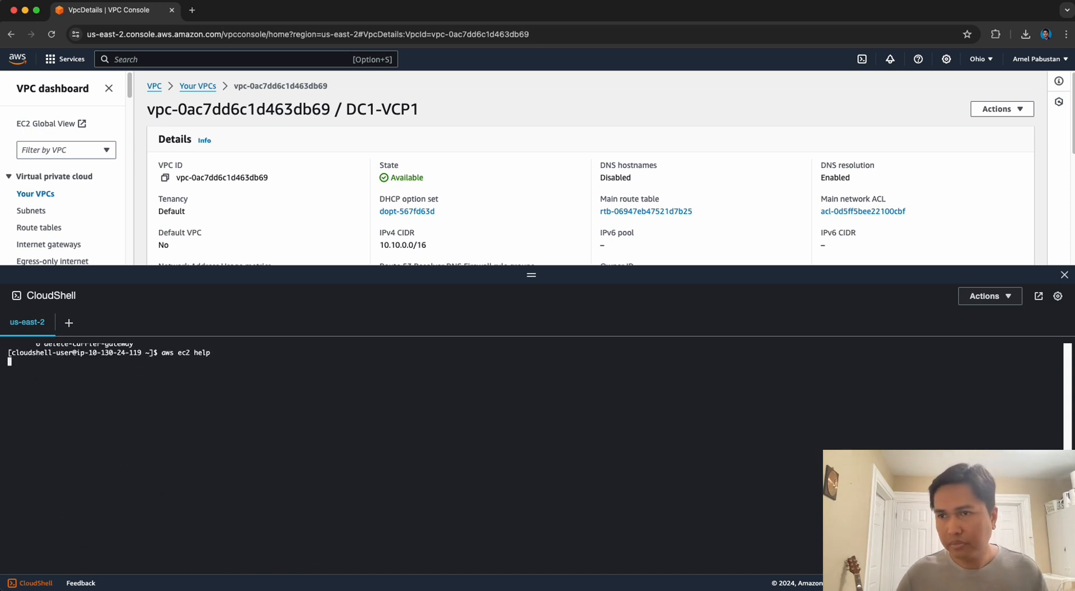
Display the help for the VPC creation command with aws ec2 create-vpc help
{"action": "key", "text": "Up"}
{"action": "key", "text": "BackSpace"}
{"action": "key", "text": "BackSpace"}
{"action": "key", "text": "BackSpace"}
{"action": "key", "text": "BackSpace"}
{"action": "key", "text": "BackSpace"}
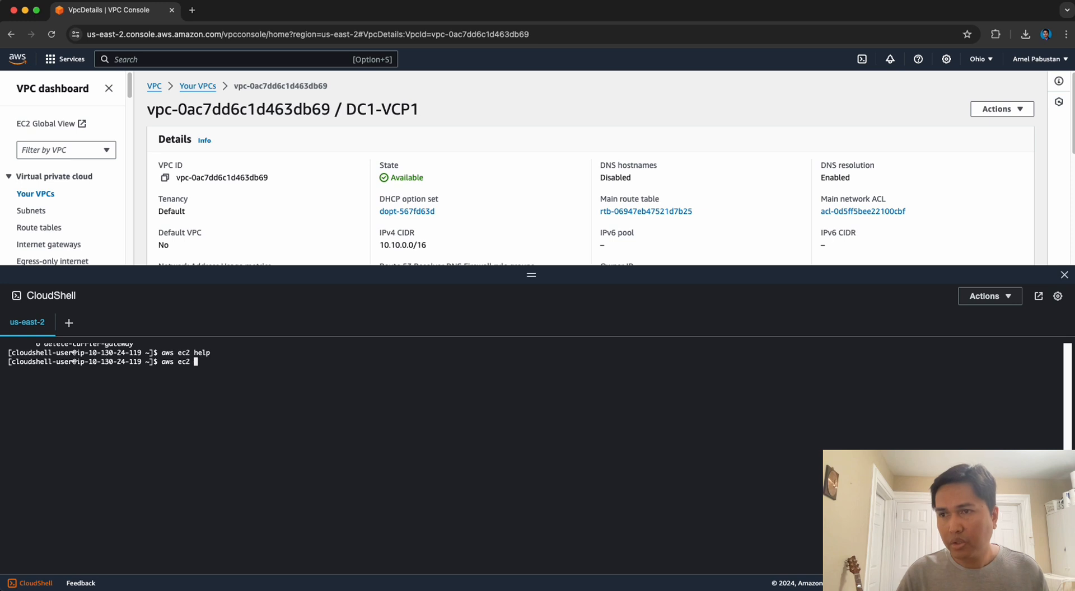
{"action": "type", "text": "create-"}
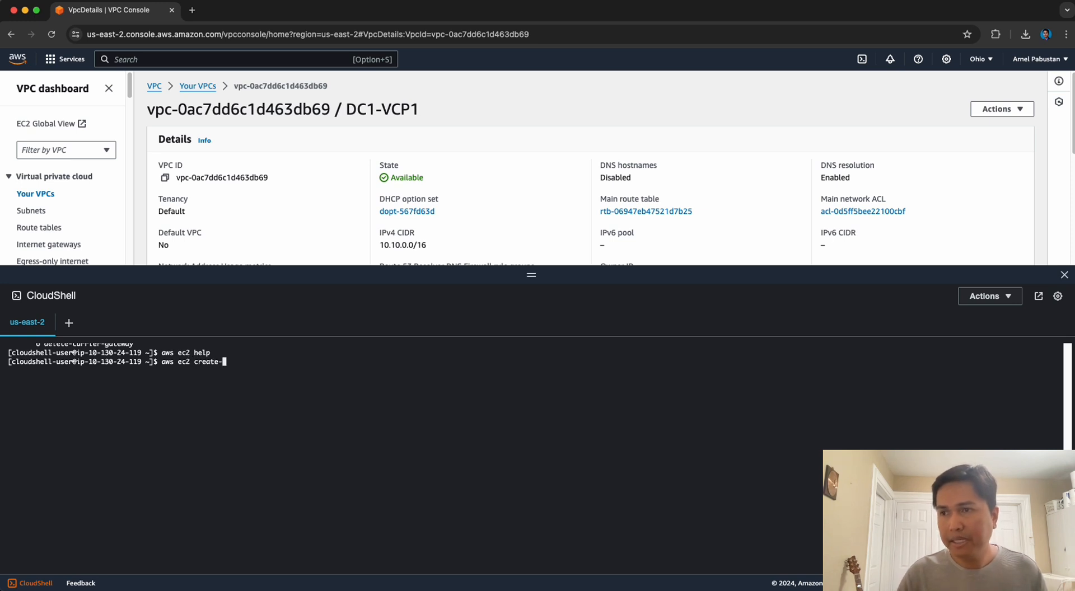
{"action": "type", "text": "vpc"}
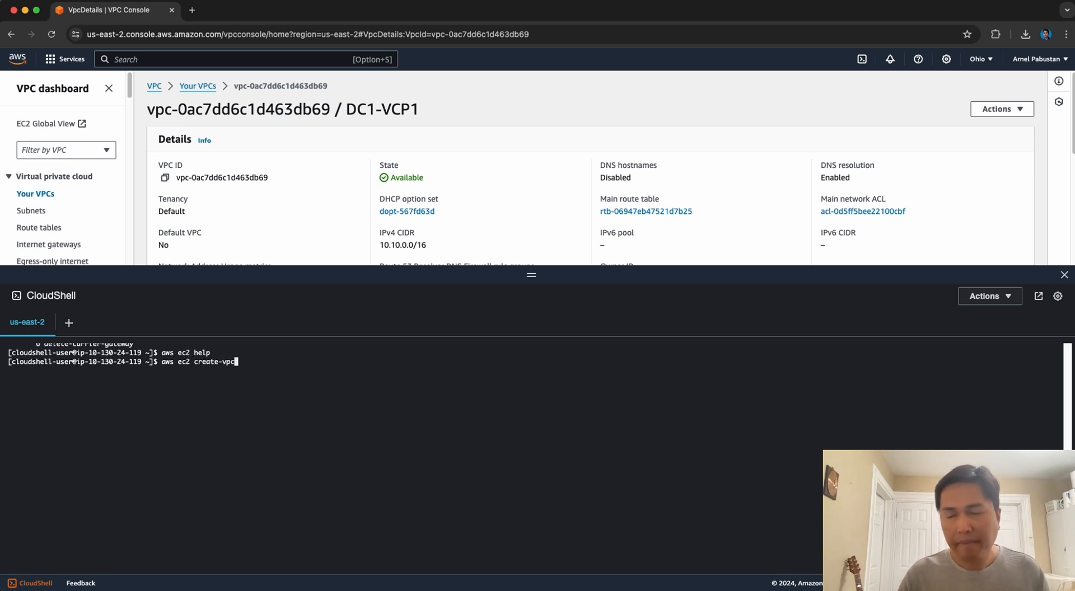
{"action": "type", "text": " -"}
{"action": "key", "text": "BackSpace"}
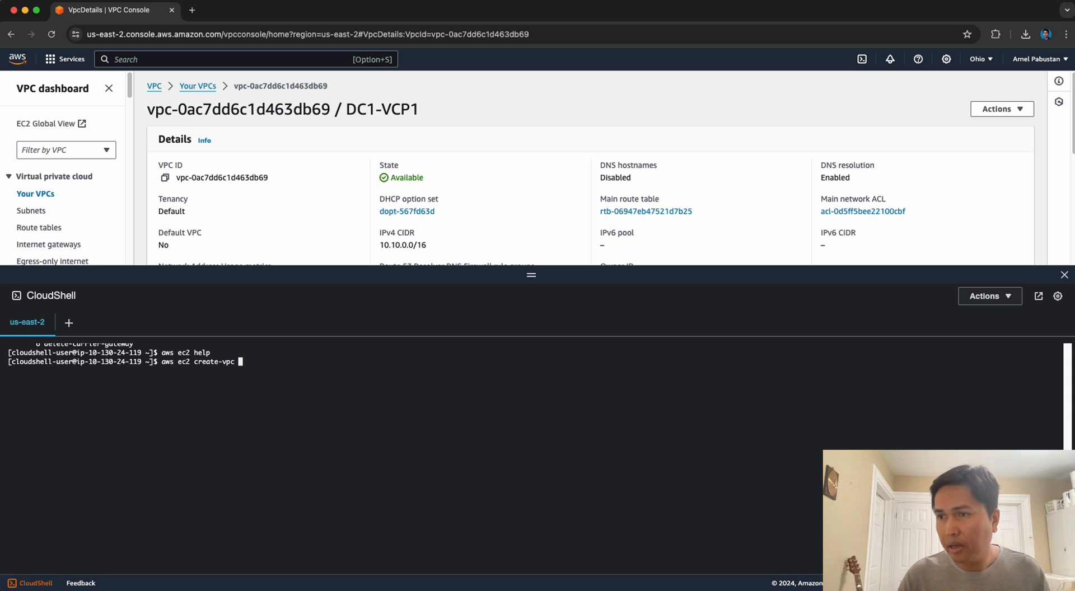
{"action": "type", "text": "help"}
{"action": "key", "text": "Return"}
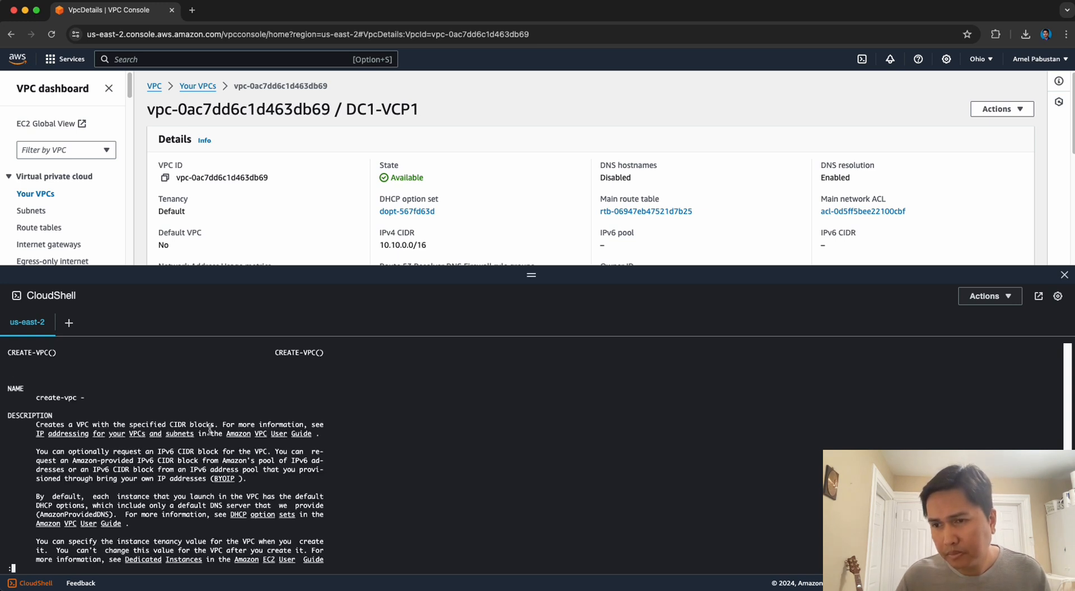
Examine the create-vpc synopsis and the --cidr-block option description, and exit the help
{"action": "key", "text": "space"}
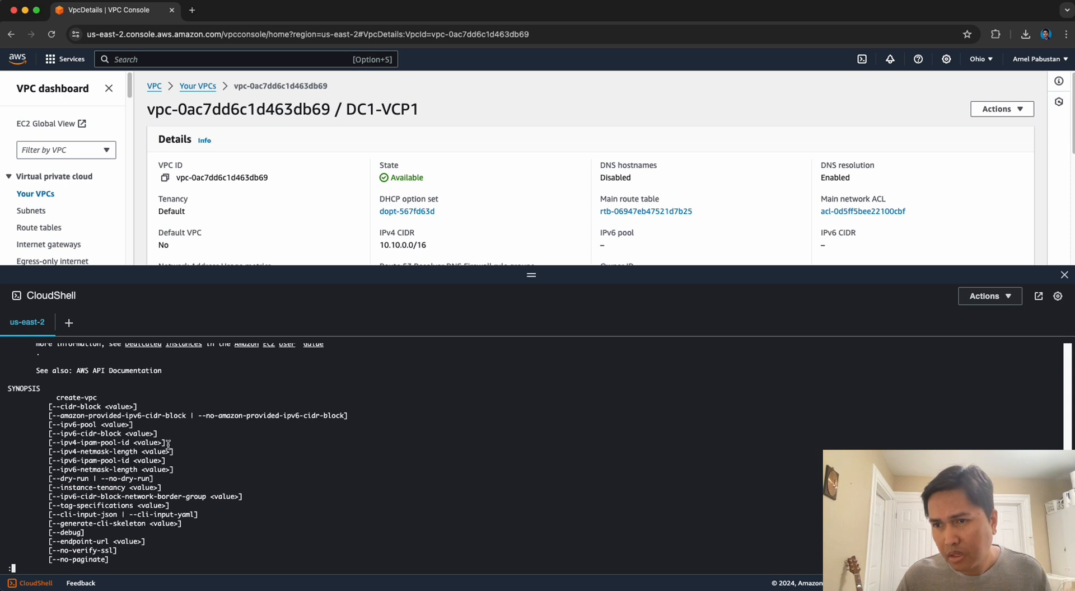
{"action": "key", "text": "space"}
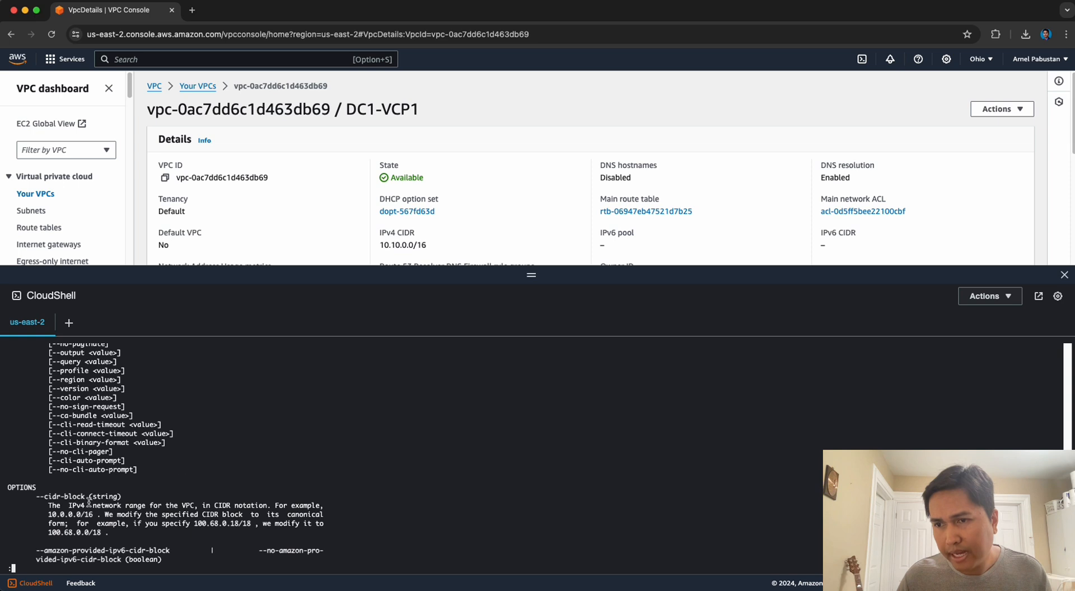
{"action": "left_click_drag", "start_coordinate": [36, 496], "coordinate": [126, 497]}
{"action": "left_click", "coordinate": [168, 493]}
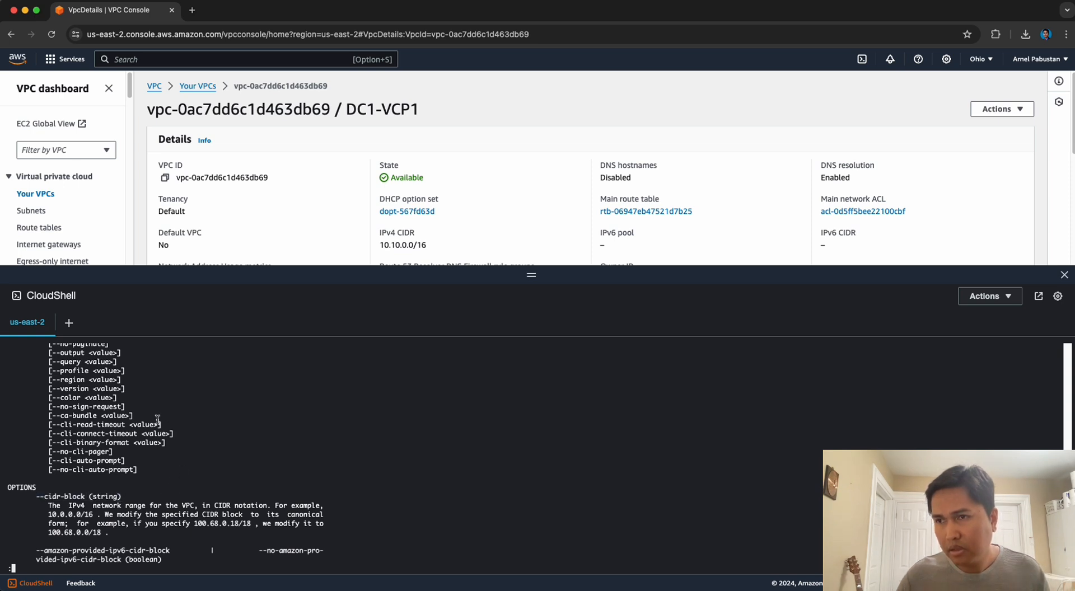
{"action": "key", "text": "q"}
Create a second VPC from the command line by running aws ec2 create-vpc --cidr 10.20.0.0/16
{"action": "key", "text": "Up"}
{"action": "key", "text": "BackSpace"}
{"action": "key", "text": "BackSpace"}
{"action": "key", "text": "BackSpace"}
{"action": "key", "text": "BackSpace"}
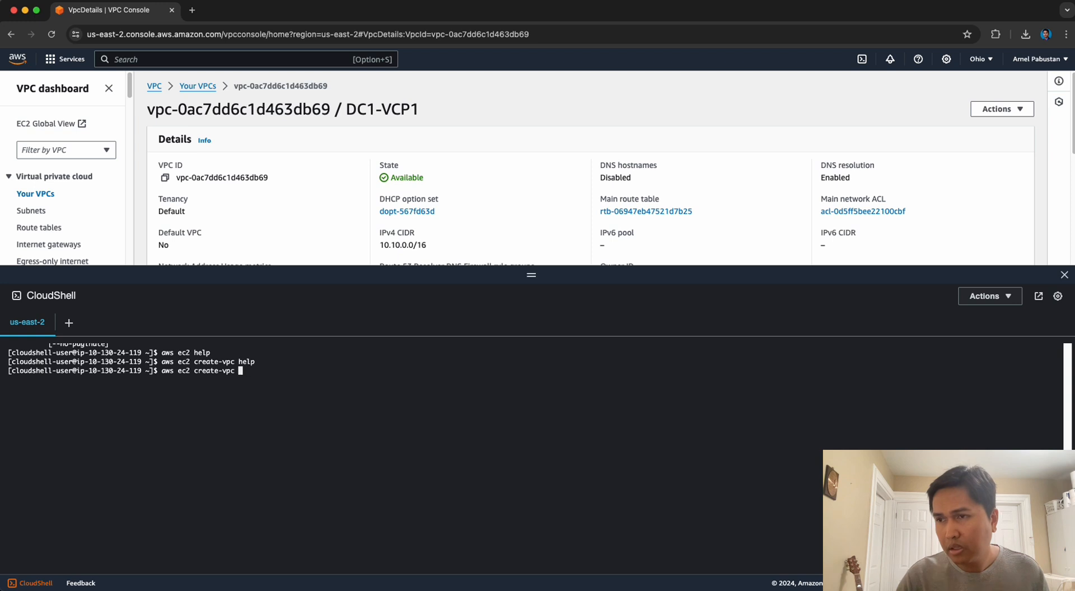
{"action": "type", "text": "--"}
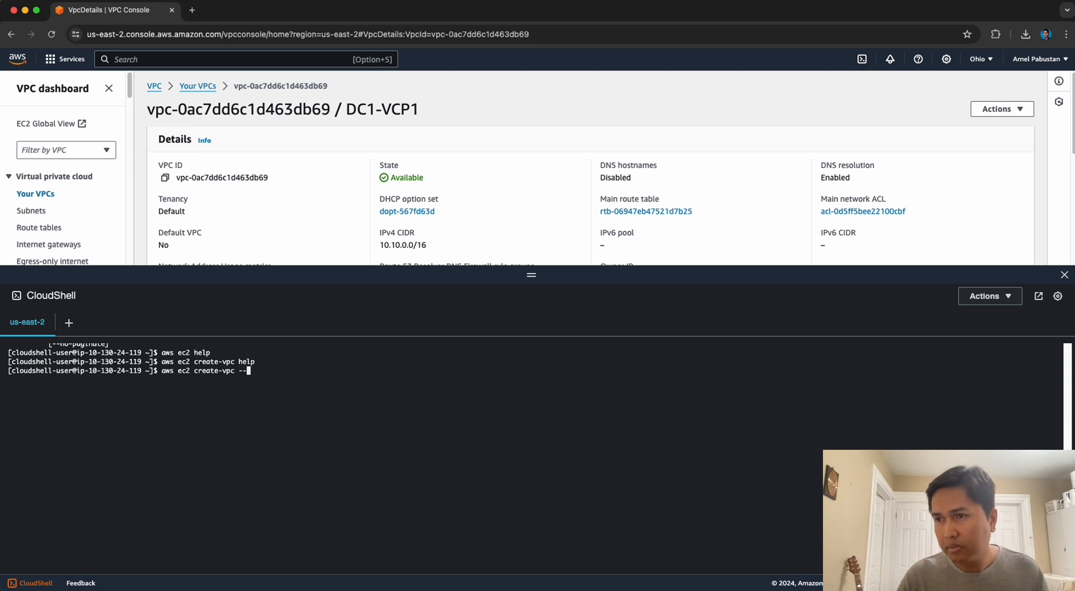
{"action": "type", "text": "cider"}
{"action": "key", "text": "BackSpace"}
{"action": "key", "text": "BackSpace"}
{"action": "type", "text": "r "}
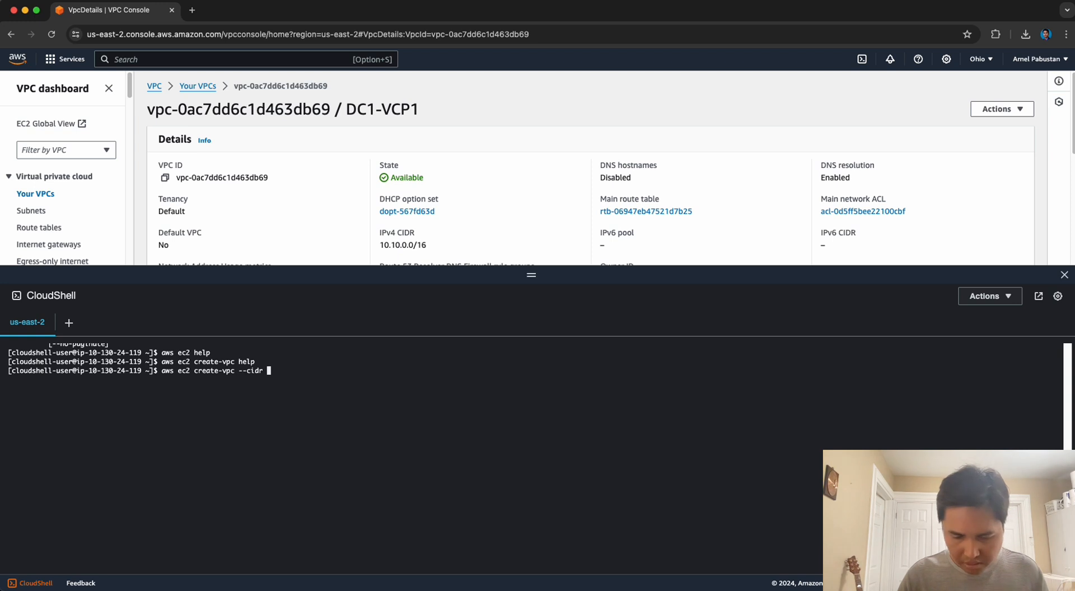
{"action": "type", "text": "10.1"}
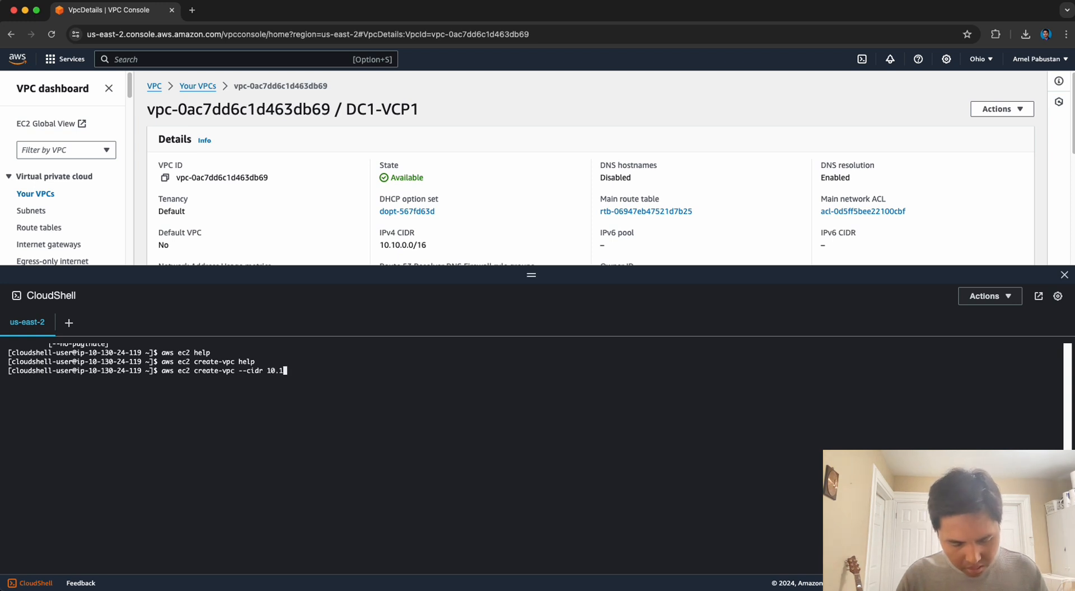
{"action": "type", "text": "00."}
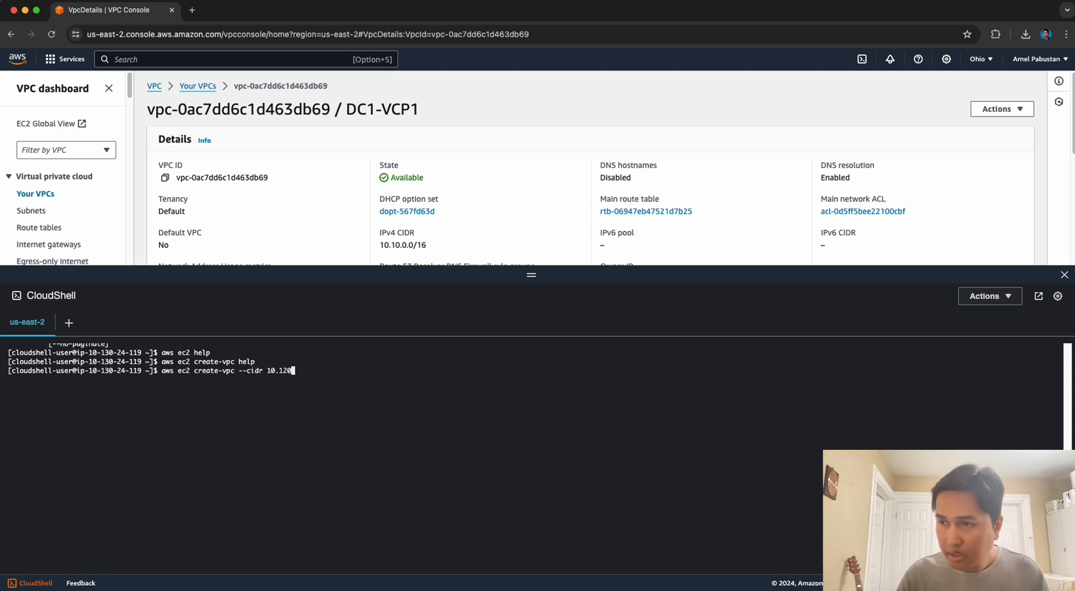
{"action": "key", "text": "BackSpace"}
{"action": "key", "text": "BackSpace"}
{"action": "key", "text": "BackSpace"}
{"action": "key", "text": "BackSpace"}
{"action": "type", "text": "2"}
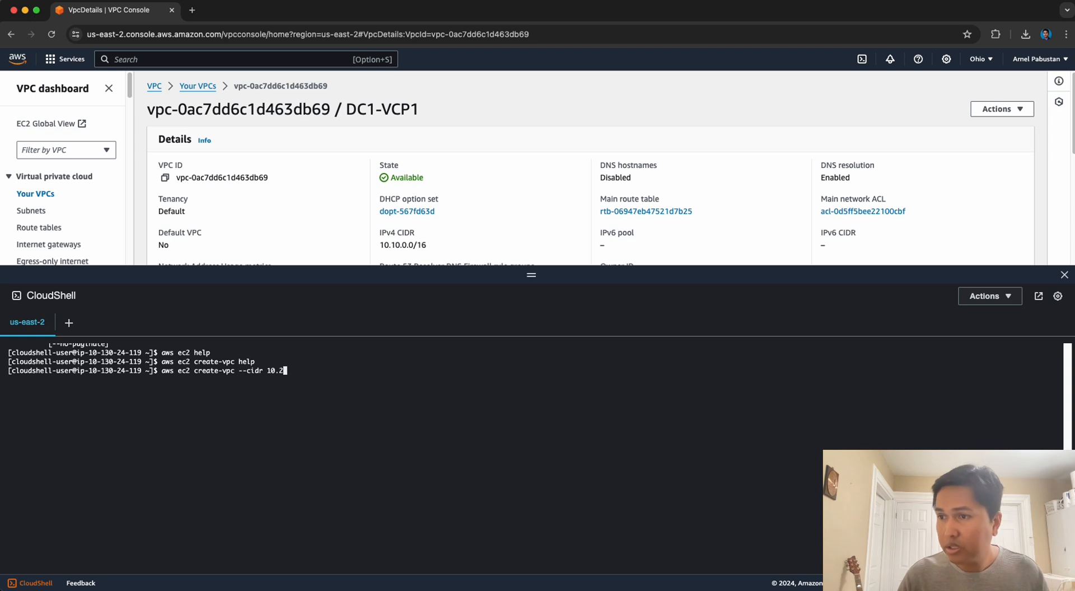
{"action": "type", "text": "0.0.0/16"}
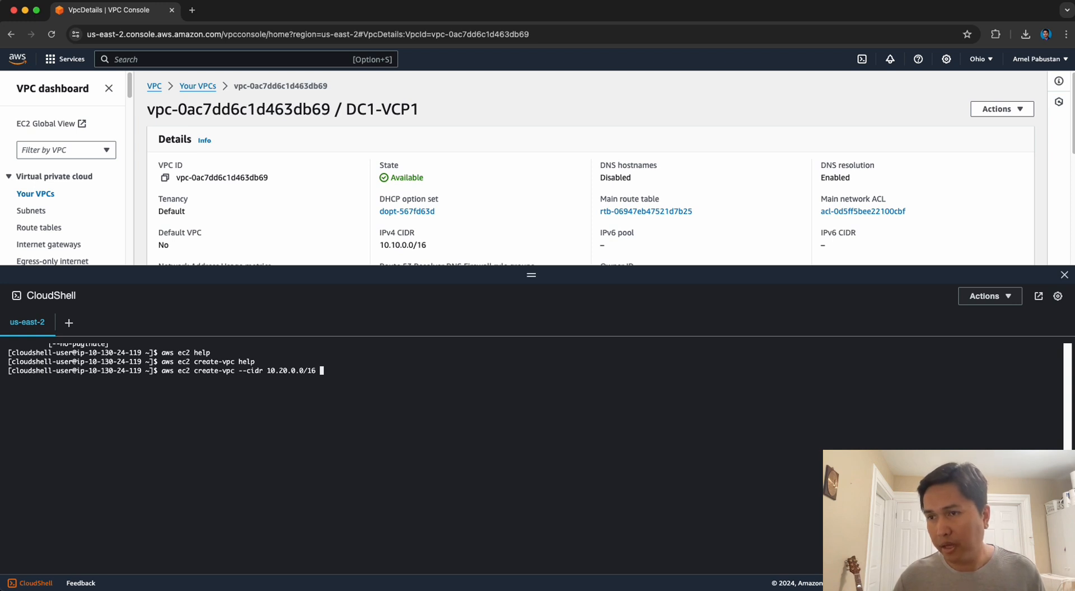
{"action": "key", "text": "Return"}
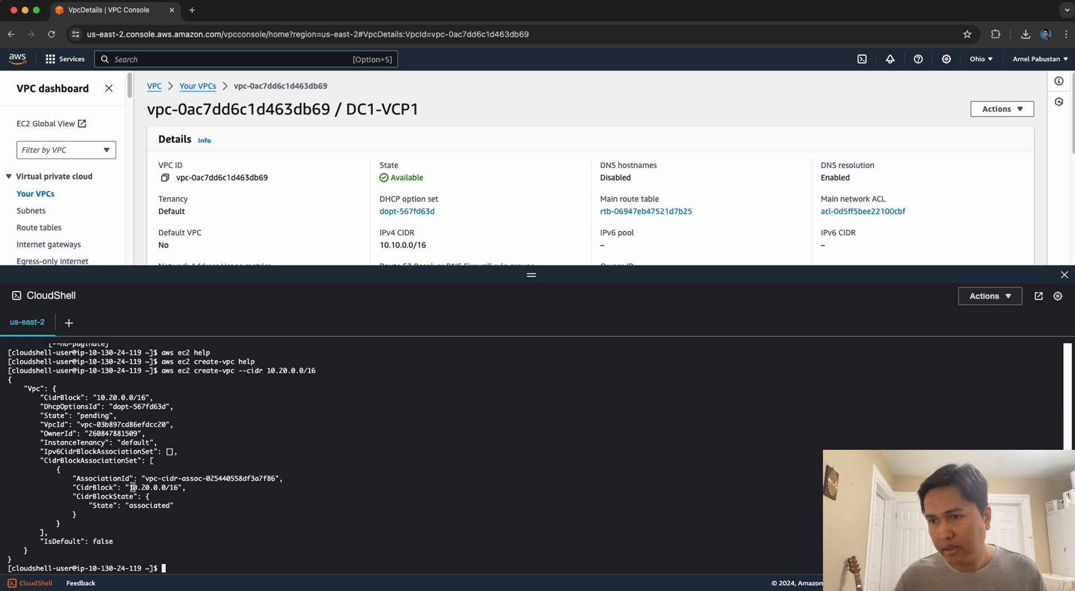
Examine the CIDR block and the VPC ID in the create-vpc command output
{"action": "left_click_drag", "start_coordinate": [133, 487], "coordinate": [178, 487]}
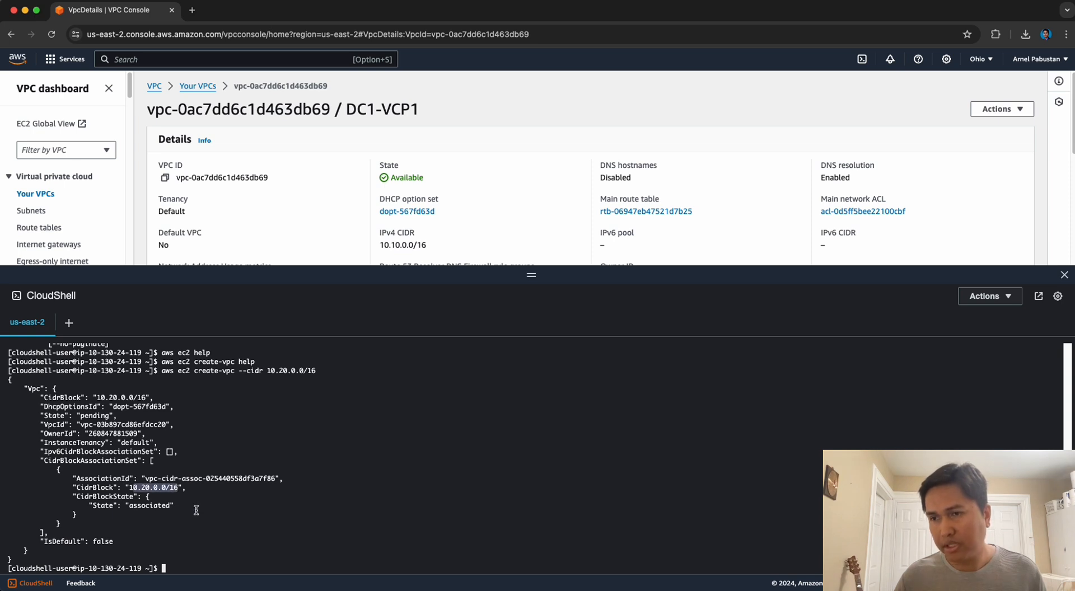
{"action": "left_click", "coordinate": [149, 492]}
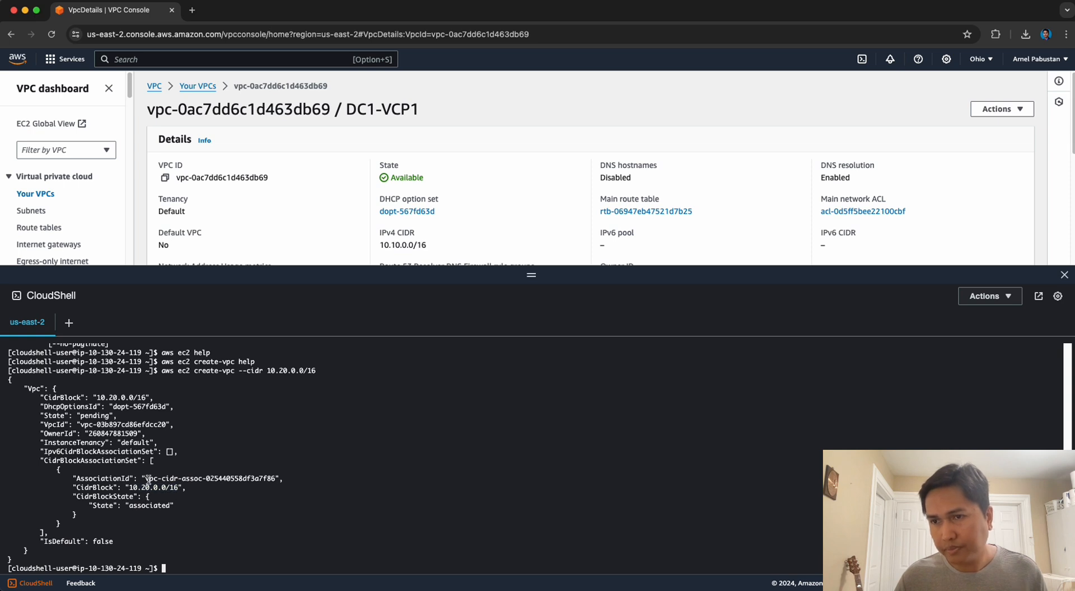
{"action": "left_click_drag", "start_coordinate": [81, 425], "coordinate": [167, 425]}
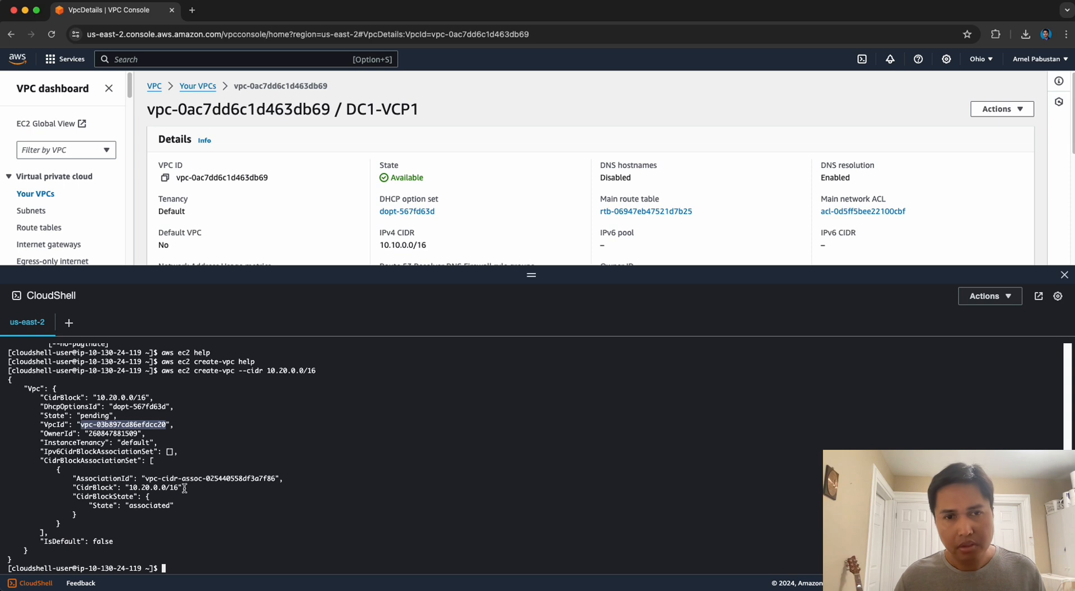
{"action": "left_click", "coordinate": [219, 538]}
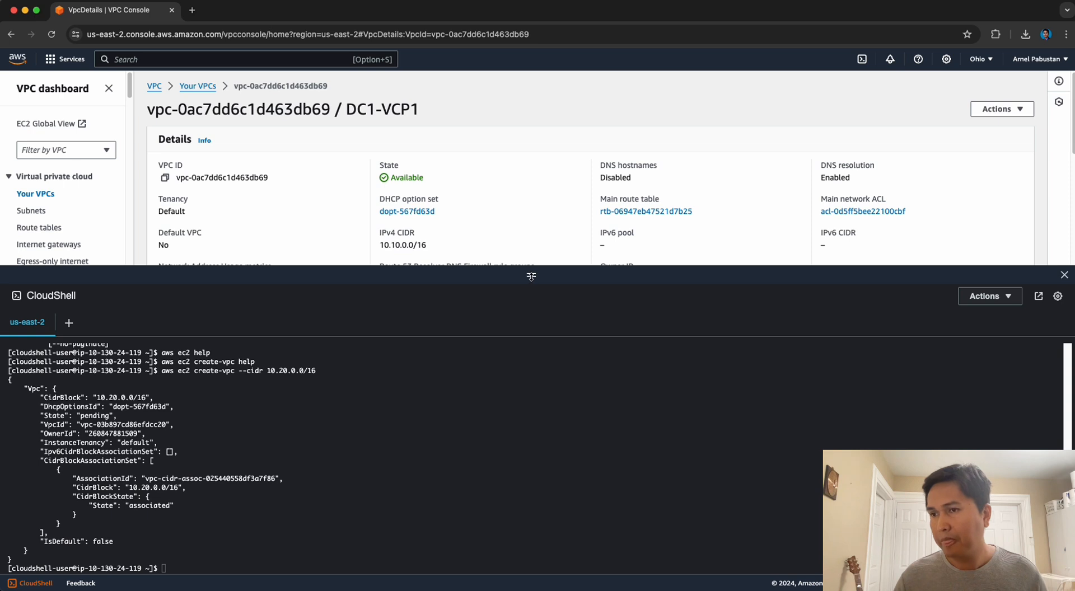
Shrink the CloudShell pane and check the new VPC's IPv4 CIDR in the refreshed Your VPCs list
{"action": "left_click_drag", "start_coordinate": [531, 276], "coordinate": [538, 413]}
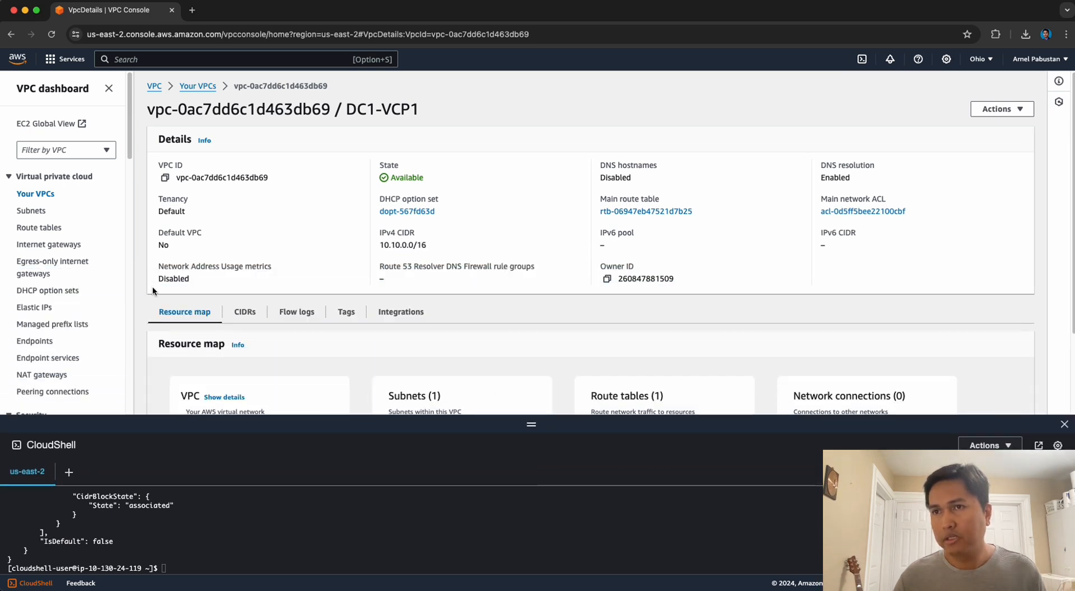
{"action": "left_click", "coordinate": [34, 194]}
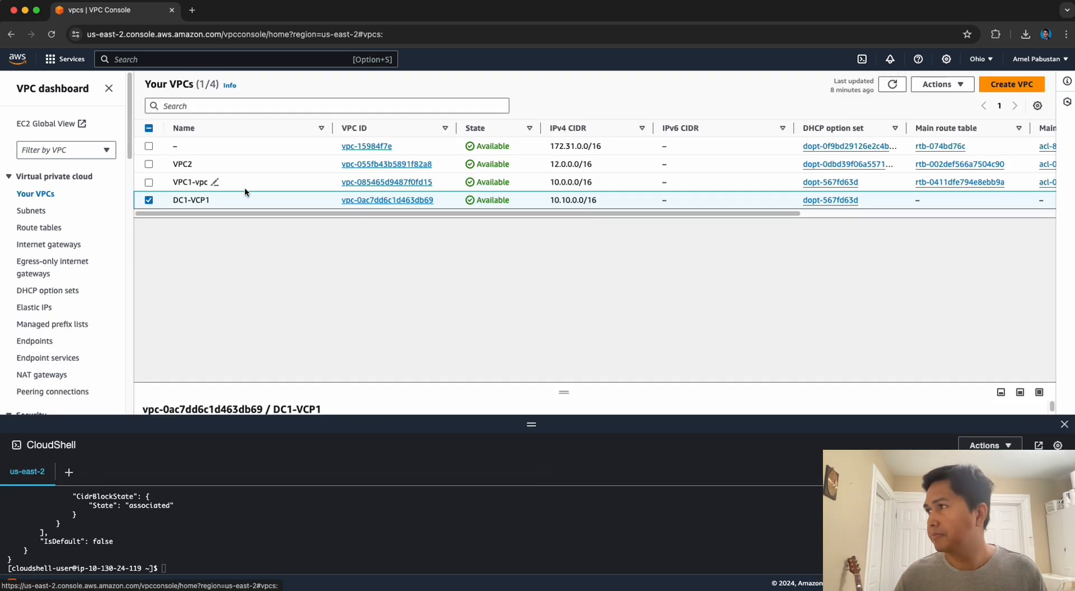
{"action": "left_click", "coordinate": [890, 83]}
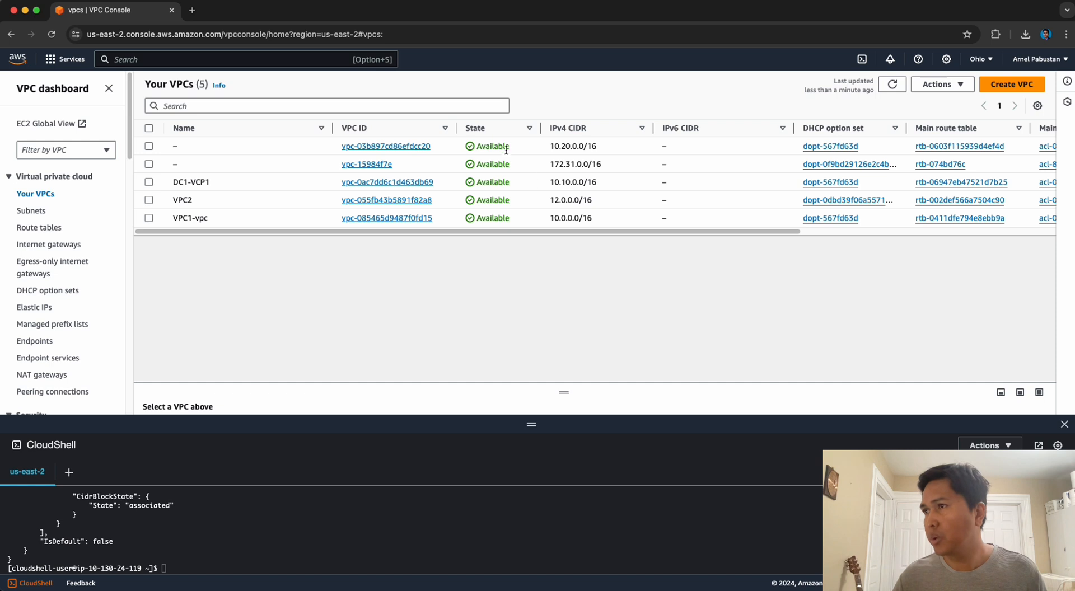
{"action": "left_click_drag", "start_coordinate": [555, 146], "coordinate": [599, 148]}
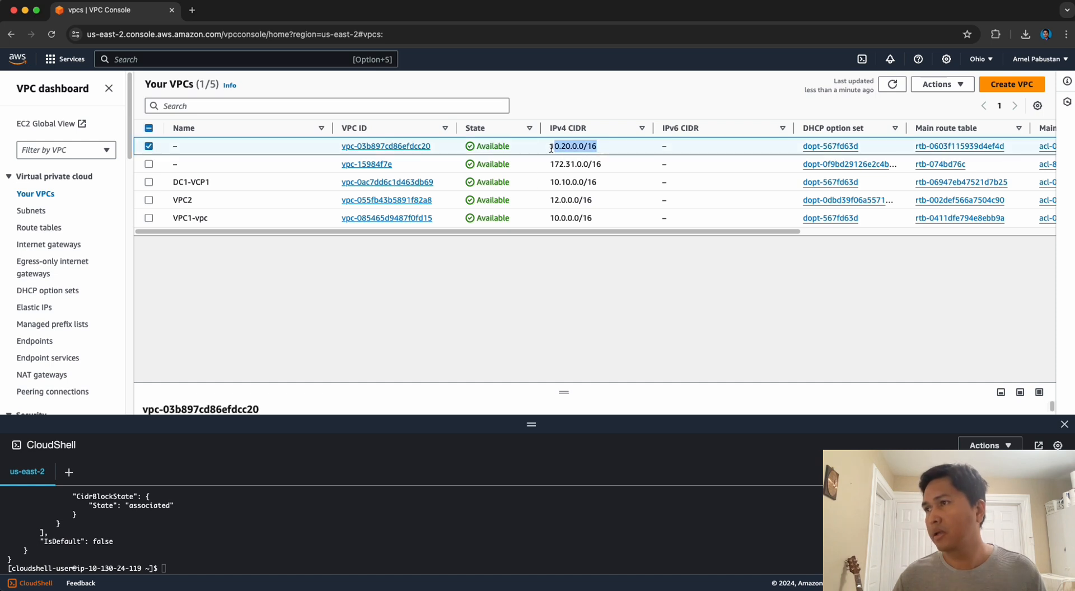
Enlarge the CloudShell pane and enter aws ec2 create-tags --resources at the prompt without running it
{"action": "mouse_move", "coordinate": [203, 149]}
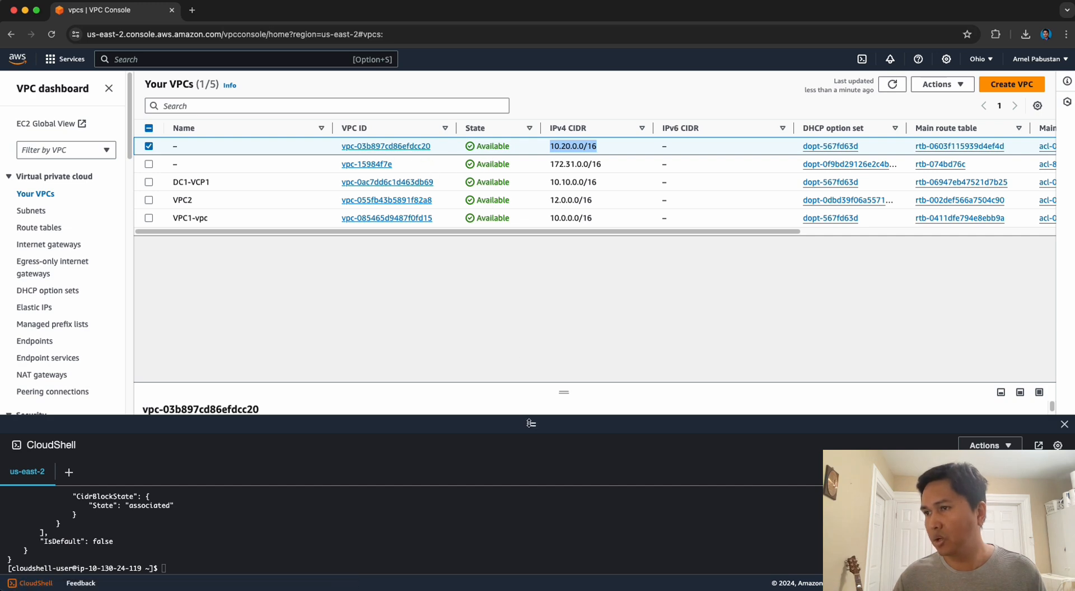
{"action": "left_click_drag", "start_coordinate": [530, 423], "coordinate": [530, 264]}
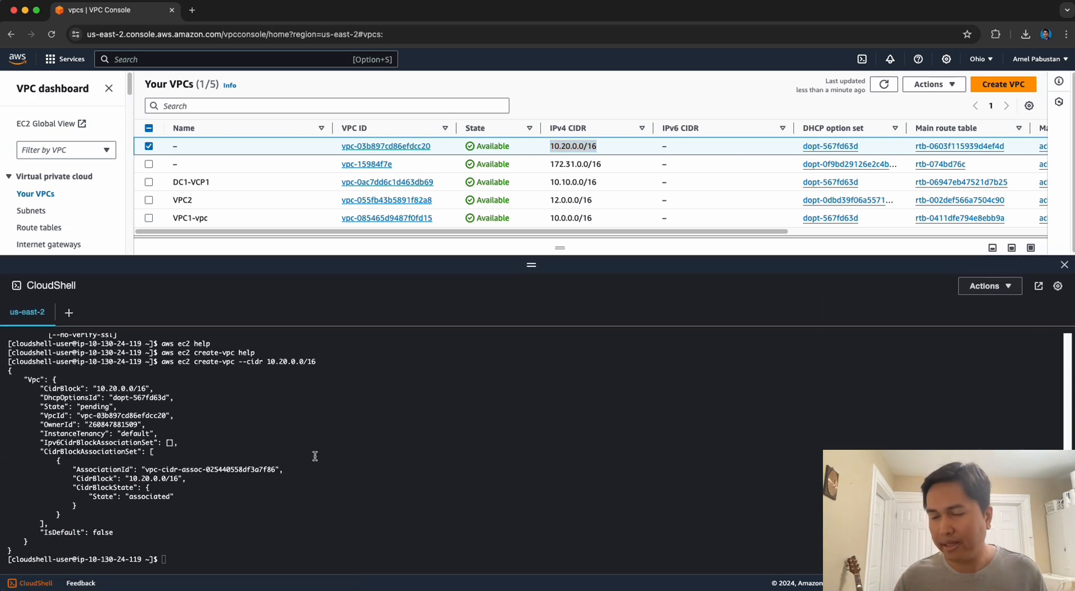
{"action": "left_click", "coordinate": [291, 474]}
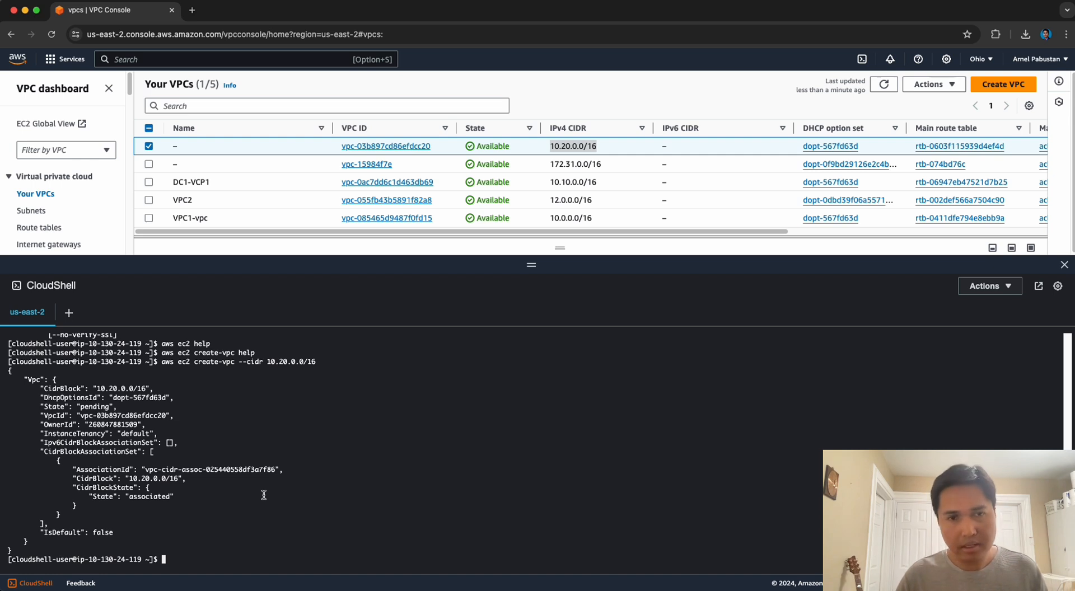
{"action": "type", "text": "aws"}
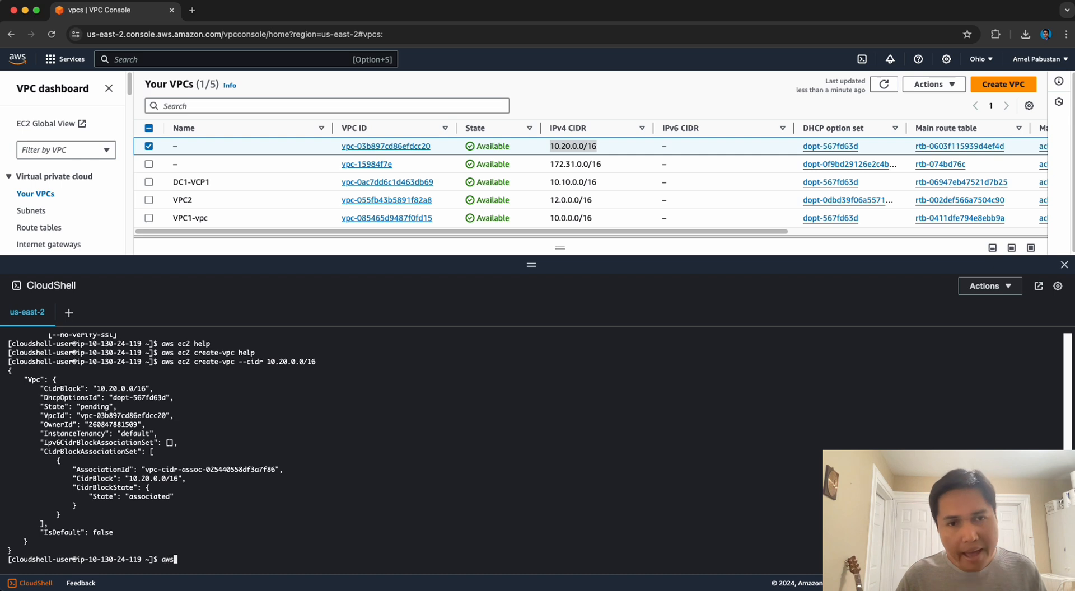
{"action": "type", "text": " ec2"}
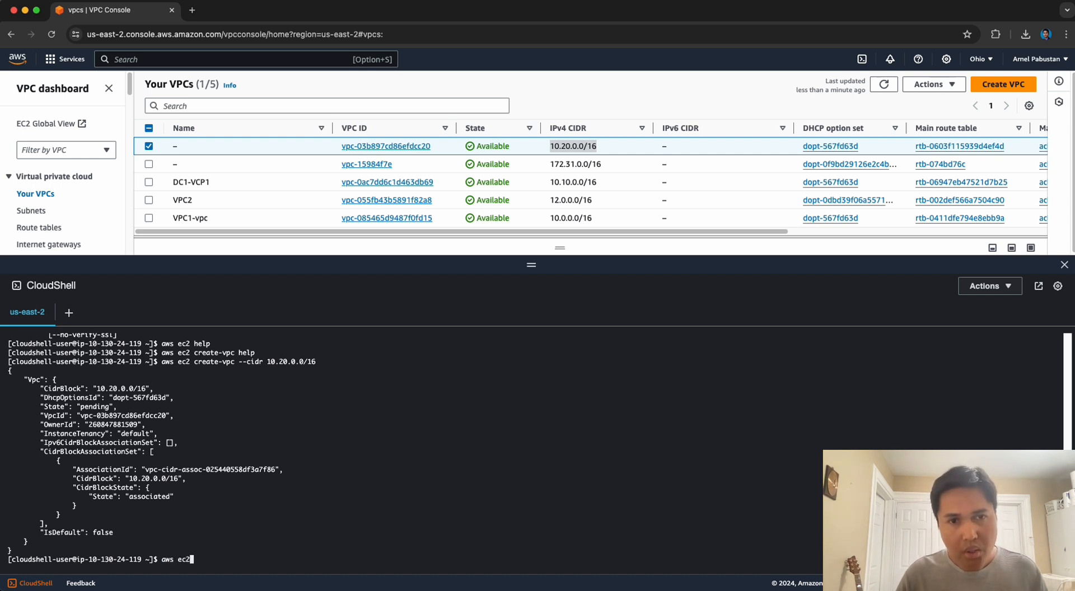
{"action": "type", "text": " create"}
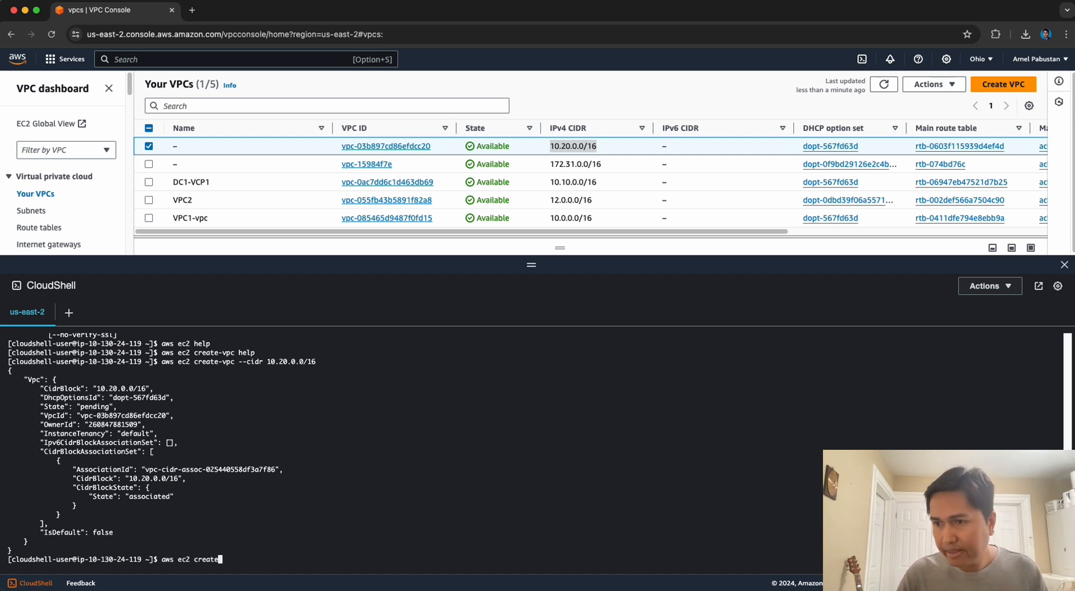
{"action": "type", "text": "-tags"}
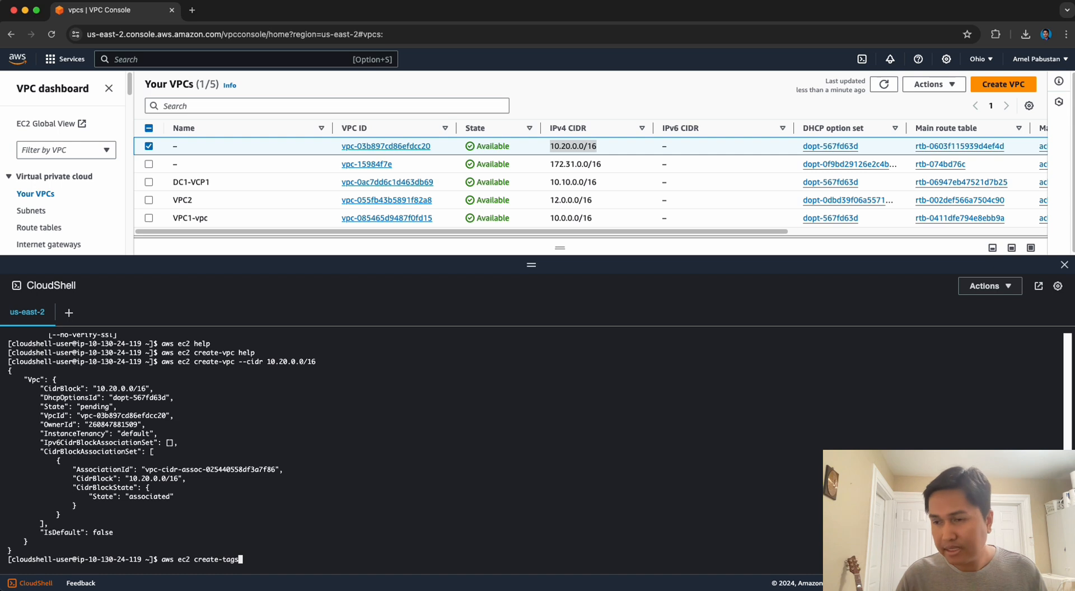
{"action": "type", "text": " --rre"}
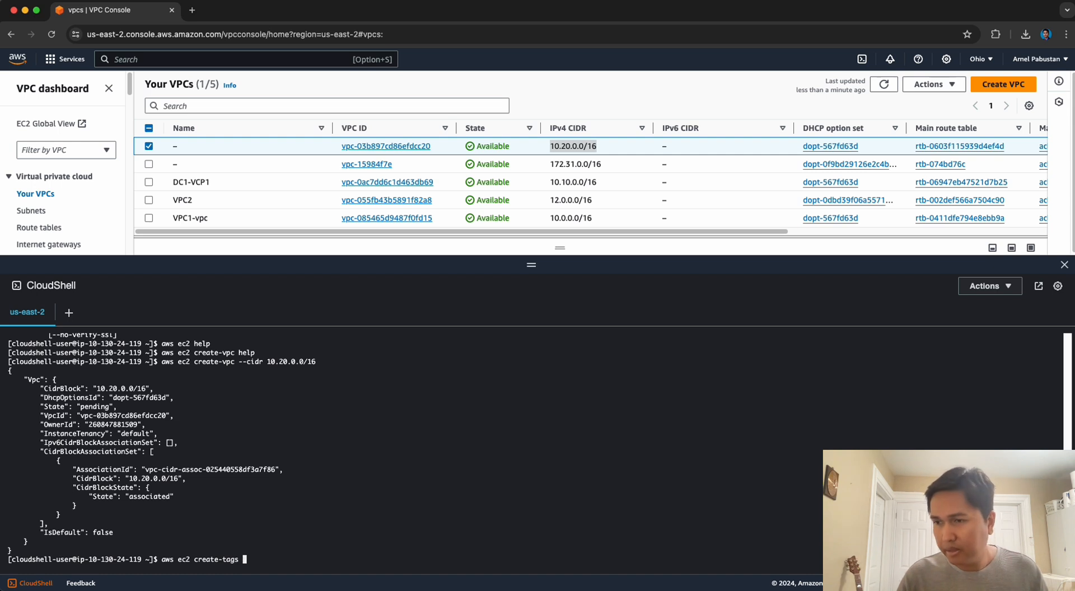
{"action": "key", "text": "BackSpace"}
{"action": "key", "text": "BackSpace"}
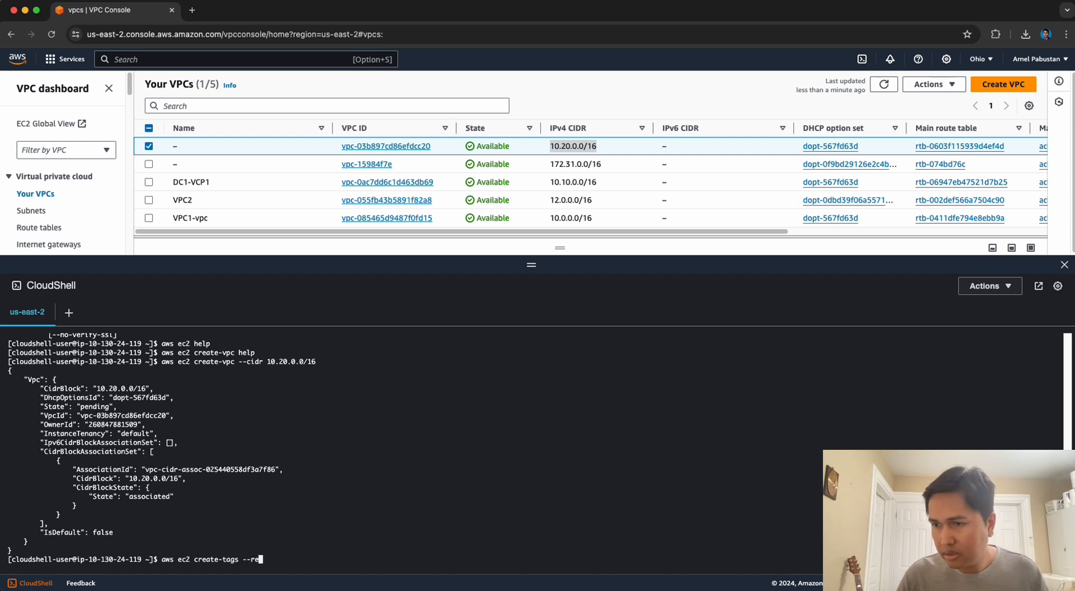
{"action": "type", "text": "esources"}
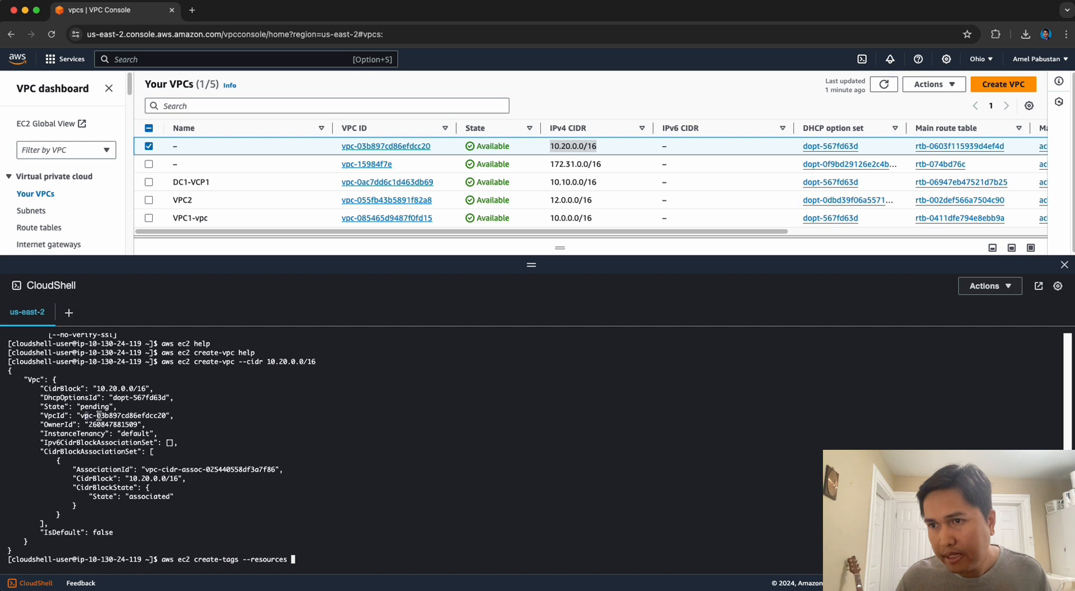
Copy the new VPC's ID from the create-vpc output and paste it as the --resources value
{"action": "left_click_drag", "start_coordinate": [80, 416], "coordinate": [165, 414]}
{"action": "key", "text": "super+c"}
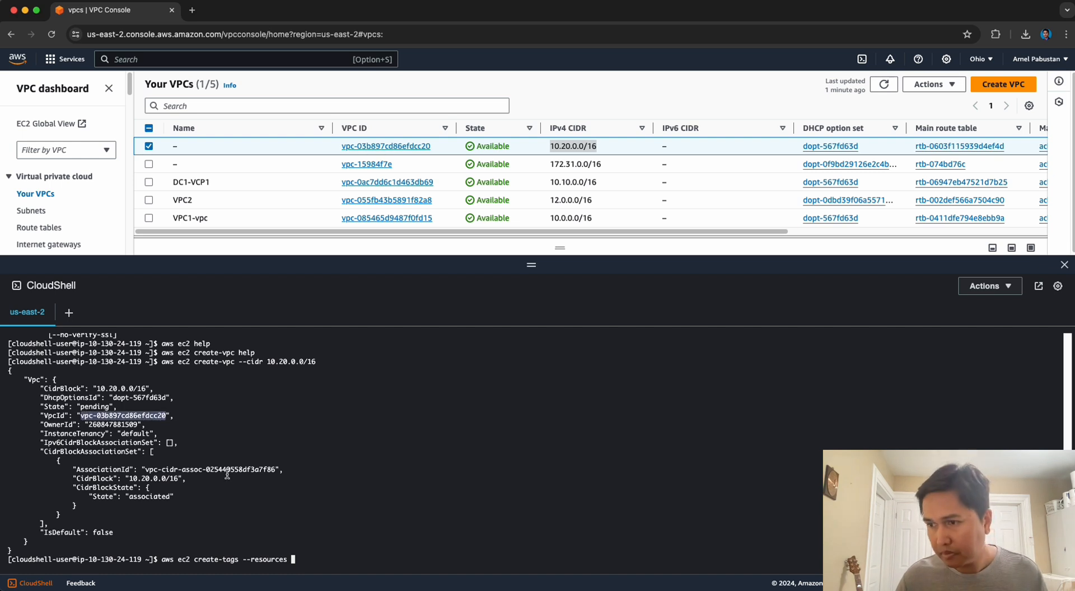
{"action": "right_click", "coordinate": [331, 507]}
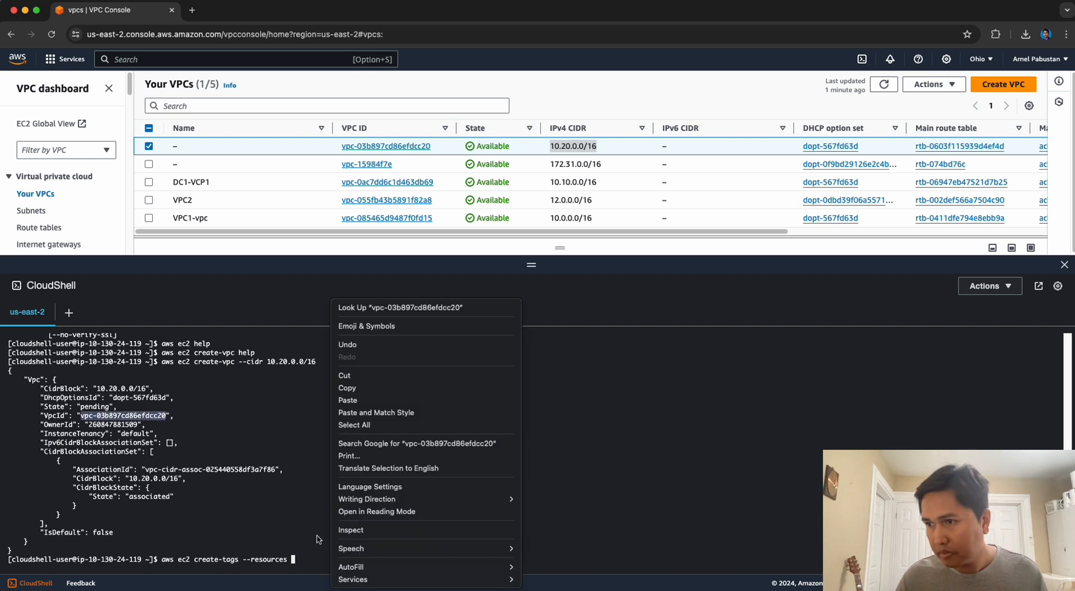
{"action": "left_click", "coordinate": [348, 400]}
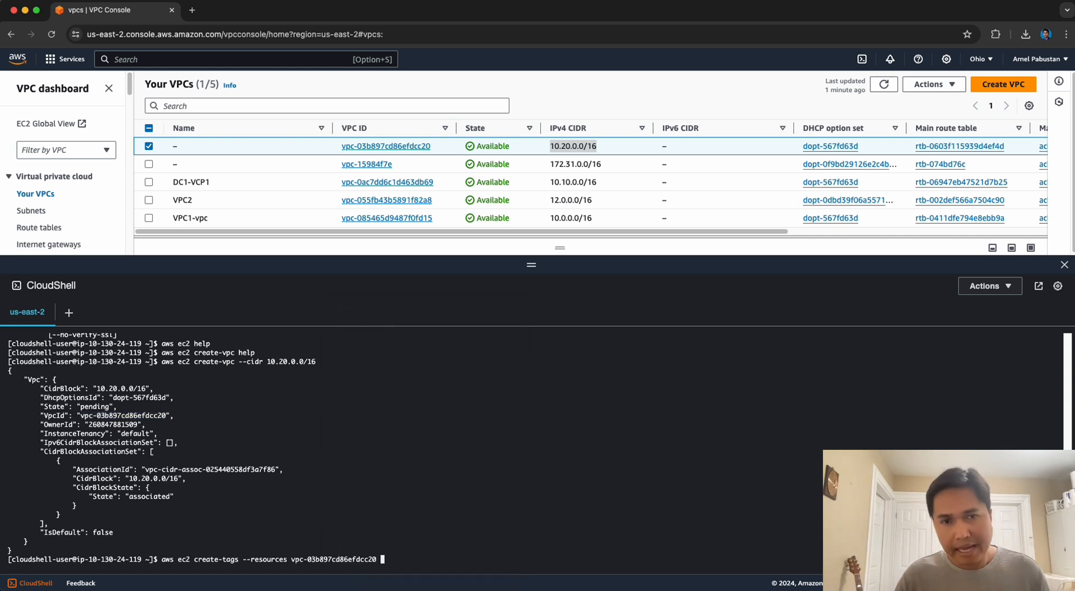
Try to name the VPC by adding --tags Key=Name, Value=DC1-VCP2 to the command and running it
{"action": "type", "text": "--tags"}
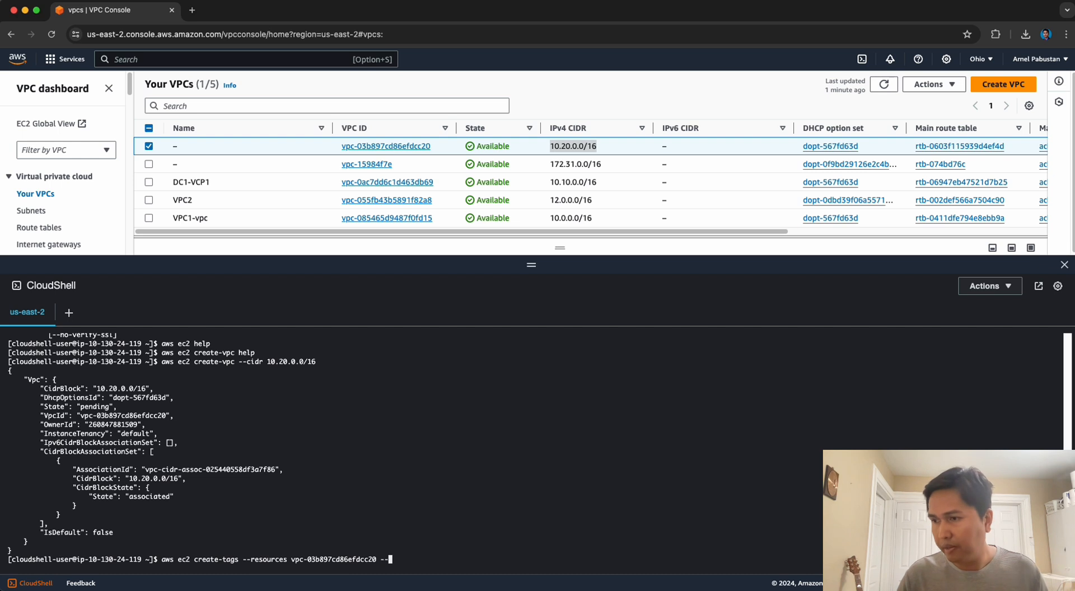
{"action": "type", "text": " Key"}
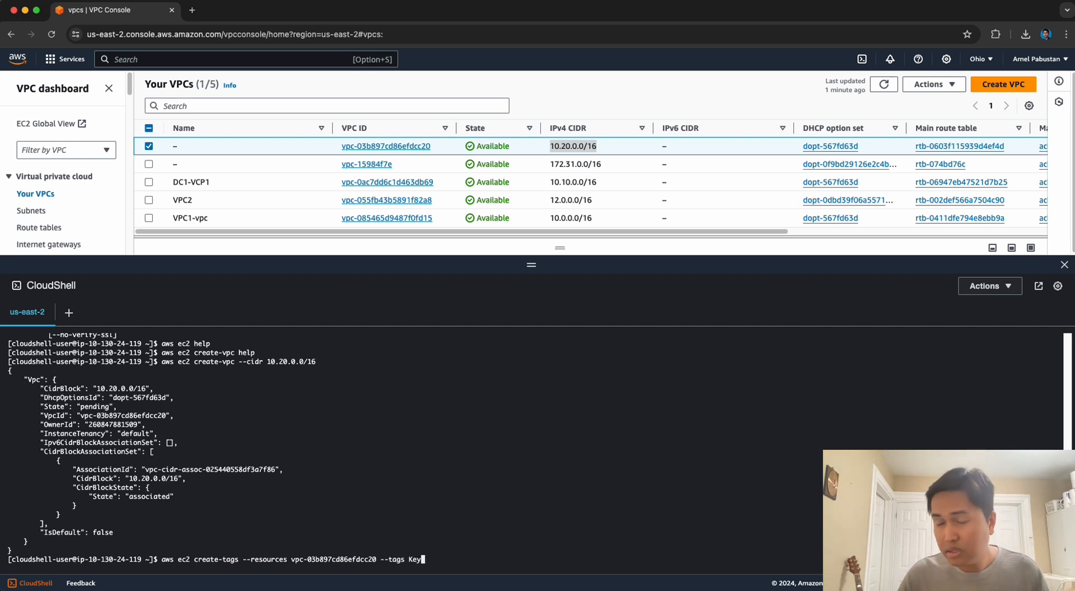
{"action": "type", "text": "=Name,"}
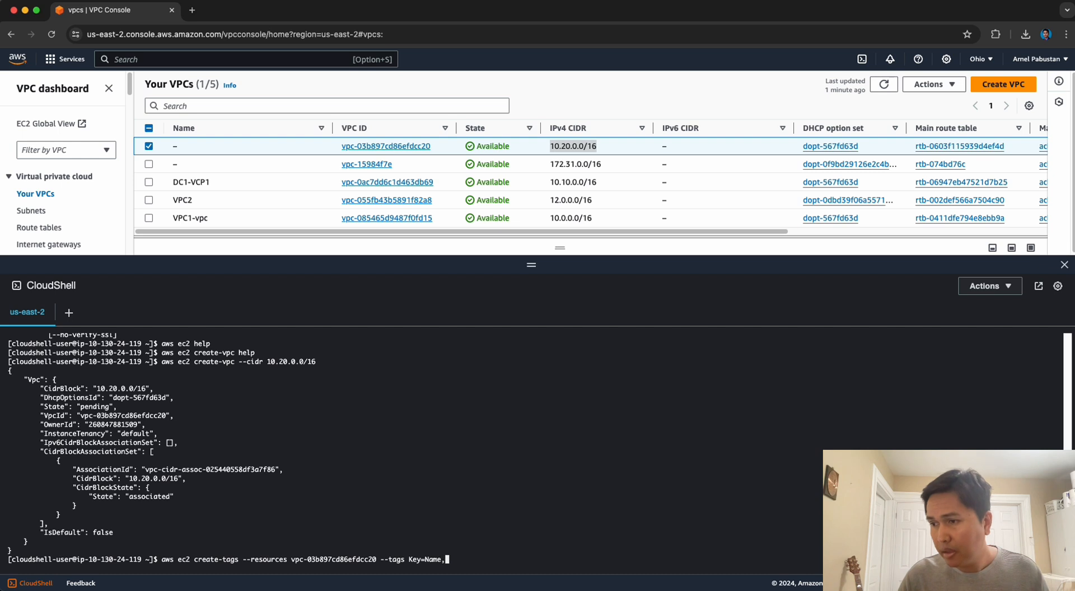
{"action": "type", "text": " Value"}
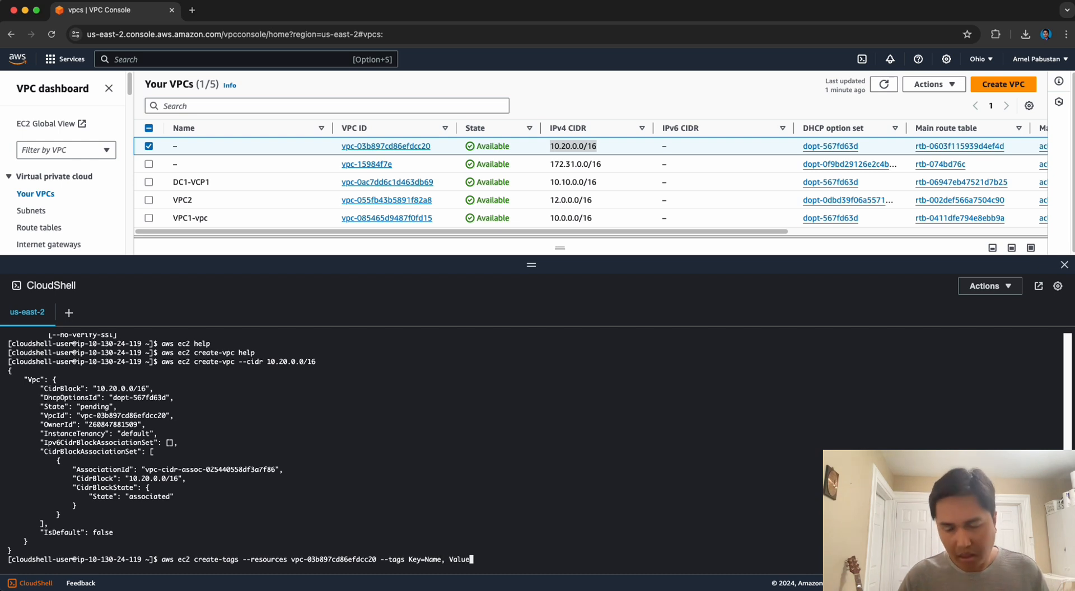
{"action": "type", "text": "=D"}
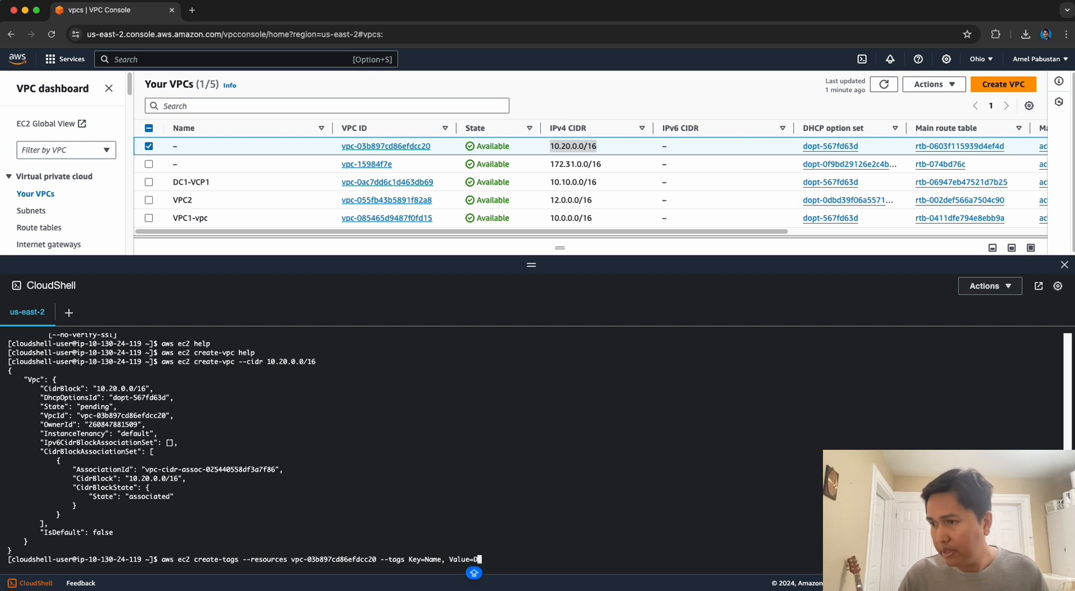
{"action": "type", "text": "C1-VC"}
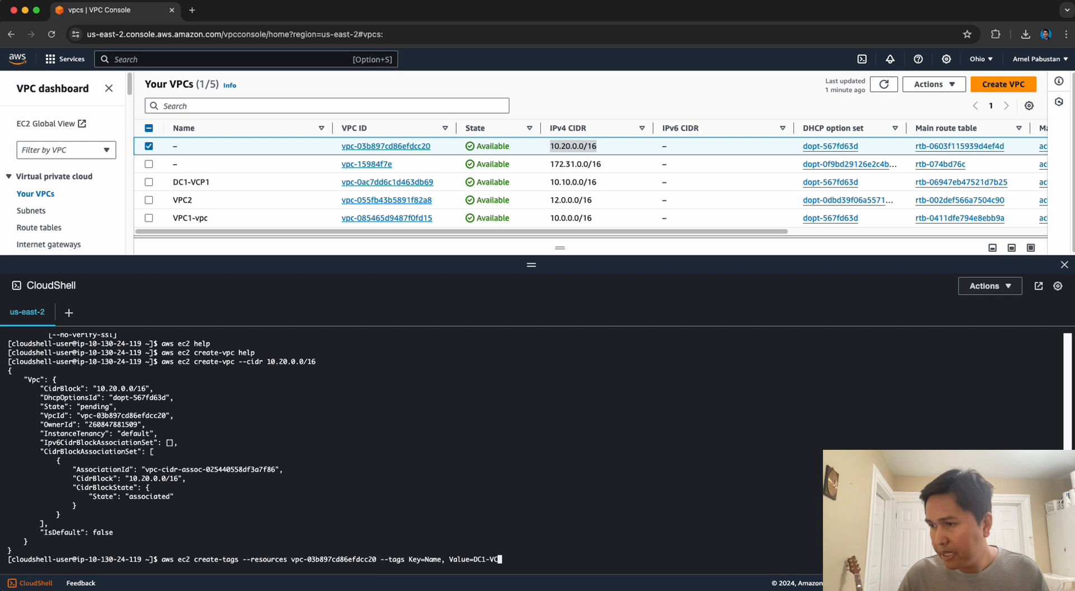
{"action": "type", "text": "P2"}
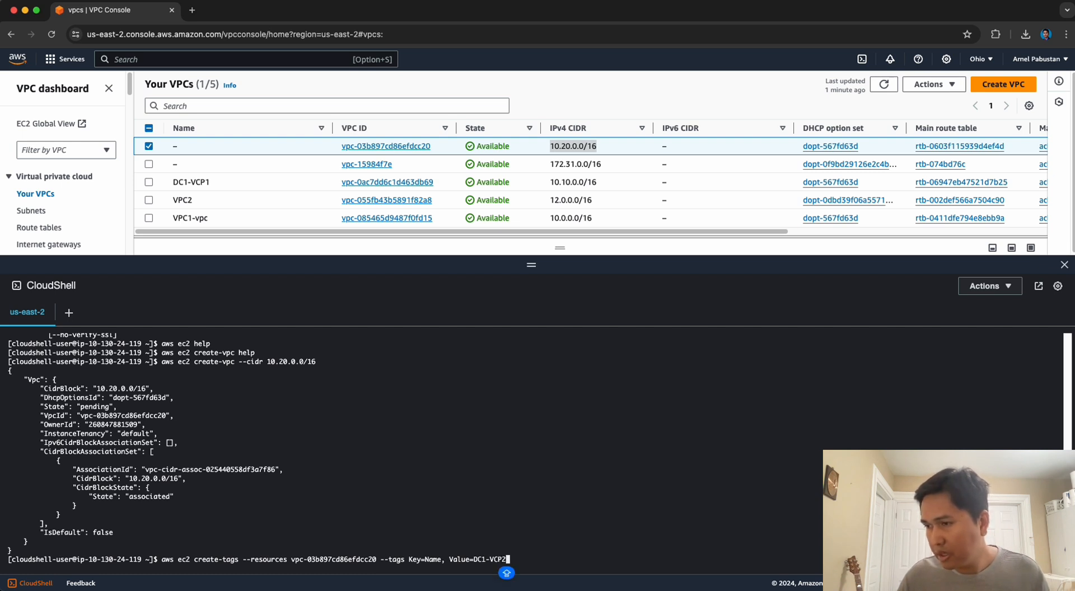
{"action": "key", "text": "Return"}
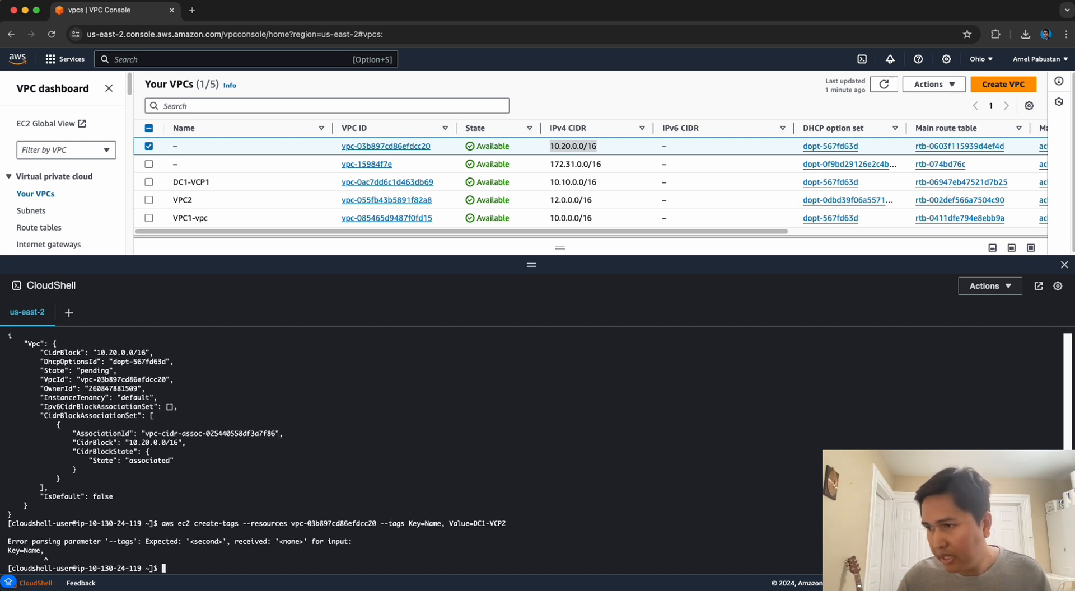
Recall the create-tags command, remove the space after the comma, and rerun it with --tags Key=Name,Value=DC1-VCP2
{"action": "key", "text": "Up"}
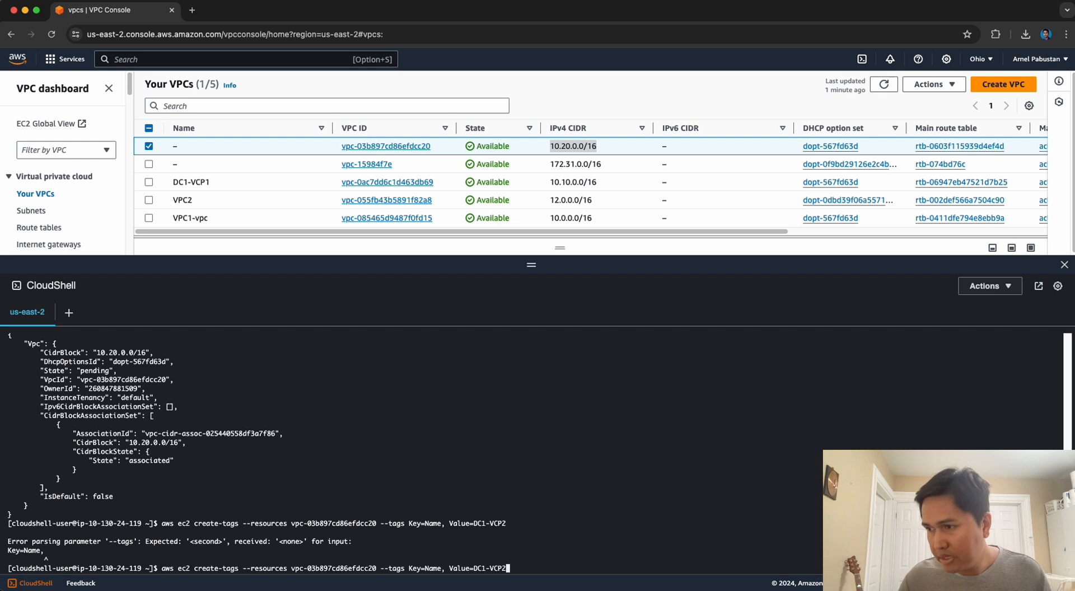
{"action": "key", "text": "Left"}
{"action": "key", "text": "Left"}
{"action": "key", "text": "Left"}
{"action": "key", "text": "Left"}
{"action": "key", "text": "Left"}
{"action": "key", "text": "Left"}
{"action": "key", "text": "Left"}
{"action": "key", "text": "Left"}
{"action": "key", "text": "Left"}
{"action": "key", "text": "Left"}
{"action": "key", "text": "Left"}
{"action": "key", "text": "Left"}
{"action": "key", "text": "Left"}
{"action": "key", "text": "Left"}
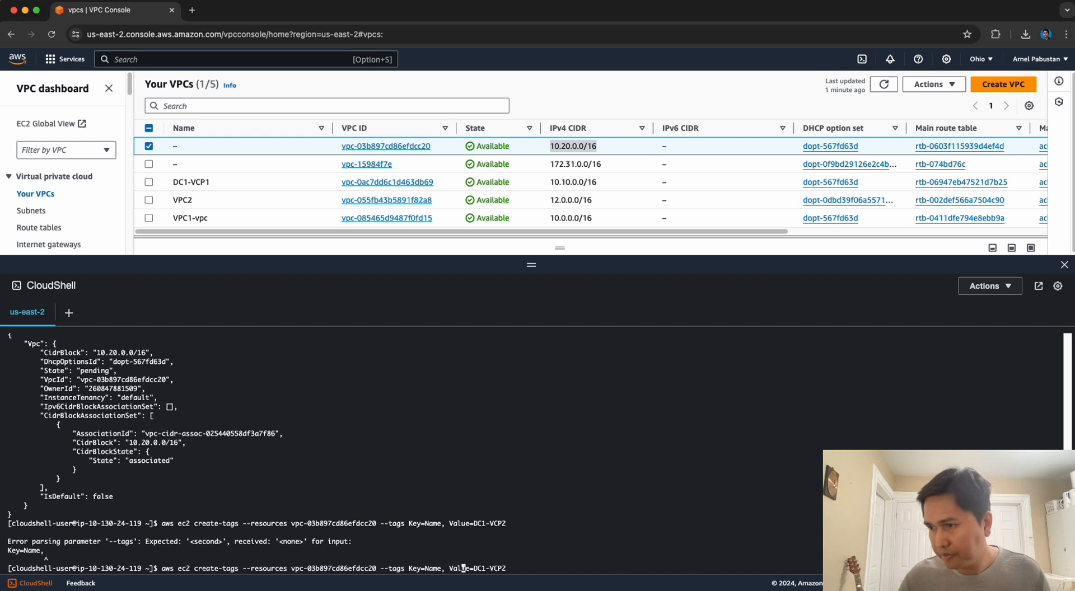
{"action": "key", "text": "BackSpace"}
{"action": "key", "text": "Return"}
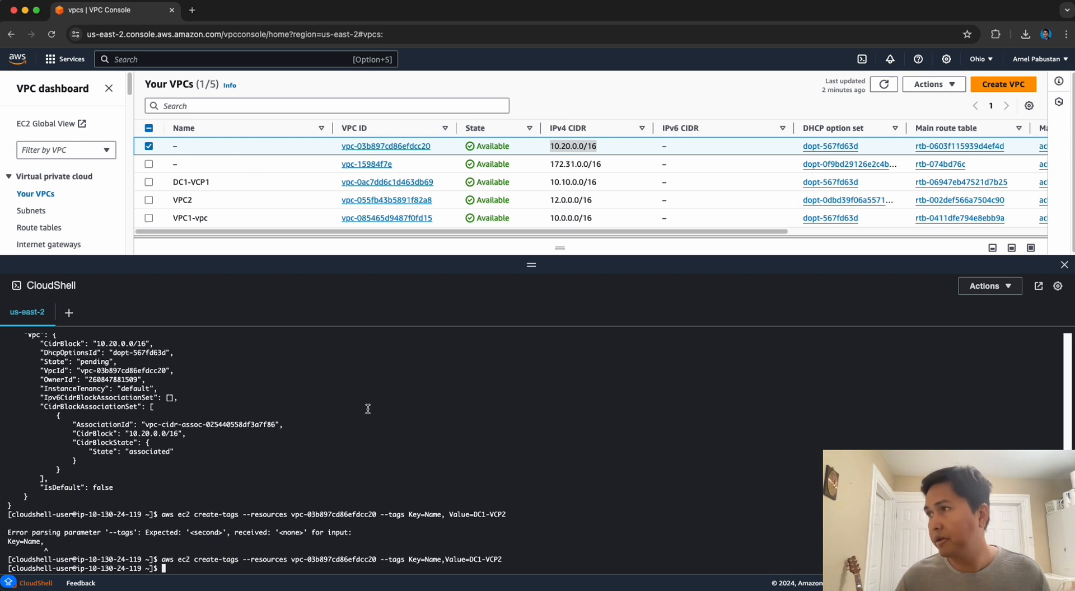
Refresh the Your VPCs list and check the name of the 10.20.0.0/16 VPC
{"action": "left_click", "coordinate": [883, 84]}
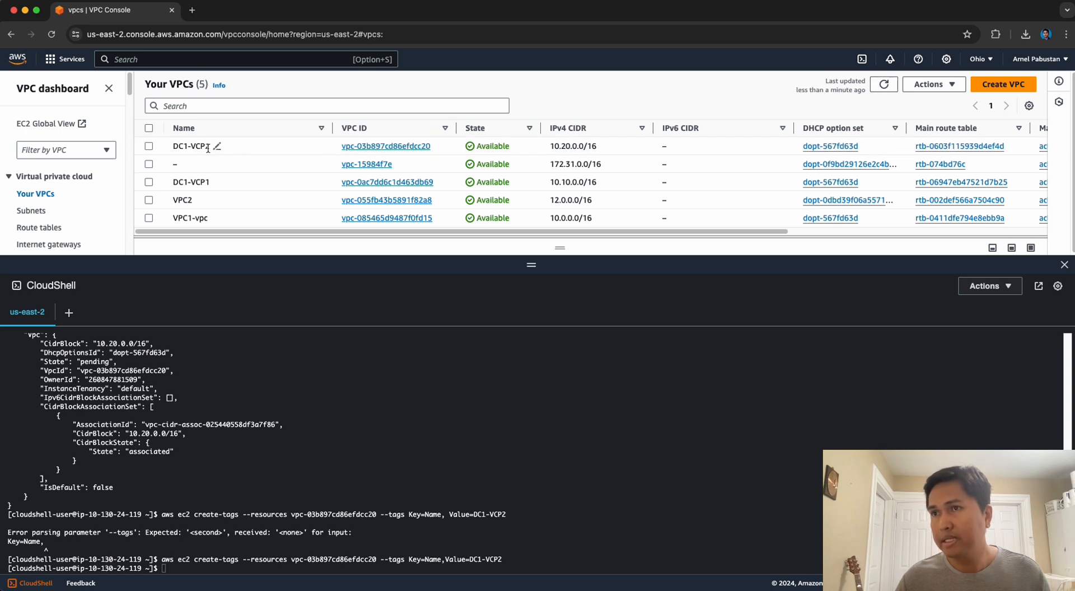
{"action": "left_click_drag", "start_coordinate": [175, 147], "coordinate": [211, 146]}
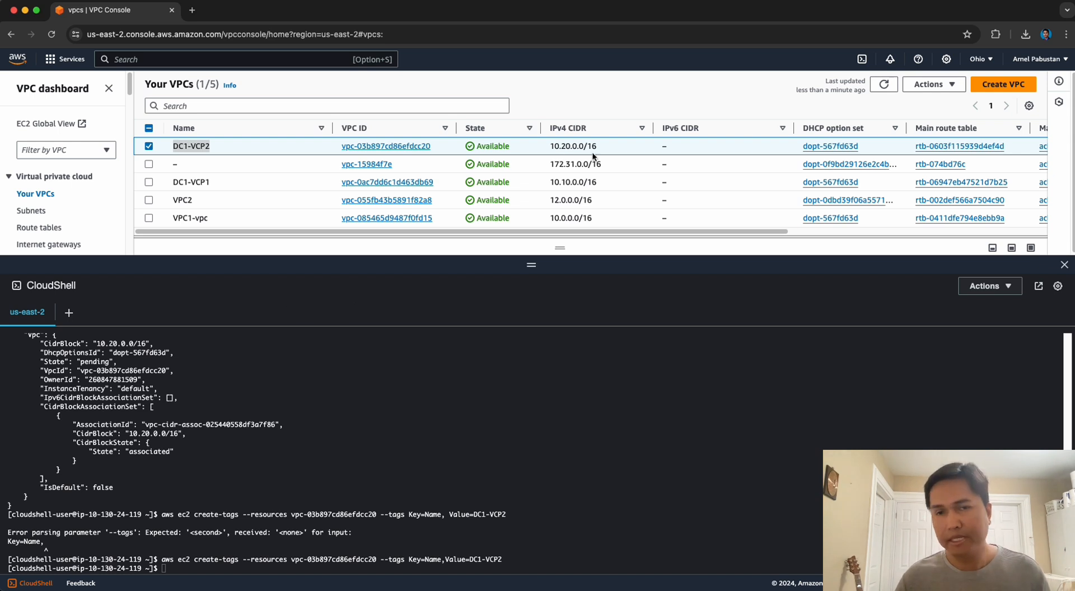
{"action": "left_click", "coordinate": [331, 477]}
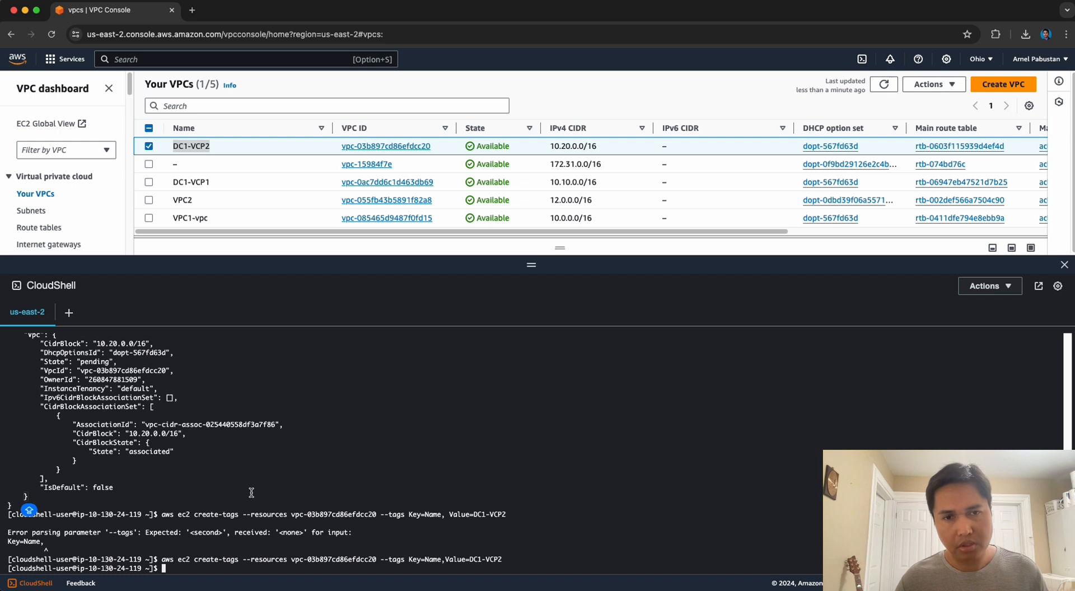
{"action": "key", "text": "Return"}
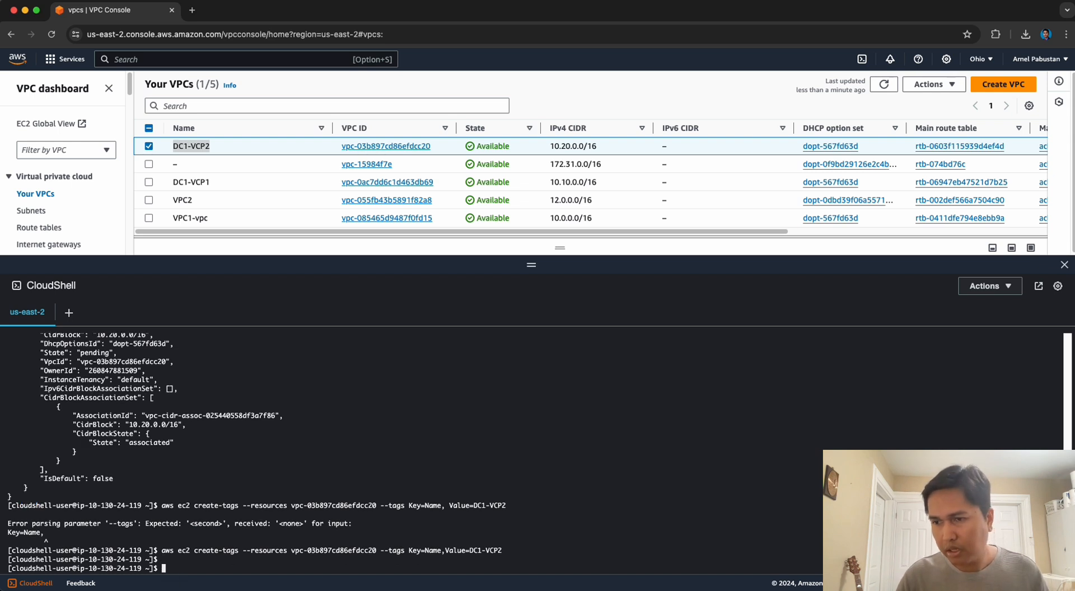
{"action": "type", "text": "aws "}
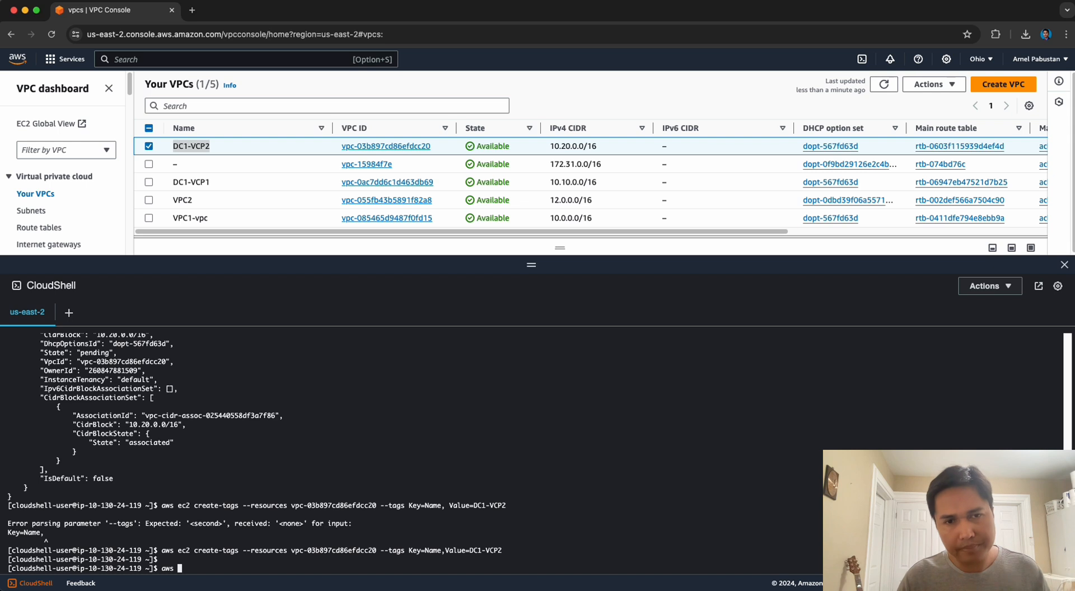
{"action": "type", "text": "ec2"}
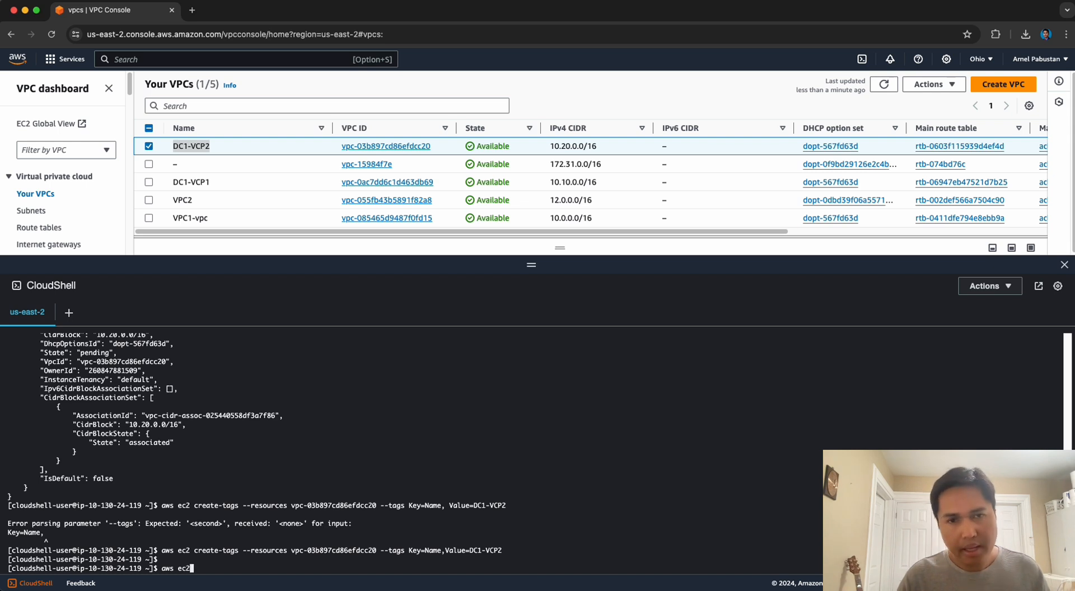
{"action": "type", "text": " desc"}
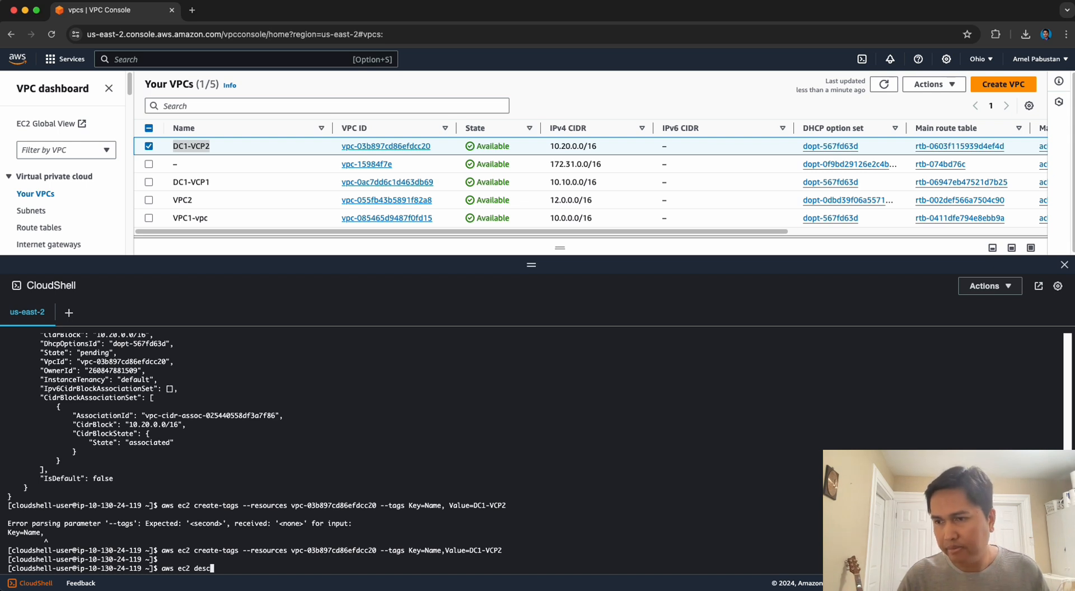
{"action": "type", "text": "ribe-vpcs"}
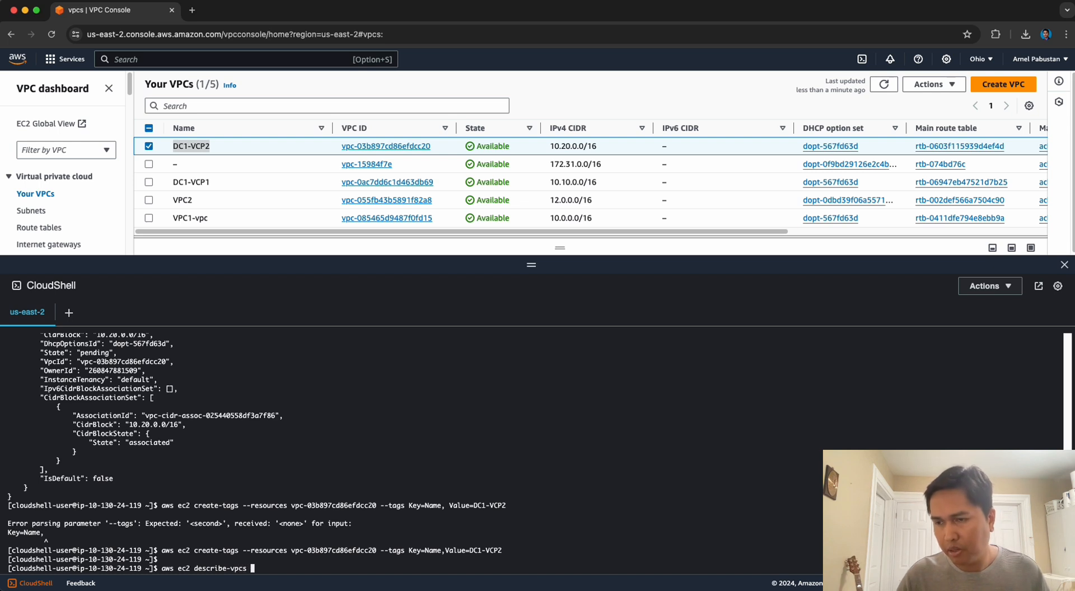
{"action": "key", "text": "BackSpace"}
{"action": "key", "text": "BackSpace"}
{"action": "key", "text": "BackSpace"}
{"action": "key", "text": "BackSpace"}
{"action": "key", "text": "BackSpace"}
{"action": "key", "text": "BackSpace"}
{"action": "key", "text": "BackSpace"}
{"action": "key", "text": "BackSpace"}
{"action": "key", "text": "BackSpace"}
{"action": "key", "text": "BackSpace"}
{"action": "key", "text": "BackSpace"}
{"action": "key", "text": "BackSpace"}
{"action": "key", "text": "BackSpace"}
{"action": "key", "text": "BackSpace"}
{"action": "key", "text": "BackSpace"}
{"action": "key", "text": "BackSpace"}
{"action": "key", "text": "BackSpace"}
{"action": "key", "text": "BackSpace"}
{"action": "key", "text": "BackSpace"}
{"action": "key", "text": "BackSpace"}
{"action": "key", "text": "BackSpace"}
{"action": "key", "text": "BackSpace"}
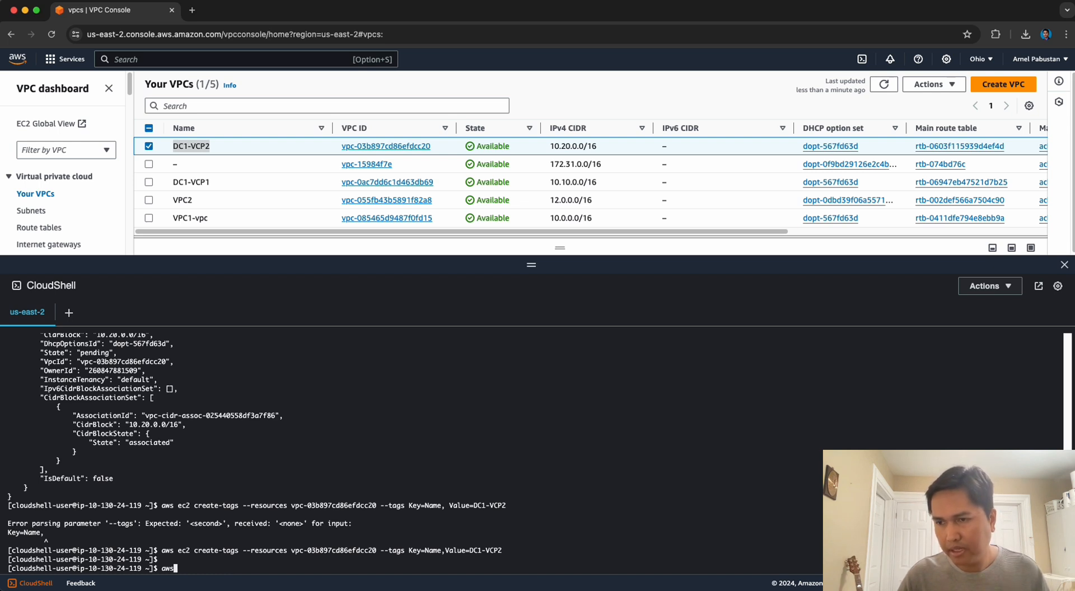
Clear the terminal, list the VPCs with aws ec2 describe-vpcs, and review the output
{"action": "type", "text": "clear"}
{"action": "key", "text": "Return"}
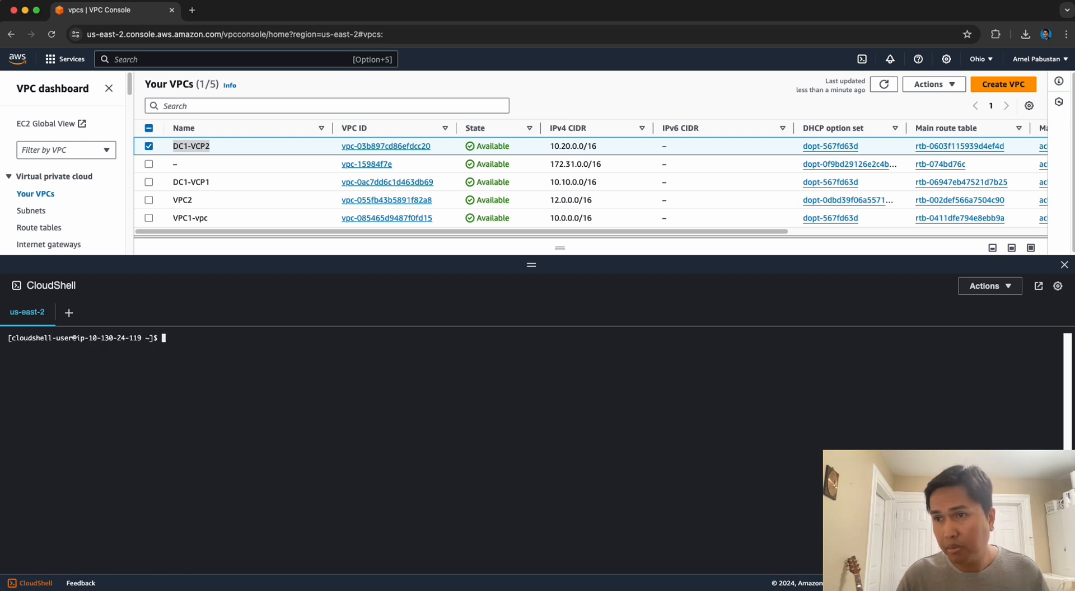
{"action": "type", "text": "aws "}
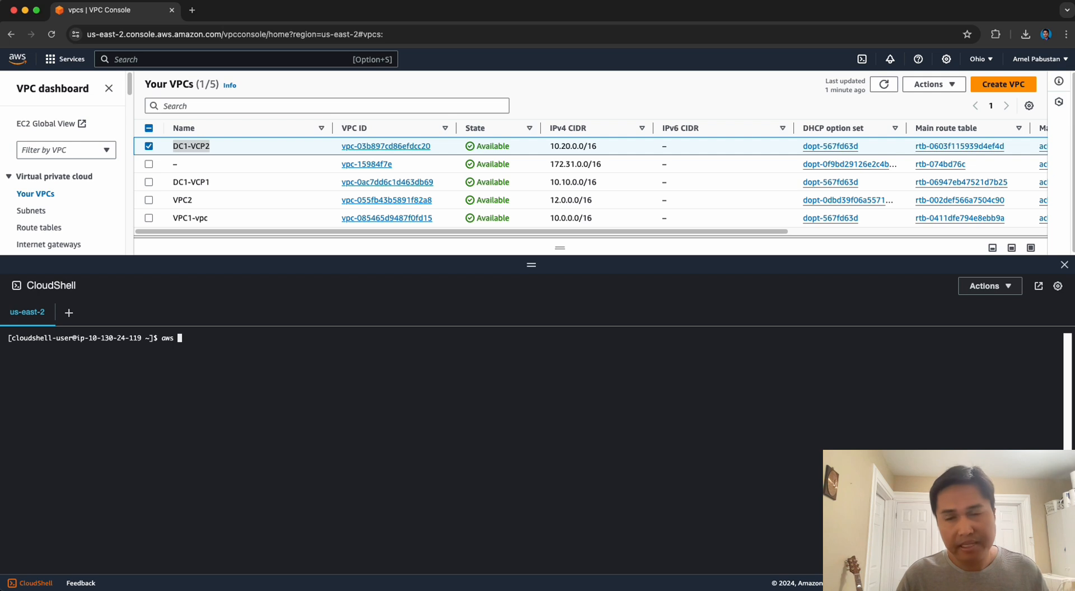
{"action": "type", "text": "ec2"}
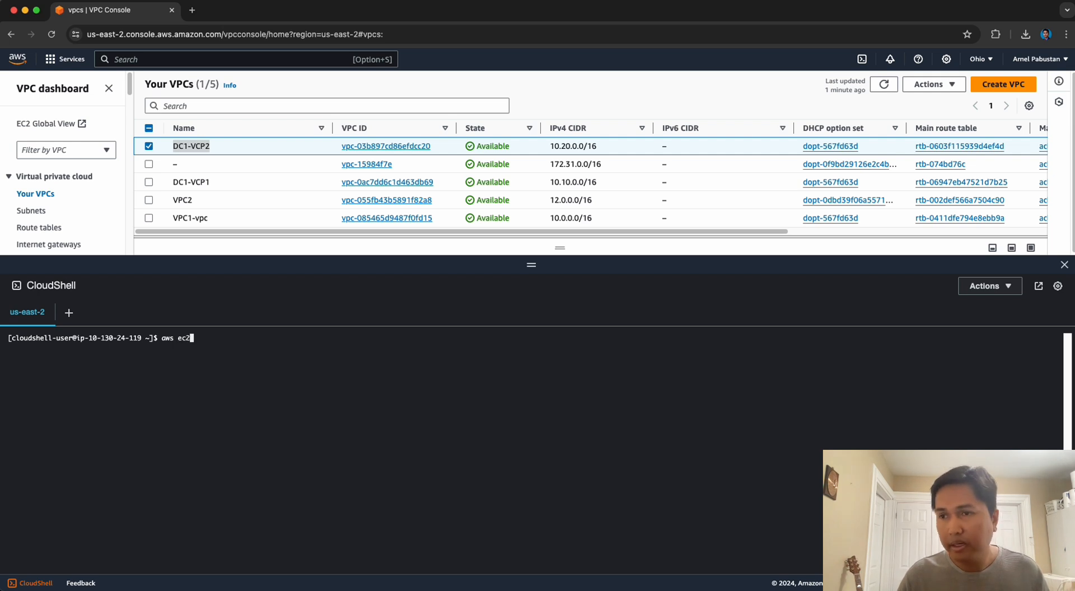
{"action": "type", "text": " describe-"}
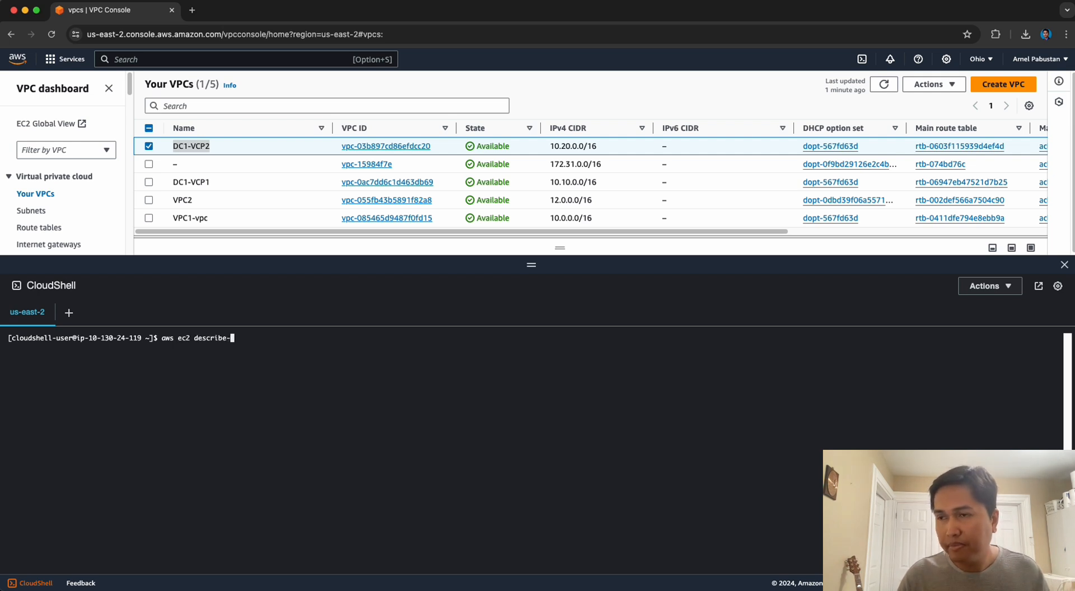
{"action": "type", "text": "v"}
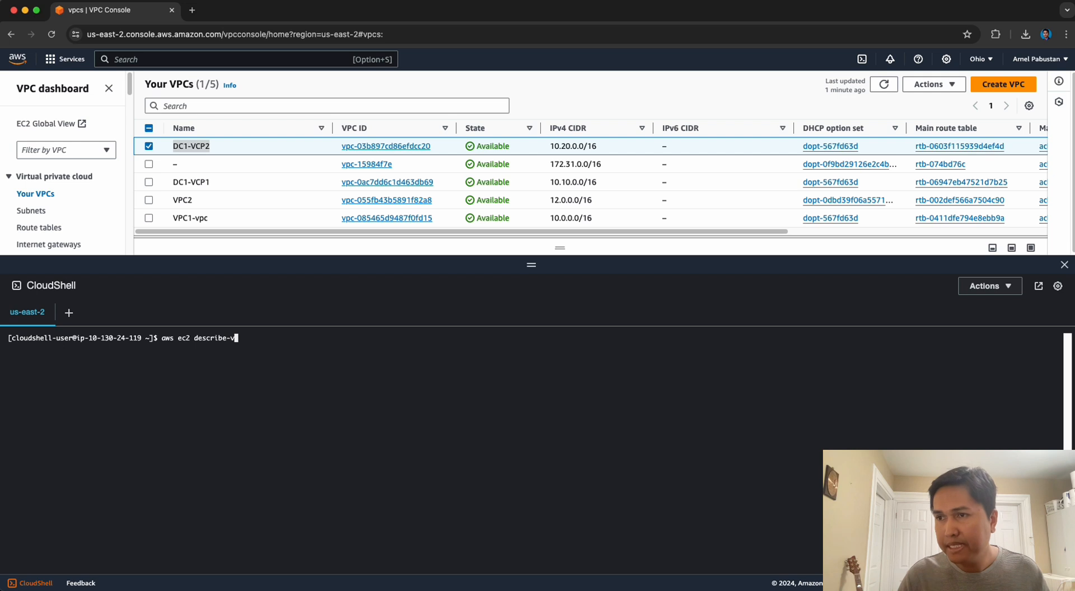
{"action": "type", "text": "pcs"}
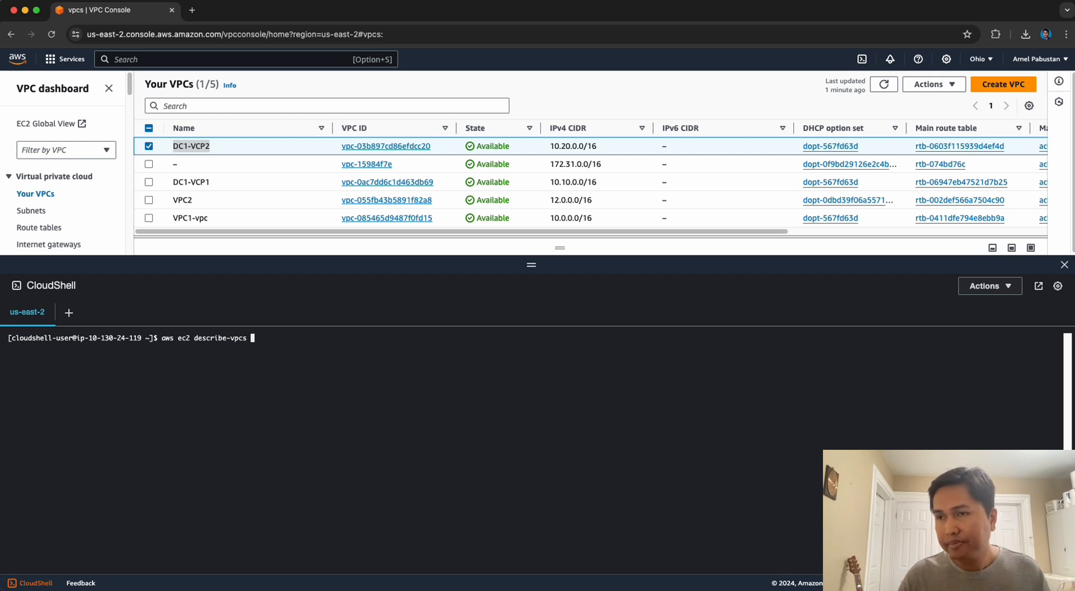
{"action": "key", "text": "Return"}
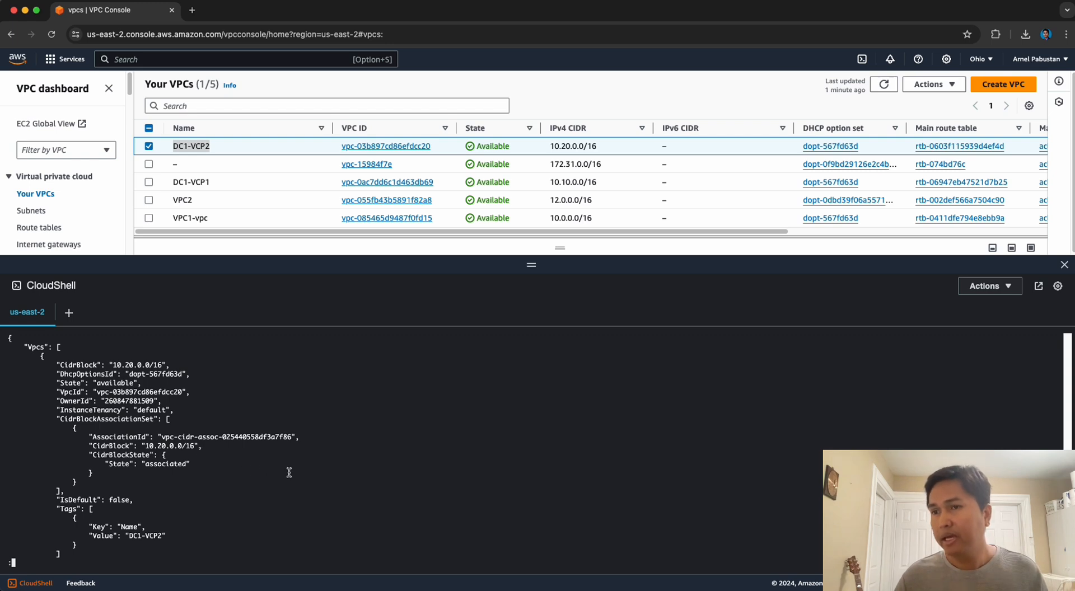
{"action": "scroll", "coordinate": [273, 460], "scroll_direction": "up", "scroll_amount": 5}
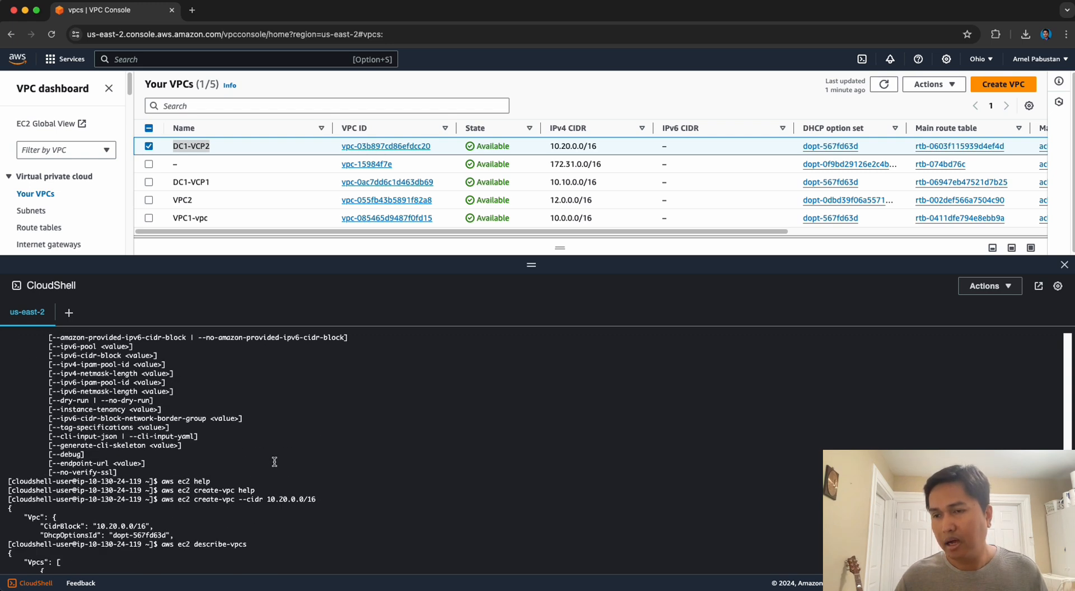
{"action": "scroll", "coordinate": [274, 462], "scroll_direction": "down", "scroll_amount": 5}
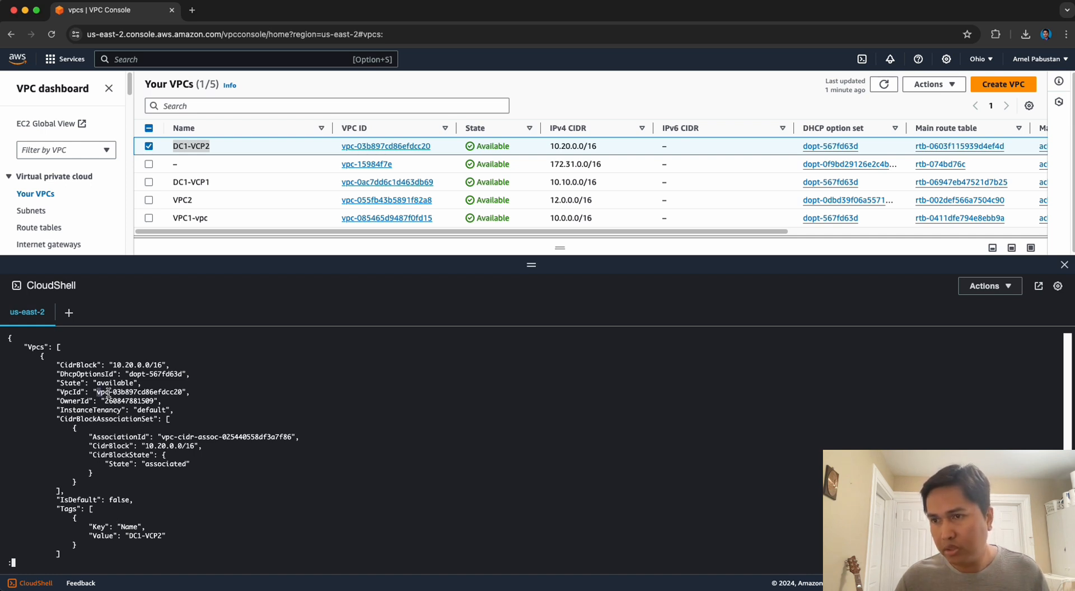
Copy the VpcId of the 10.20.0.0/16 VPC from the describe-vpcs output and quit the output pager
{"action": "left_click_drag", "start_coordinate": [97, 393], "coordinate": [183, 394]}
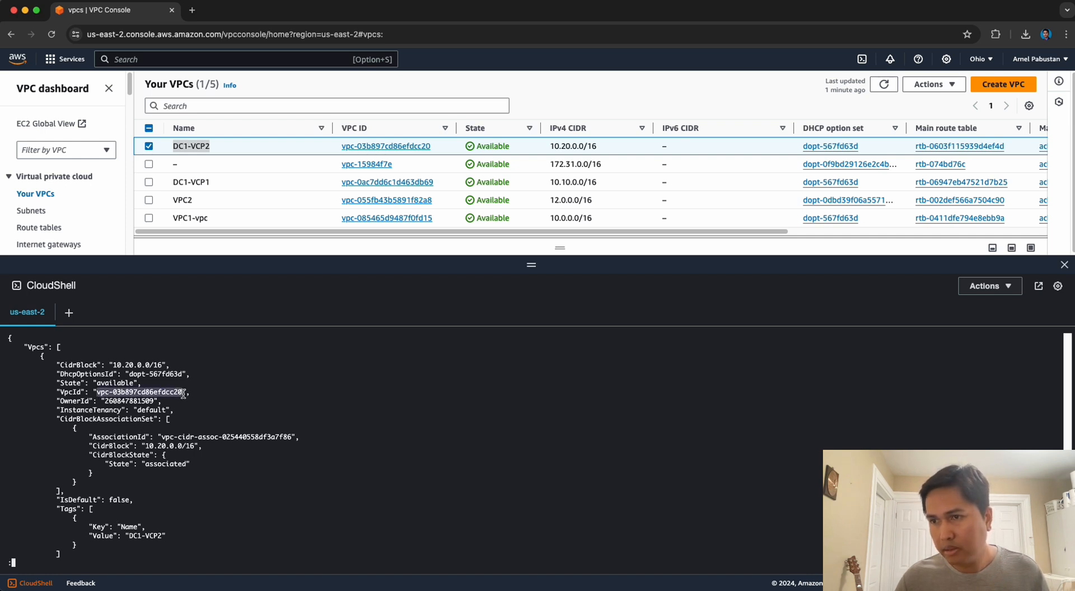
{"action": "right_click", "coordinate": [148, 394]}
{"action": "left_click", "coordinate": [162, 388]}
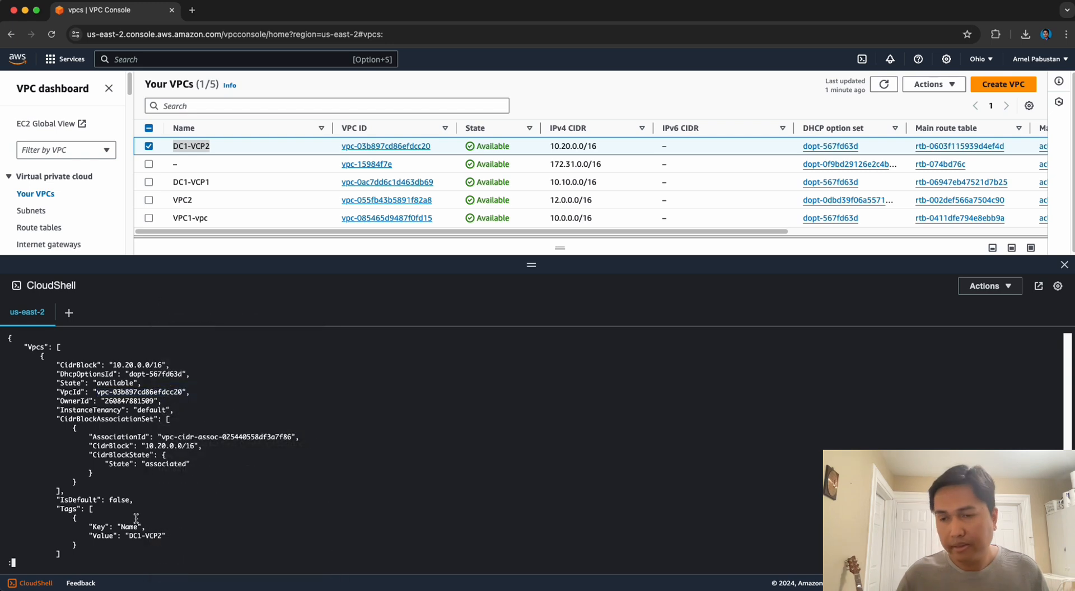
{"action": "left_click", "coordinate": [137, 518]}
{"action": "key", "text": "q"}
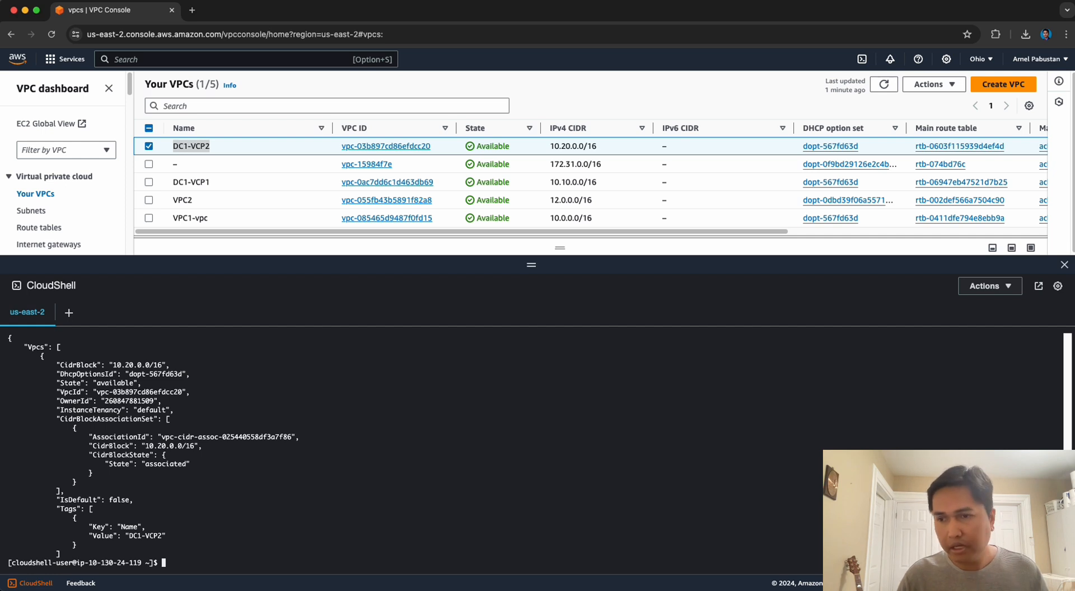
{"action": "type", "text": "aws"}
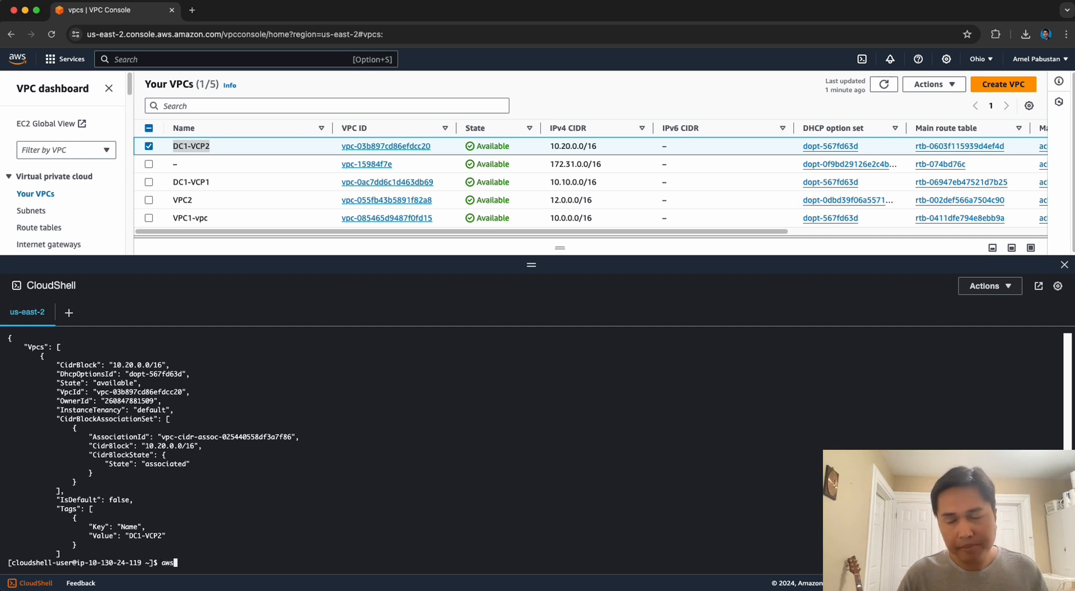
{"action": "type", "text": " ec2"}
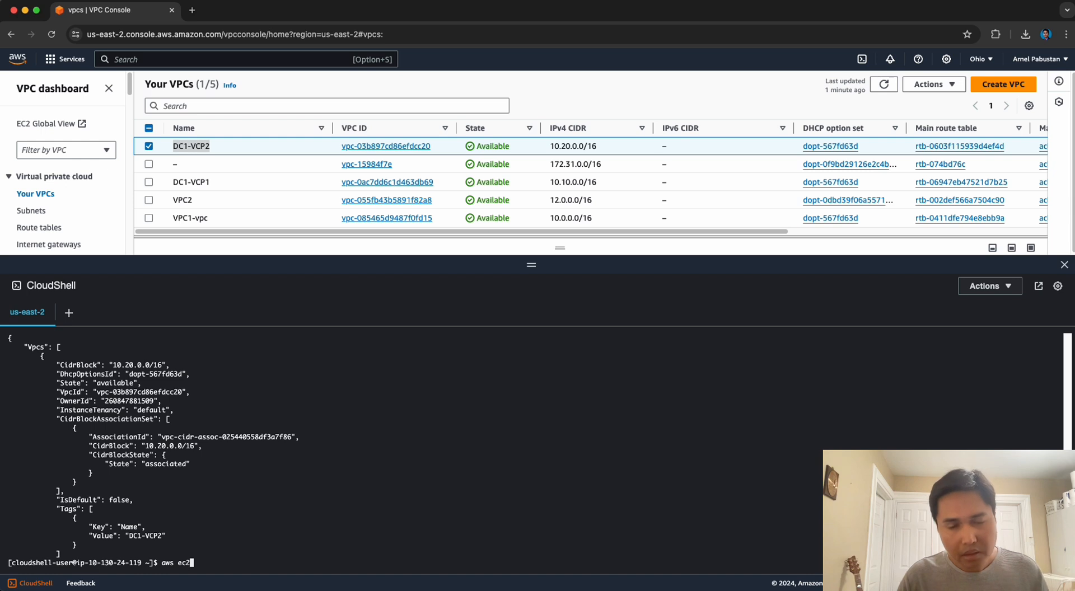
{"action": "type", "text": " create"}
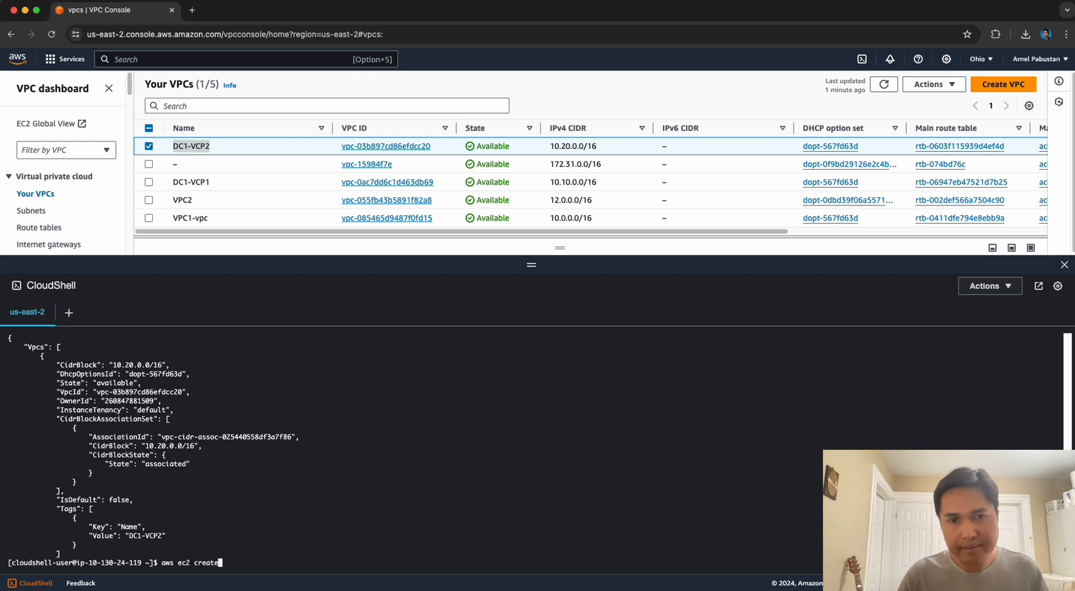
{"action": "type", "text": "-subnet"}
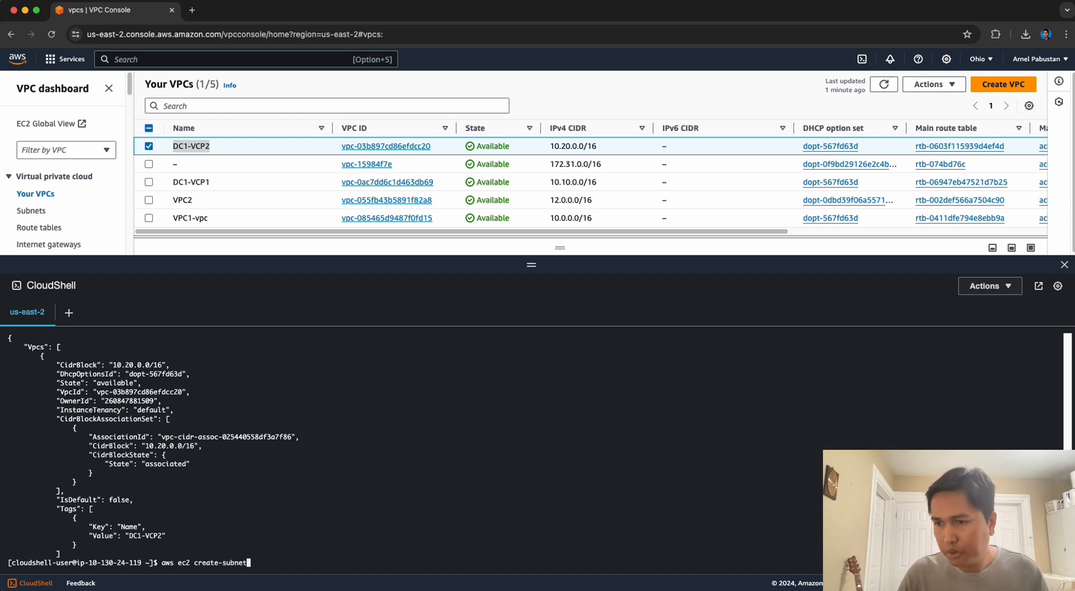
{"action": "key", "text": "BackSpace"}
{"action": "key", "text": "BackSpace"}
{"action": "key", "text": "BackSpace"}
{"action": "key", "text": "BackSpace"}
{"action": "key", "text": "BackSpace"}
{"action": "key", "text": "BackSpace"}
{"action": "key", "text": "BackSpace"}
{"action": "key", "text": "BackSpace"}
{"action": "key", "text": "BackSpace"}
{"action": "key", "text": "BackSpace"}
{"action": "key", "text": "BackSpace"}
{"action": "key", "text": "BackSpace"}
{"action": "key", "text": "BackSpace"}
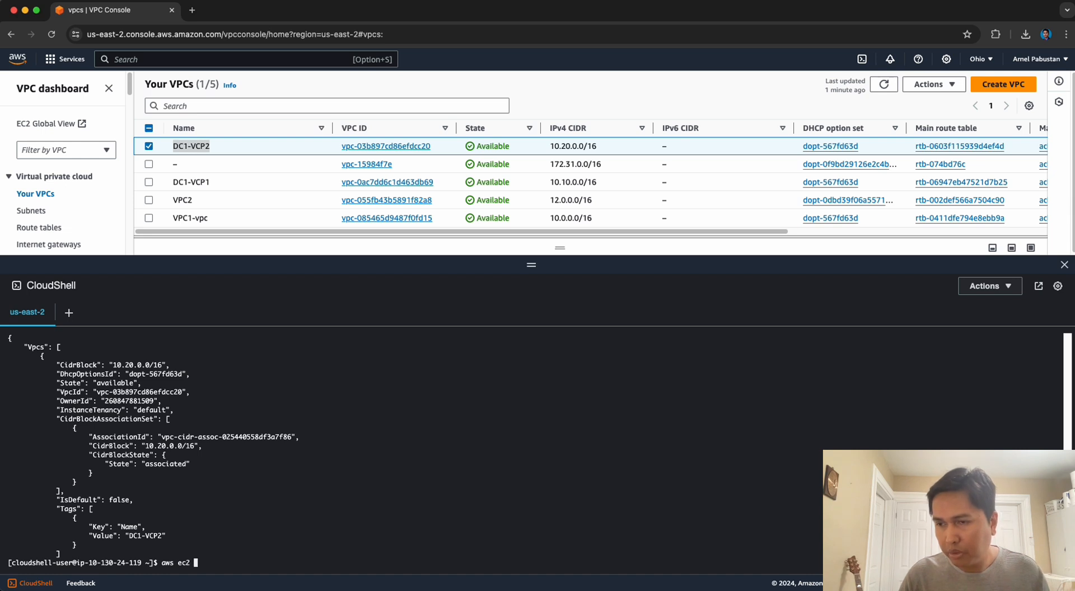
Open the aws ec2 help, look up the create-subnet command in the list of available commands, and exit the help
{"action": "type", "text": "help"}
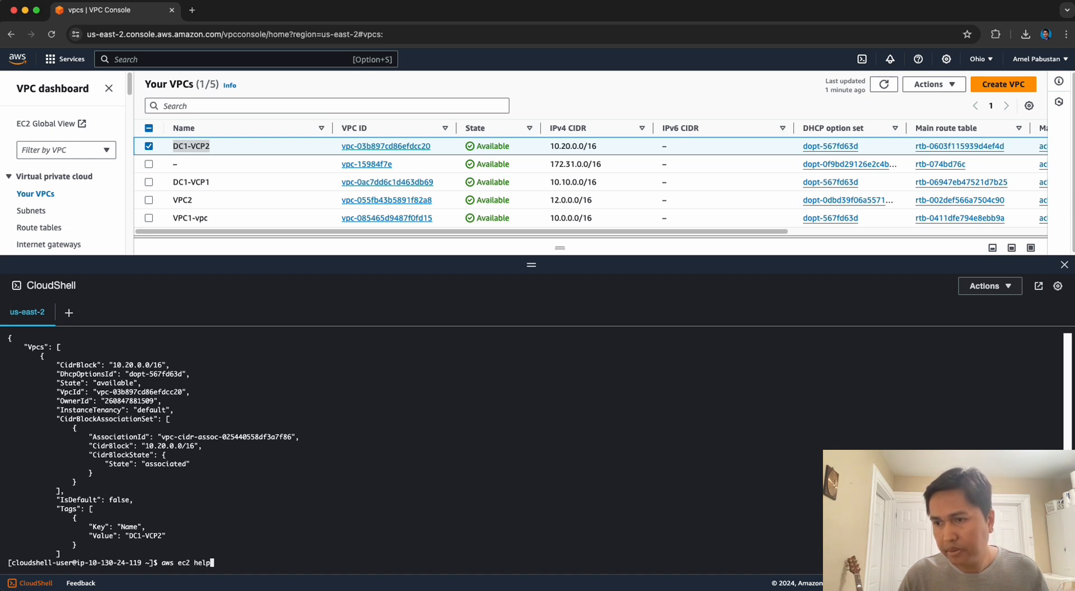
{"action": "key", "text": "Return"}
{"action": "key", "text": "space"}
{"action": "key", "text": "space"}
{"action": "key", "text": "space"}
{"action": "key", "text": "space"}
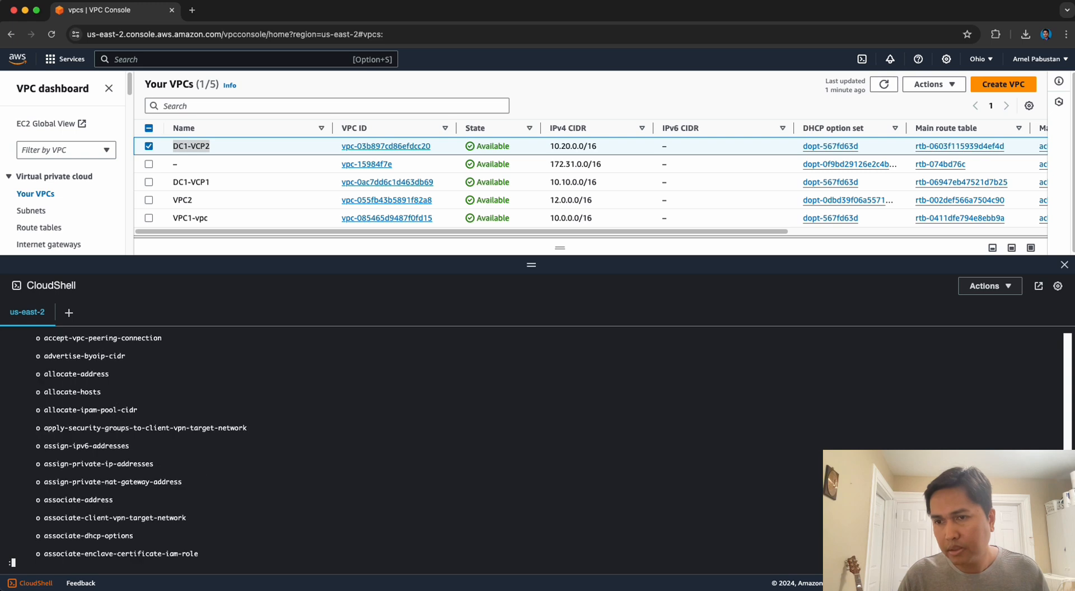
{"action": "key", "text": "space"}
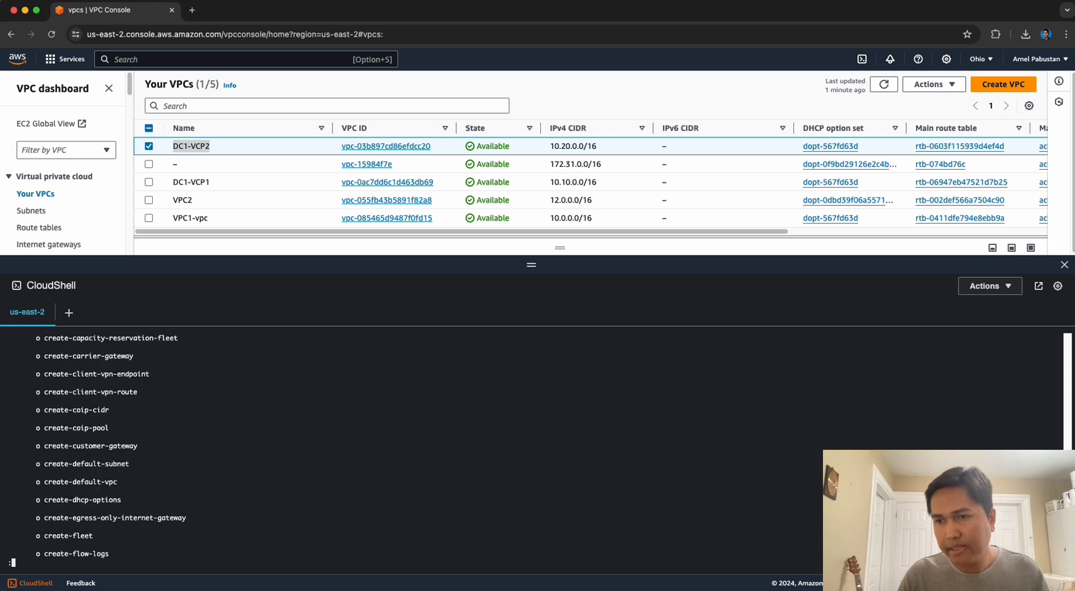
{"action": "key", "text": "space"}
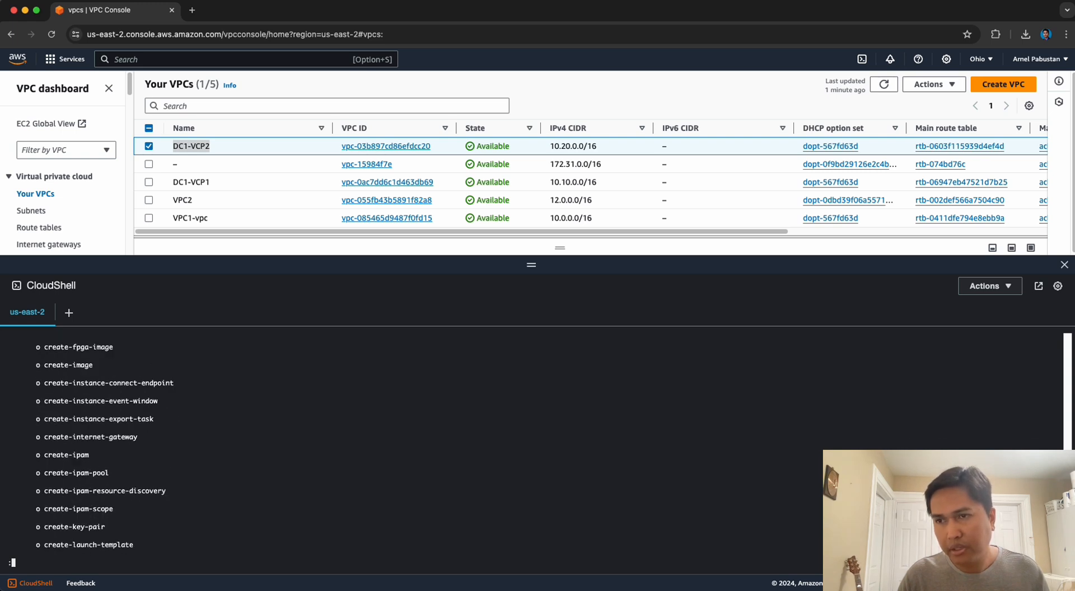
{"action": "key", "text": "space"}
{"action": "key", "text": "space"}
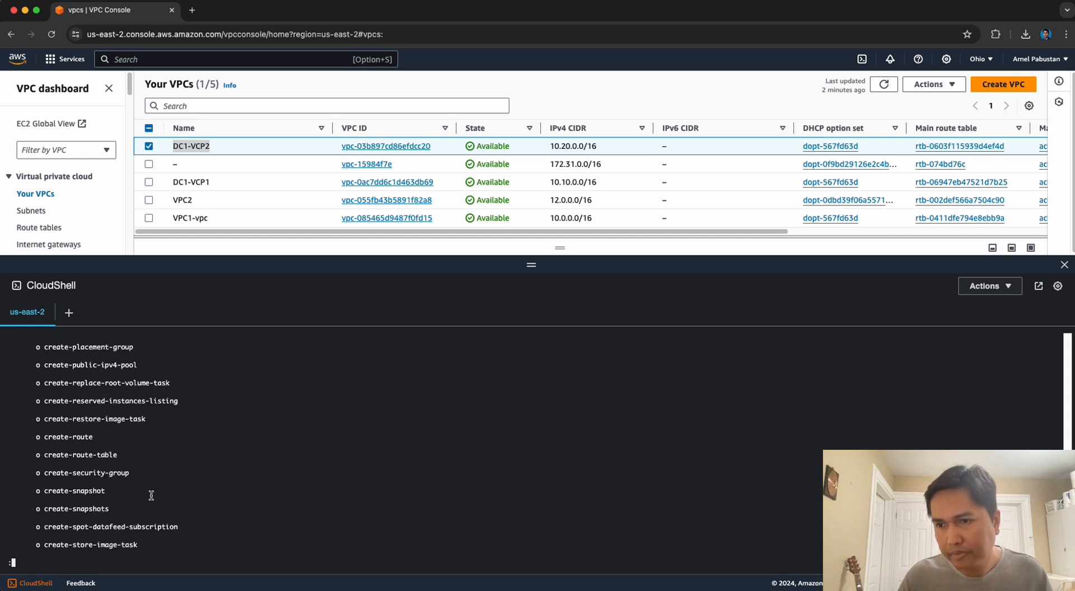
{"action": "key", "text": "space"}
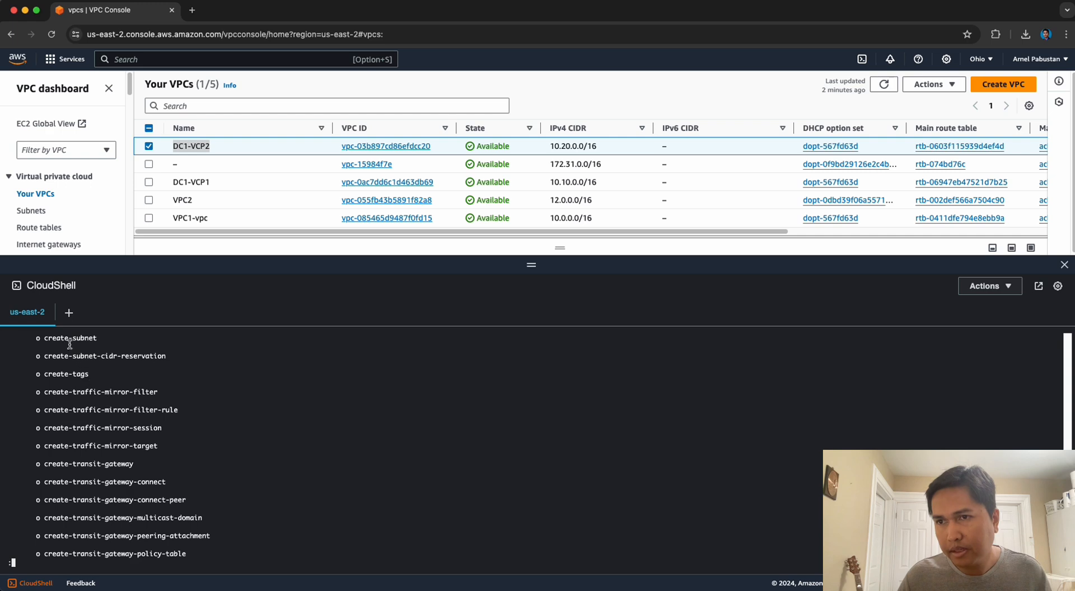
{"action": "key", "text": "q"}
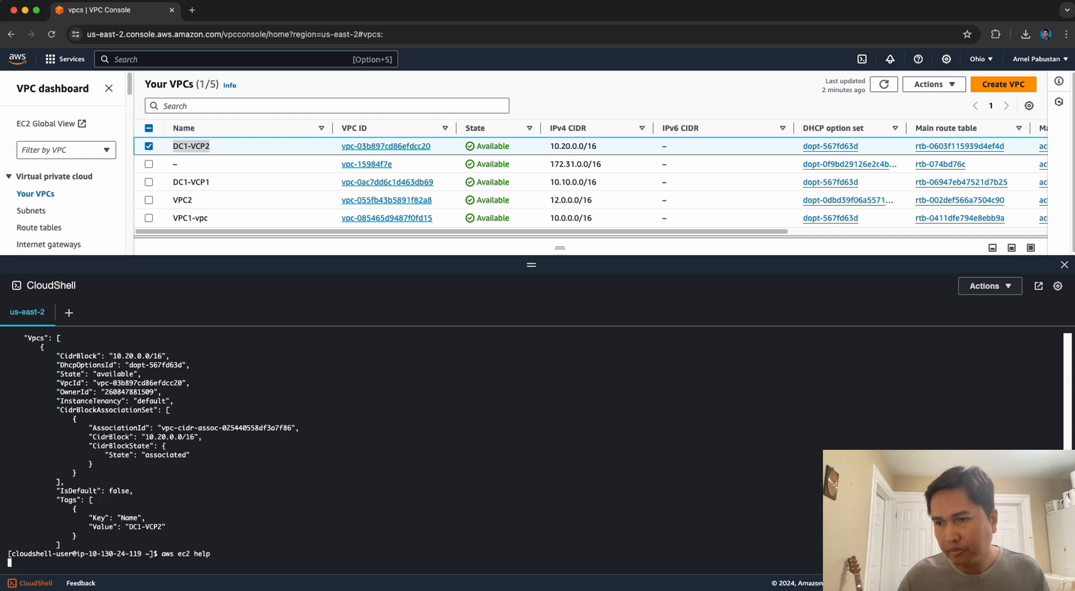
Recall the aws ec2 help command and replace help with create-subnet
{"action": "key", "text": "Up"}
{"action": "key", "text": "BackSpace"}
{"action": "key", "text": "BackSpace"}
{"action": "key", "text": "BackSpace"}
{"action": "key", "text": "BackSpace"}
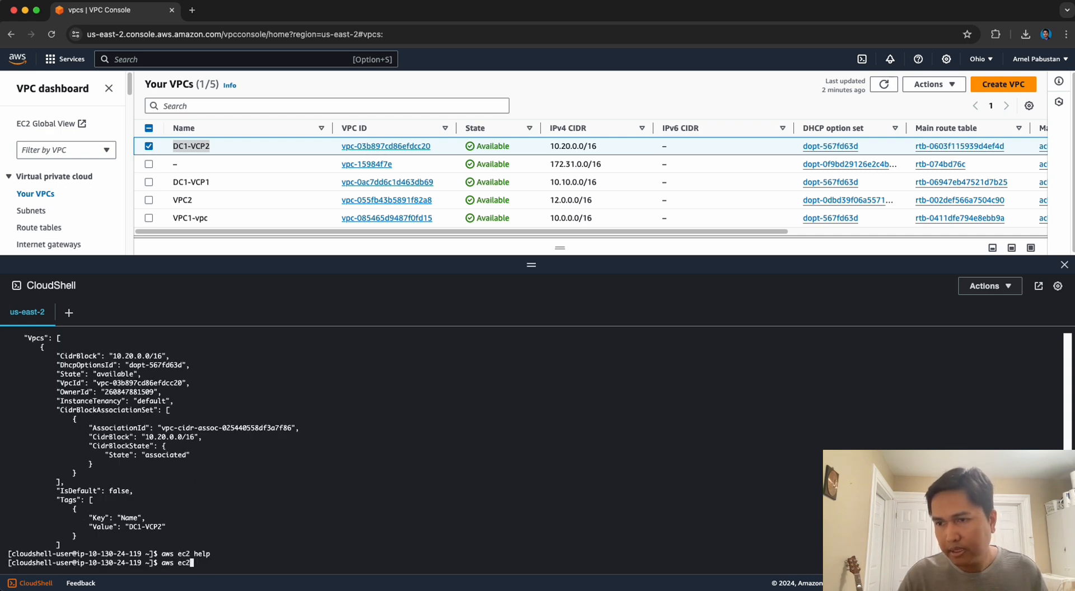
{"action": "type", "text": "create-suben"}
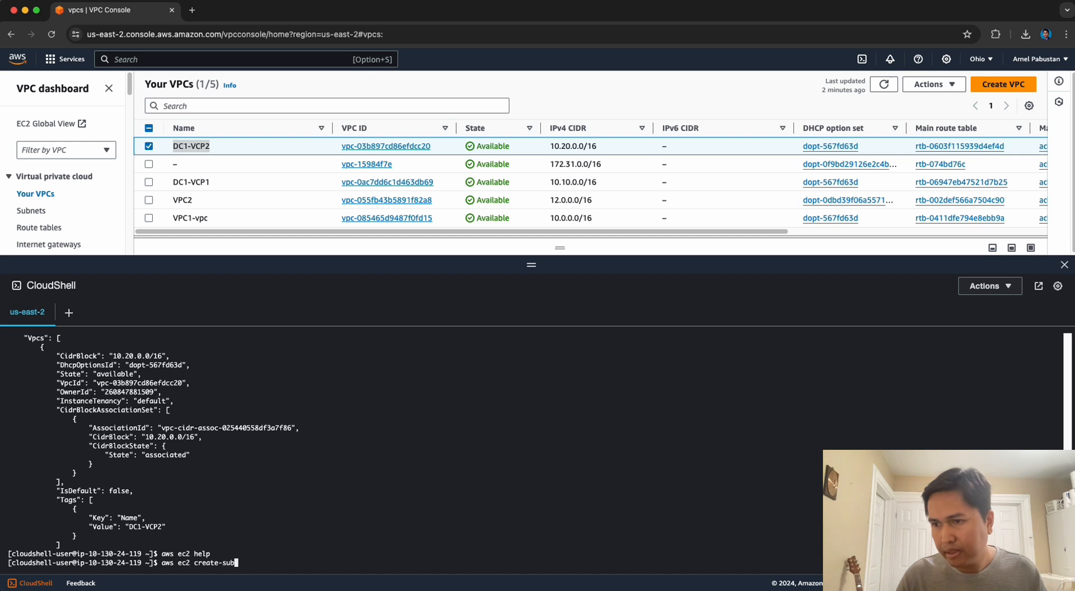
{"action": "key", "text": "BackSpace"}
{"action": "key", "text": "BackSpace"}
{"action": "type", "text": "net"}
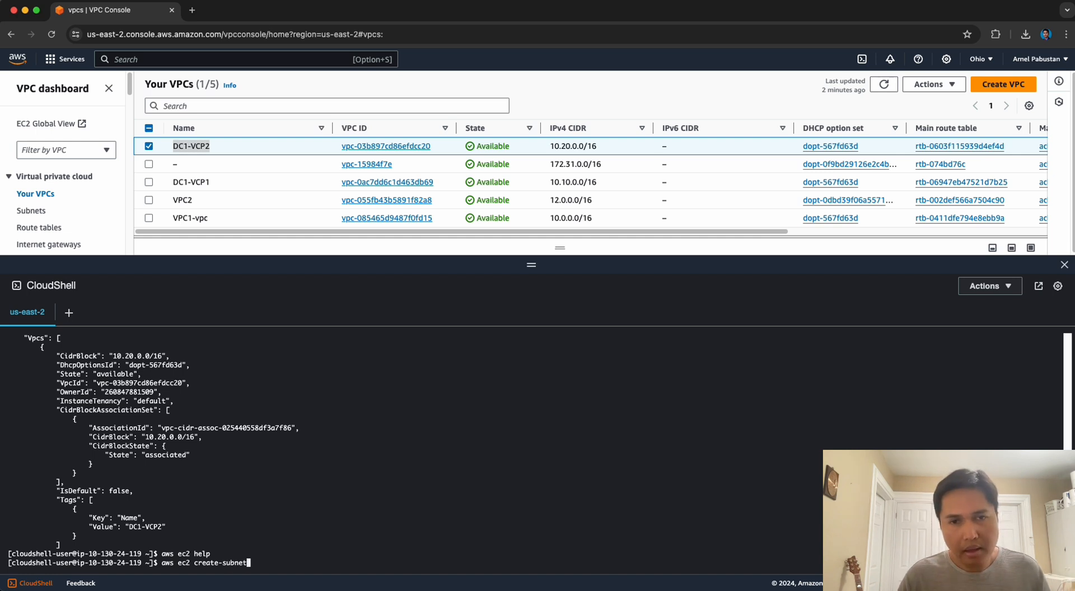
Add the --vpc-id option to the create-subnet command with the copied ID vpc-03b897cd86efdcc20
{"action": "type", "text": " --vcp"}
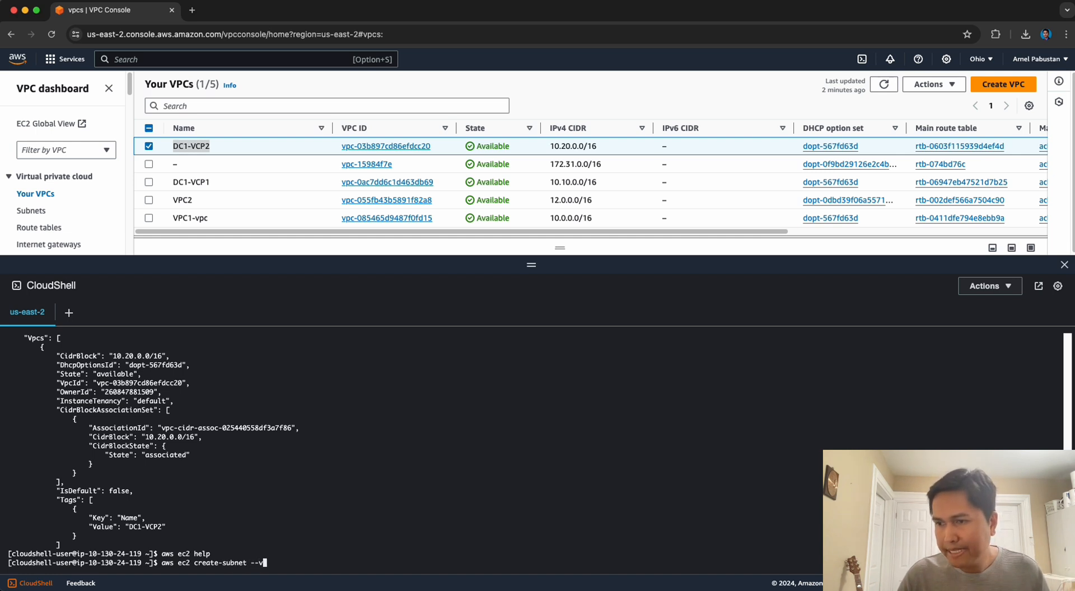
{"action": "key", "text": "BackSpace"}
{"action": "key", "text": "BackSpace"}
{"action": "type", "text": "pc-id"}
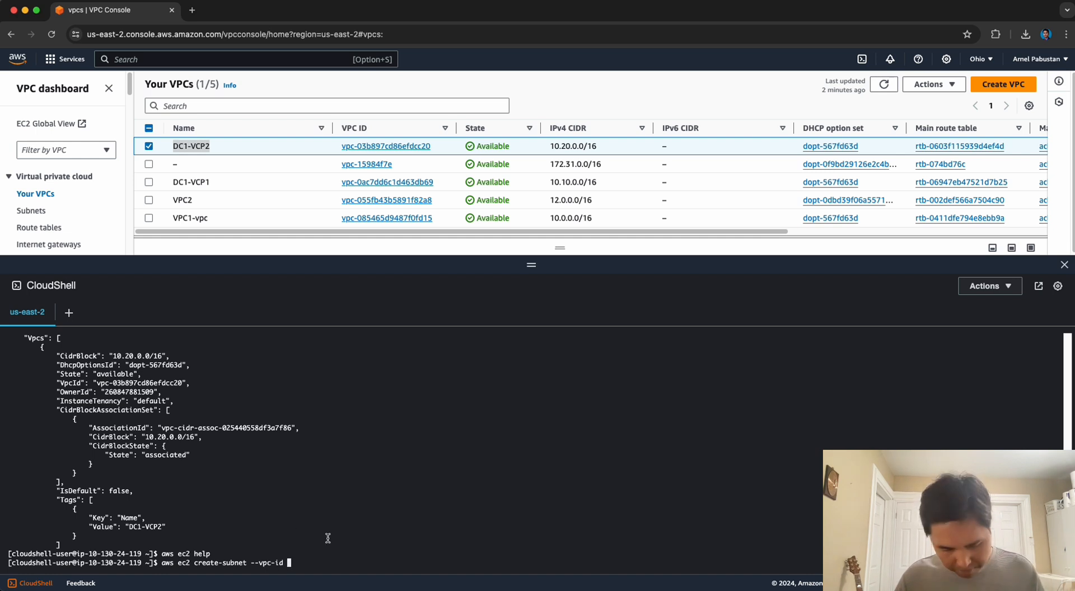
{"action": "type", "text": "vpc-03b897cd86efdcc20"}
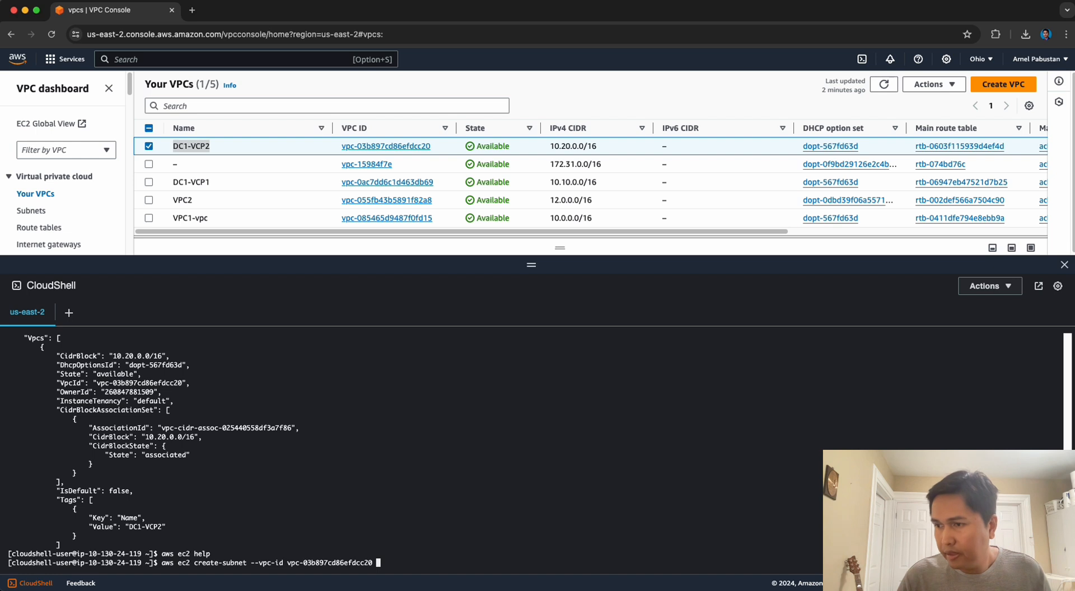
Add the --cidr-block option to the create-subnet command
{"action": "type", "text": "--cidr"}
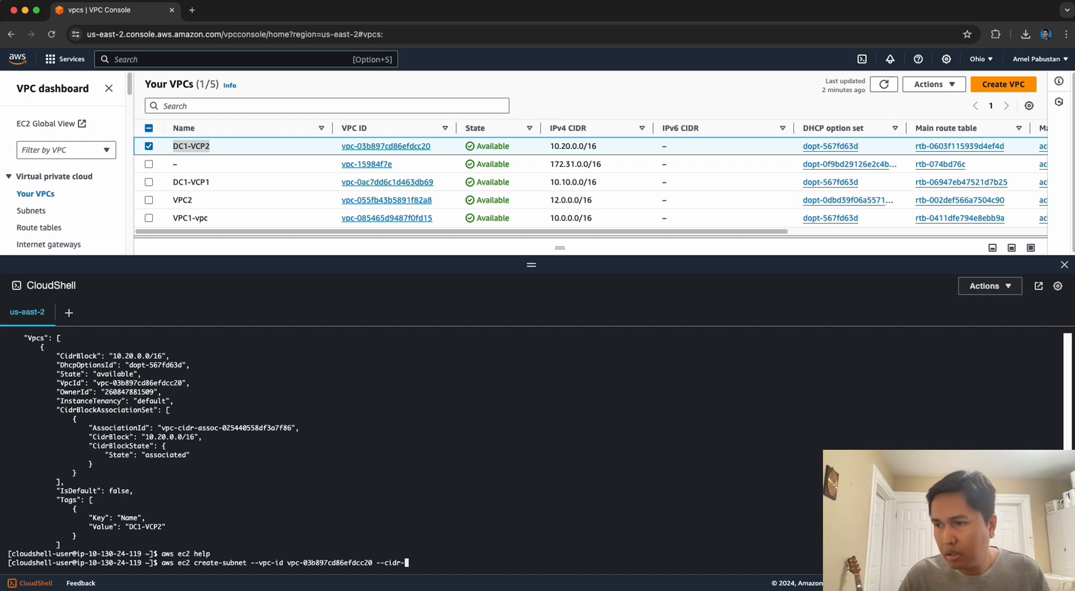
{"action": "type", "text": "-lco"}
{"action": "key", "text": "BackSpace"}
{"action": "key", "text": "BackSpace"}
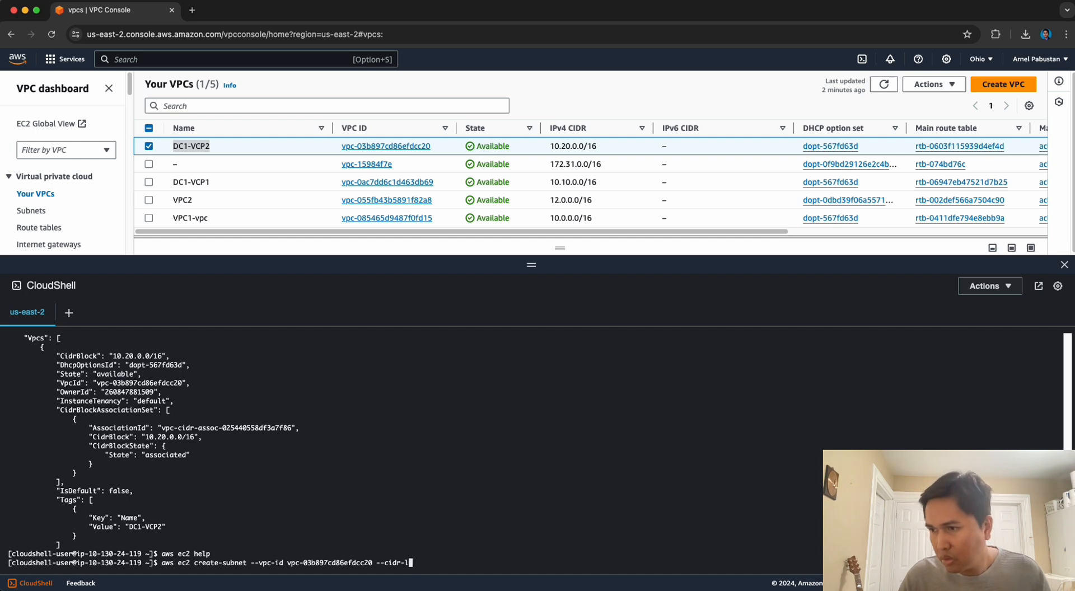
{"action": "key", "text": "BackSpace"}
{"action": "type", "text": "block"}
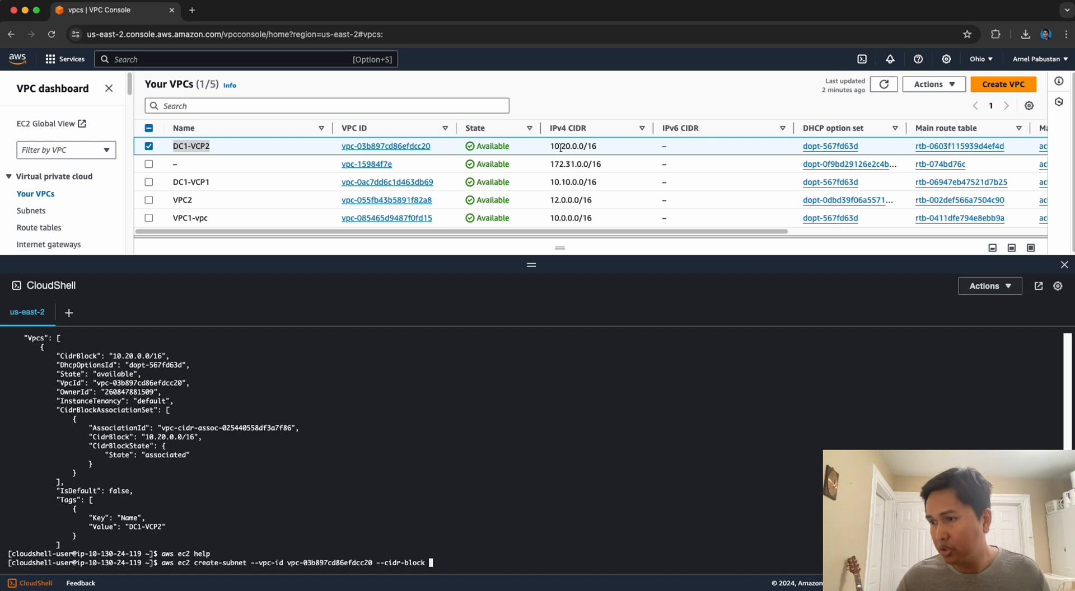
Try to create the subnet with the CIDR block 10.1.1.0/24 and examine the command's response
{"action": "type", "text": "10"}
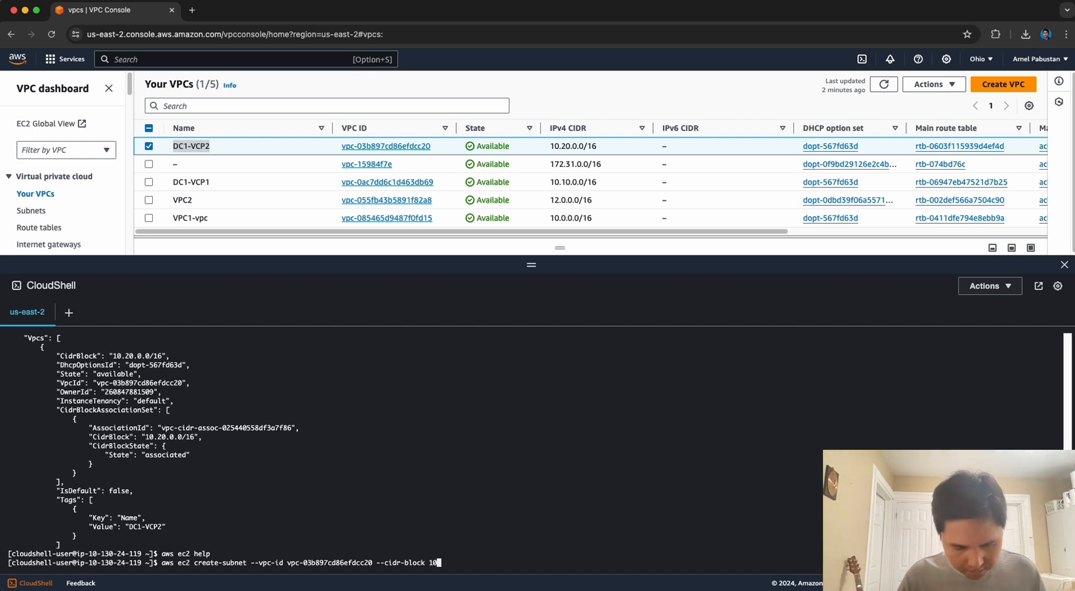
{"action": "type", "text": "."}
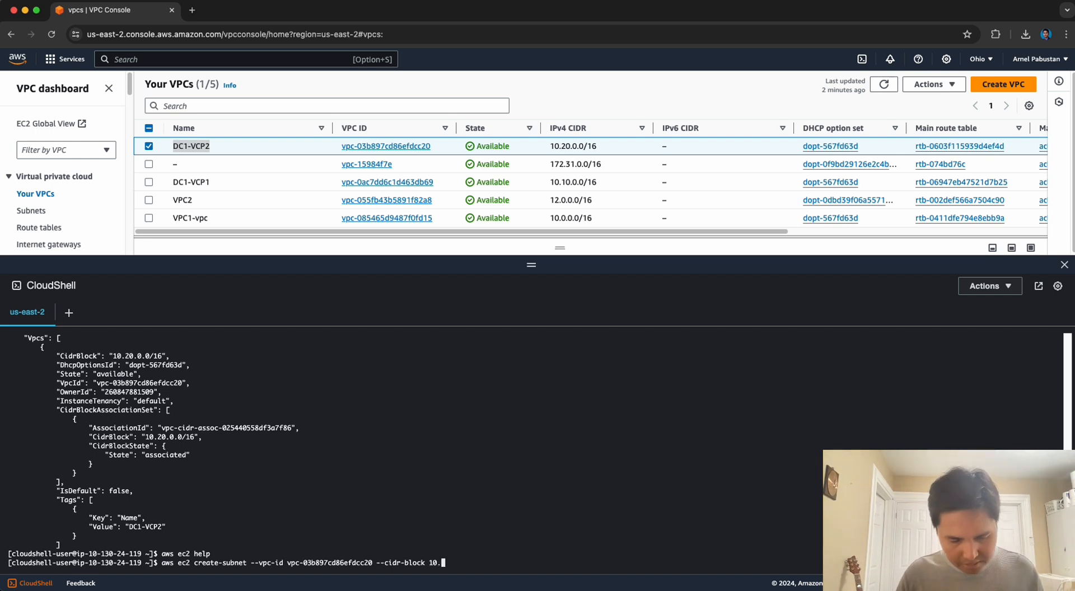
{"action": "type", "text": "0.0"}
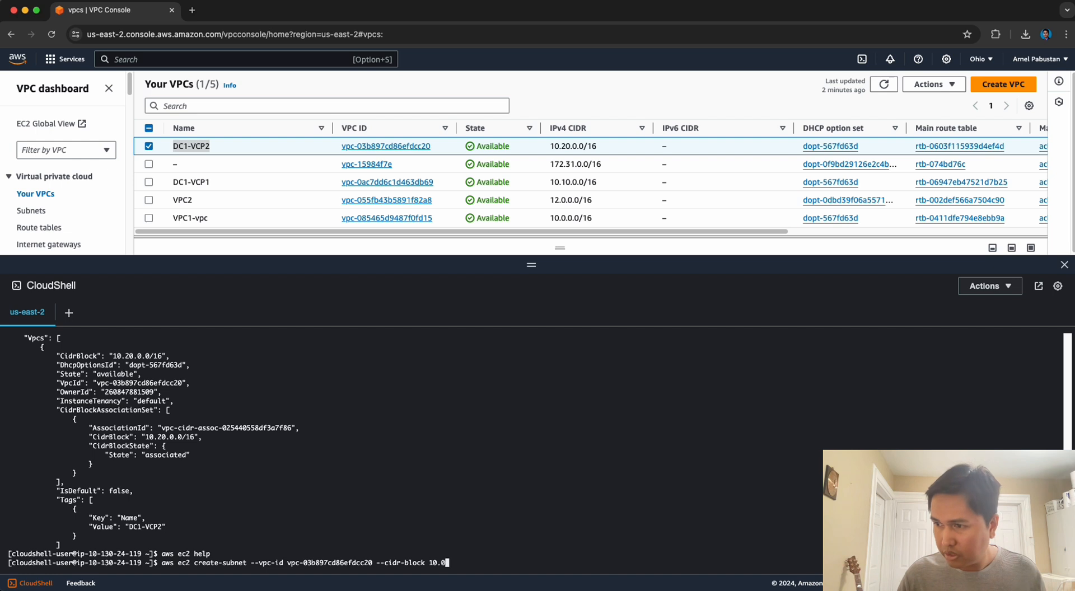
{"action": "type", "text": ".1"}
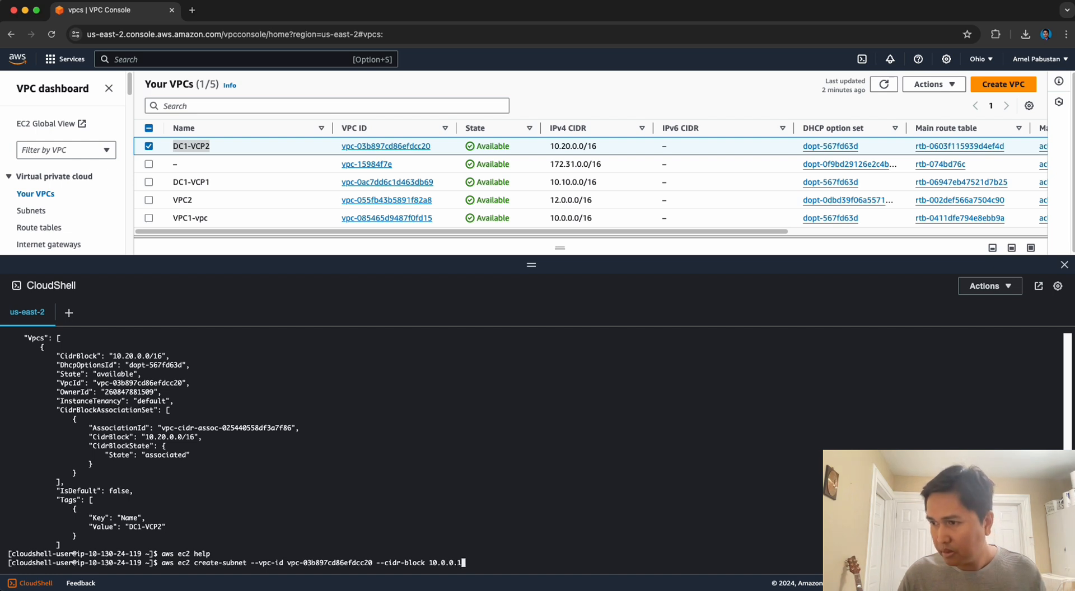
{"action": "key", "text": "BackSpace"}
{"action": "key", "text": "BackSpace"}
{"action": "key", "text": "BackSpace"}
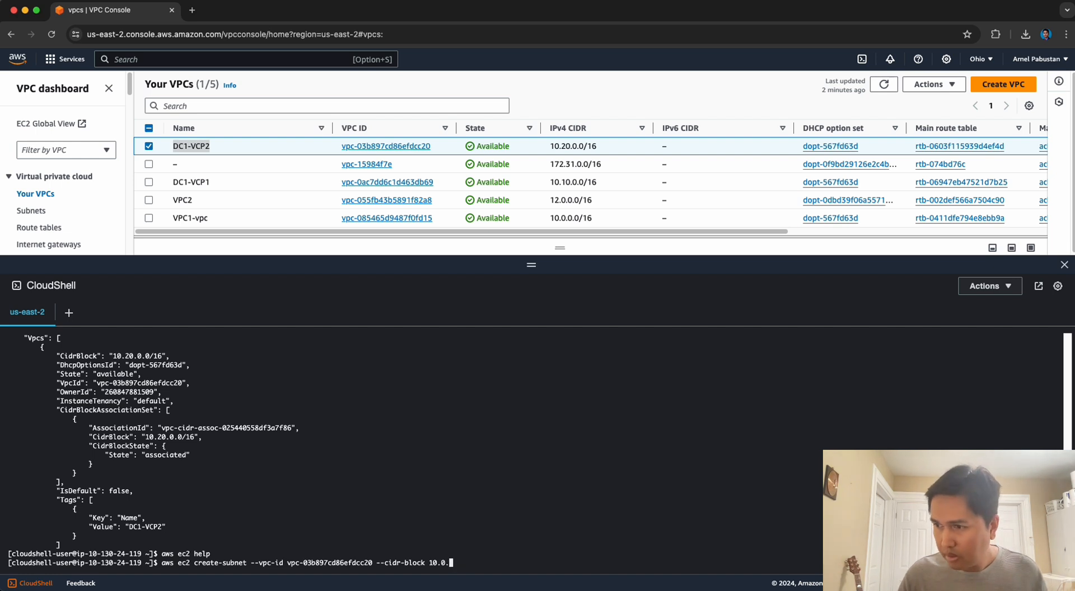
{"action": "key", "text": "BackSpace"}
{"action": "key", "text": "BackSpace"}
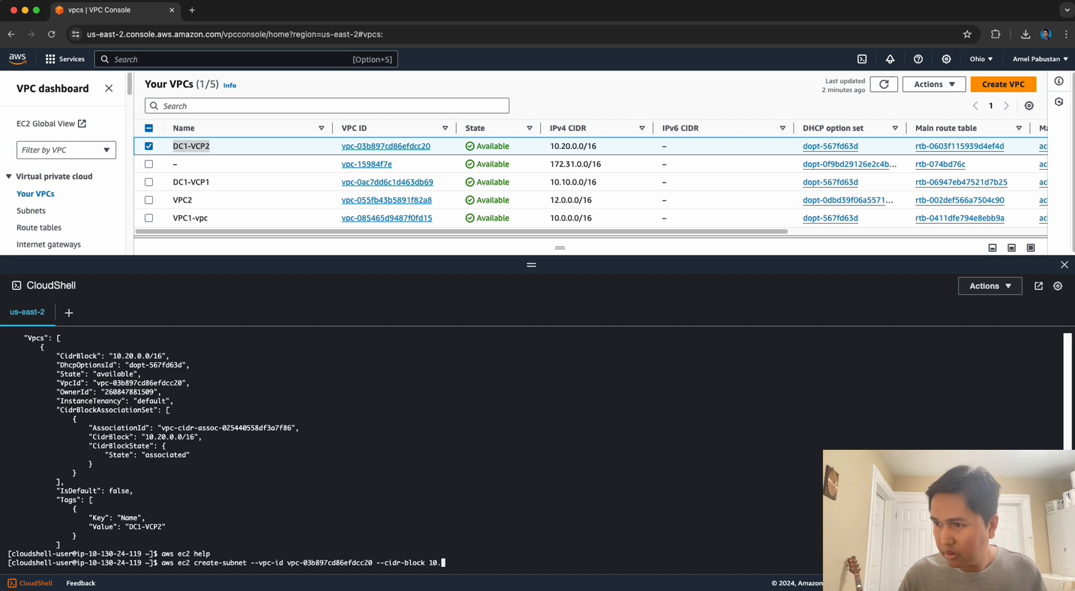
{"action": "type", "text": "1."}
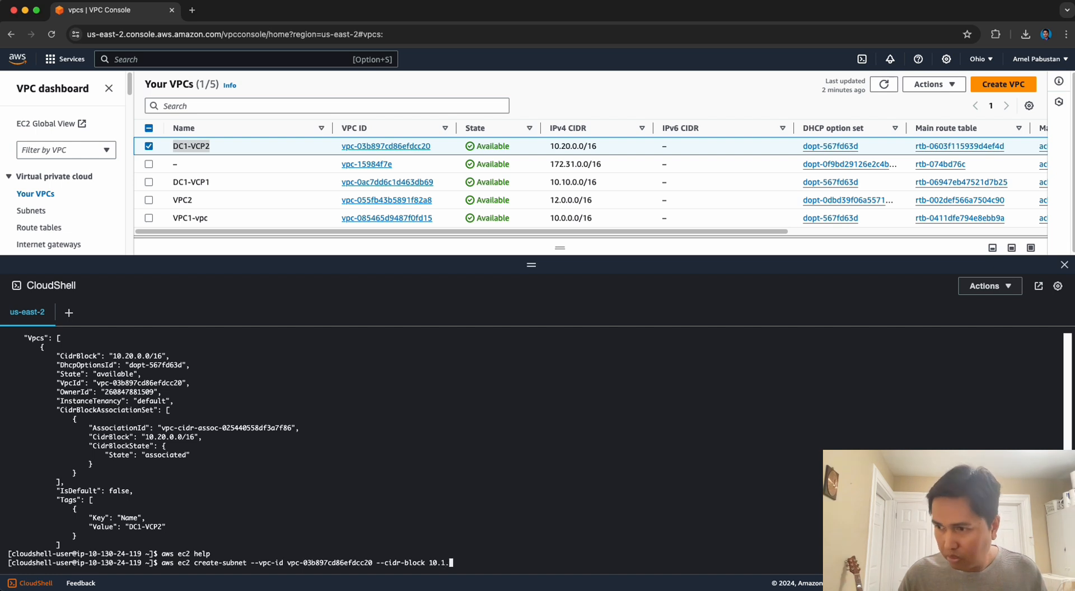
{"action": "type", "text": "1."}
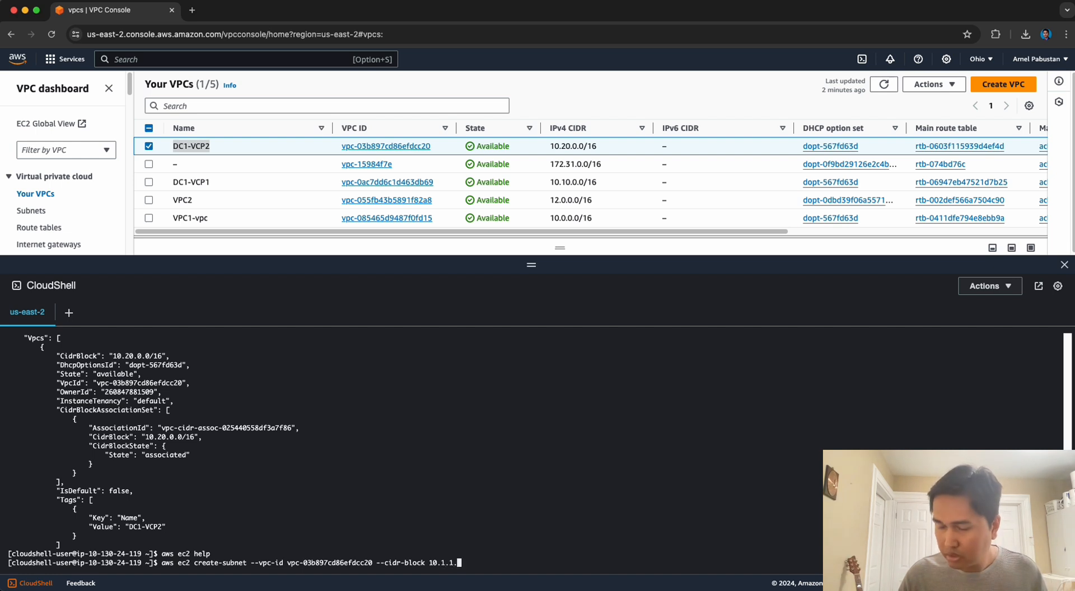
{"action": "type", "text": "0/24"}
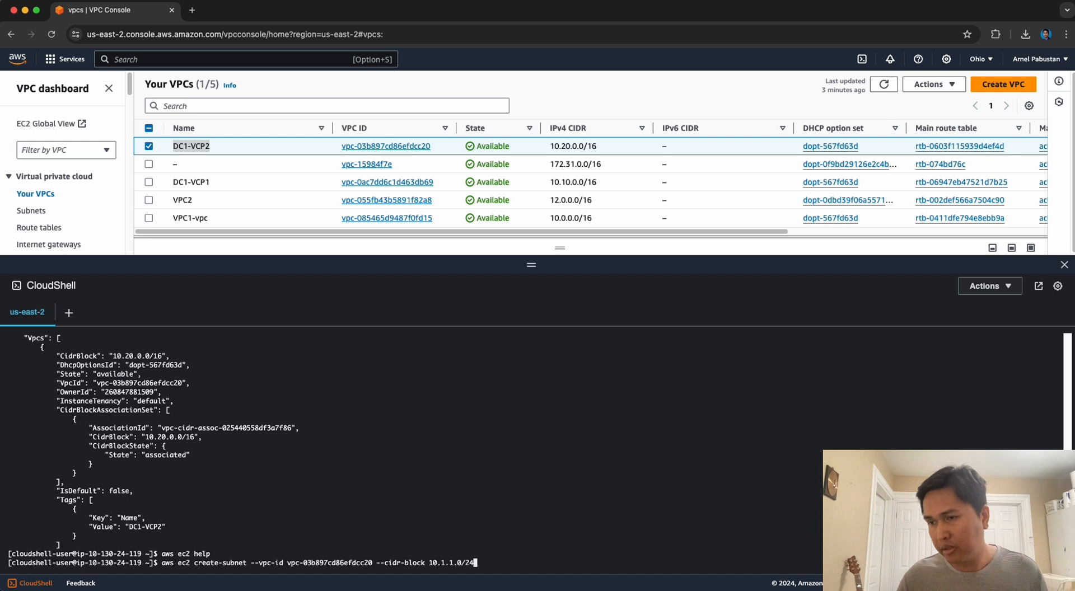
{"action": "key", "text": "Return"}
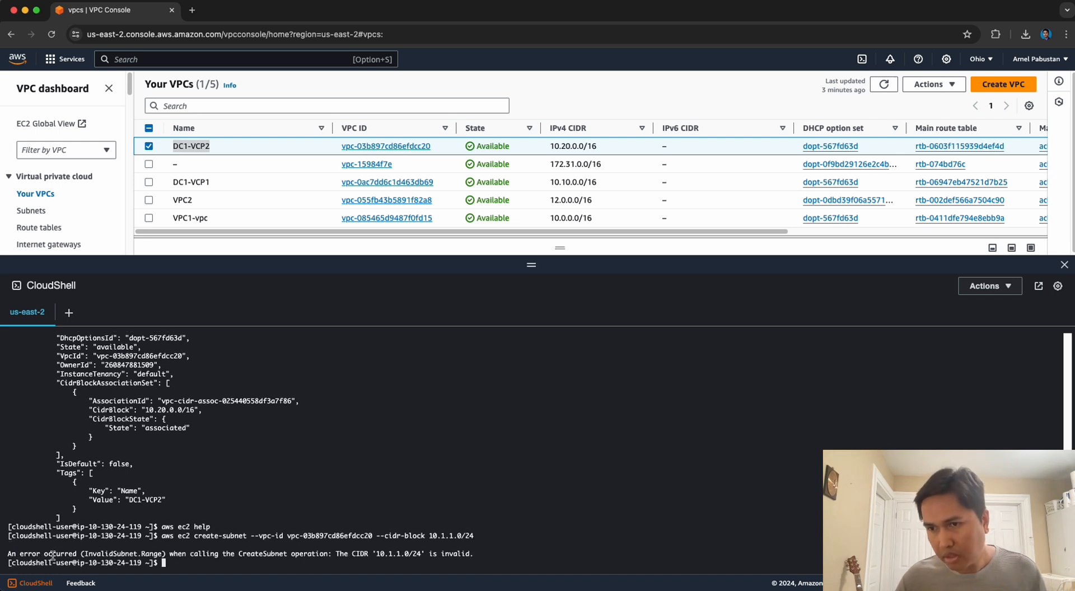
{"action": "left_click_drag", "start_coordinate": [17, 554], "coordinate": [434, 553]}
{"action": "left_click", "coordinate": [501, 559]}
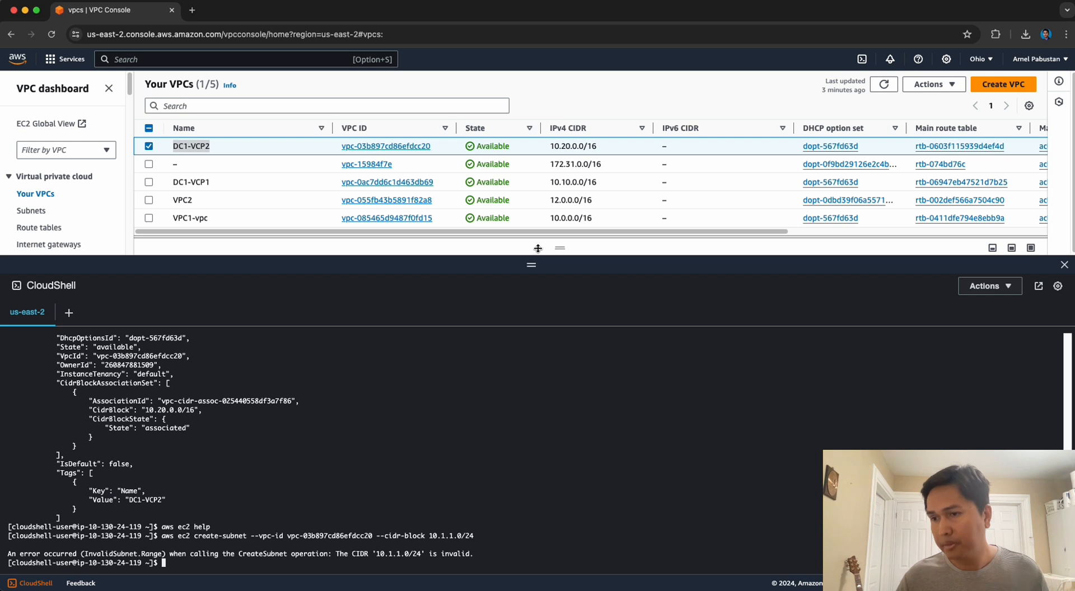
{"action": "key", "text": "Return"}
{"action": "key", "text": "Return"}
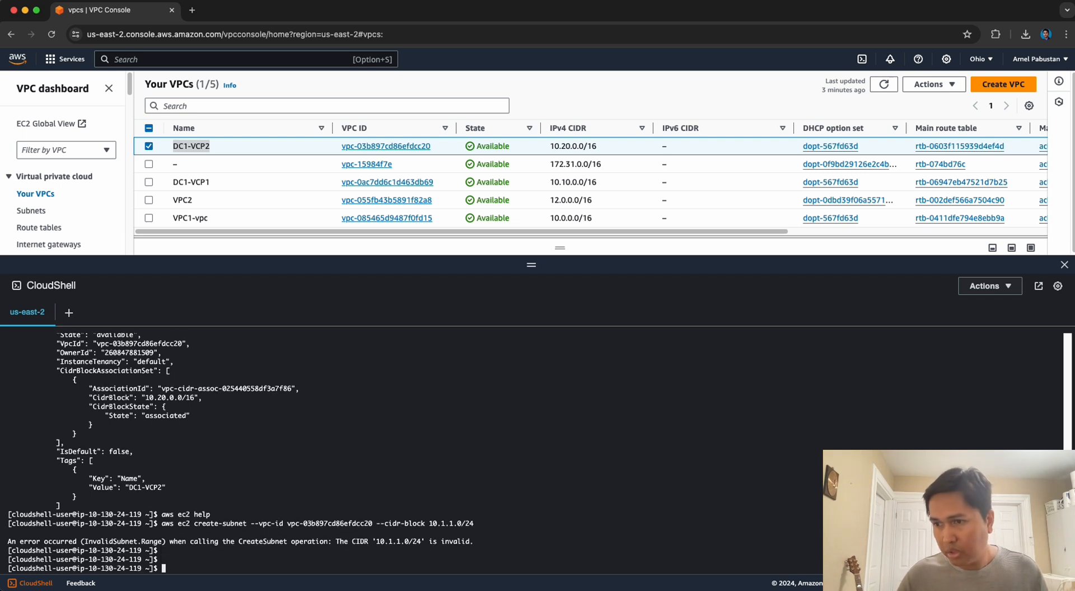
Recall the create-subnet command, change its CIDR block to 10.20.1.0/24 and run it
{"action": "key", "text": "Up"}
{"action": "key", "text": "BackSpace"}
{"action": "key", "text": "BackSpace"}
{"action": "key", "text": "BackSpace"}
{"action": "key", "text": "BackSpace"}
{"action": "key", "text": "BackSpace"}
{"action": "key", "text": "BackSpace"}
{"action": "key", "text": "BackSpace"}
{"action": "key", "text": "BackSpace"}
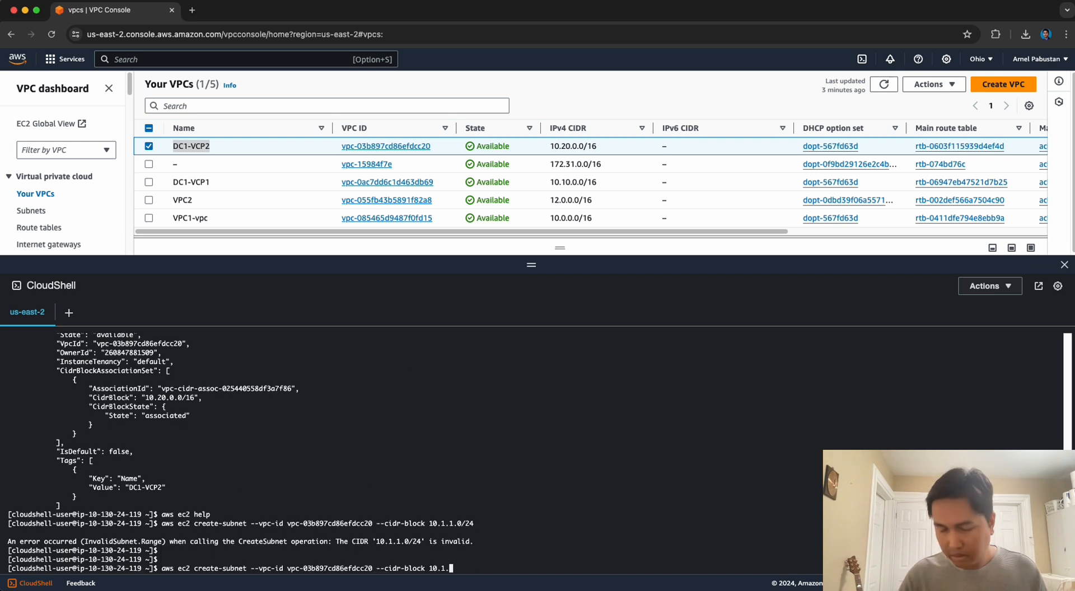
{"action": "type", "text": "20."}
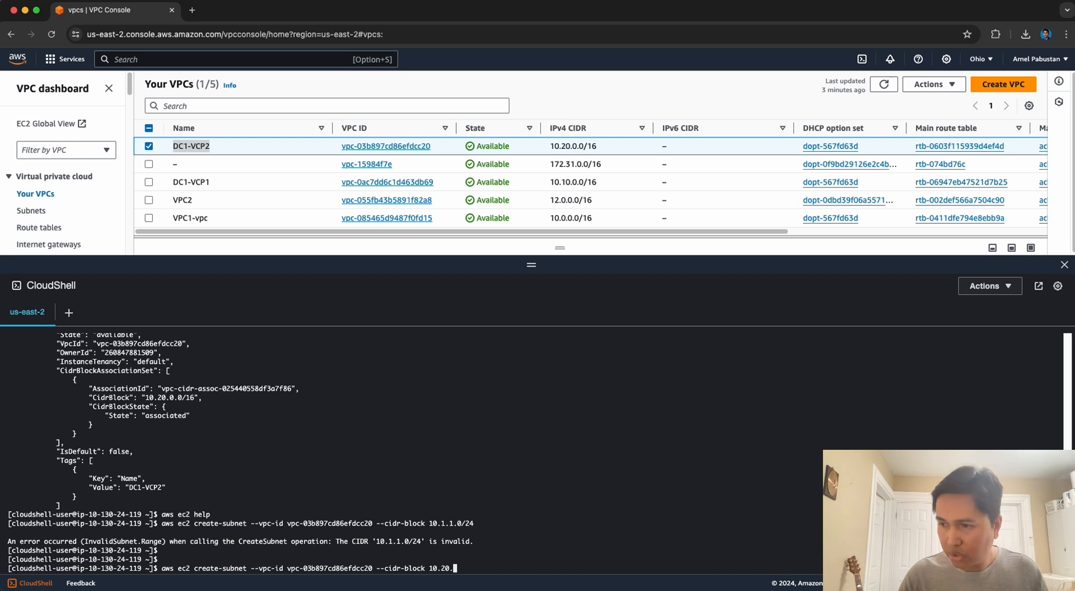
{"action": "type", "text": "0."}
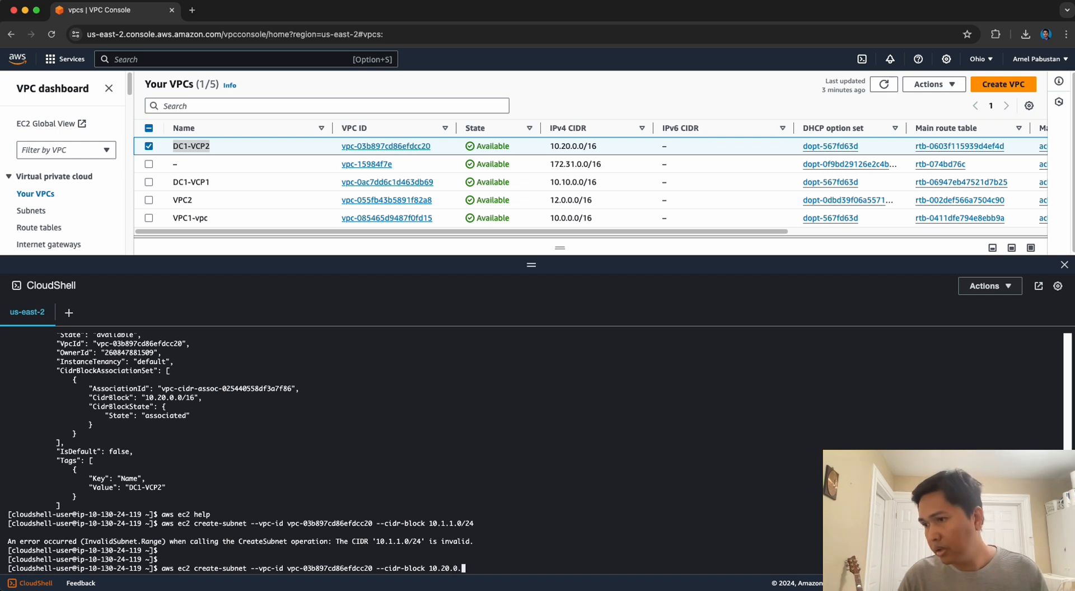
{"action": "key", "text": "BackSpace"}
{"action": "key", "text": "BackSpace"}
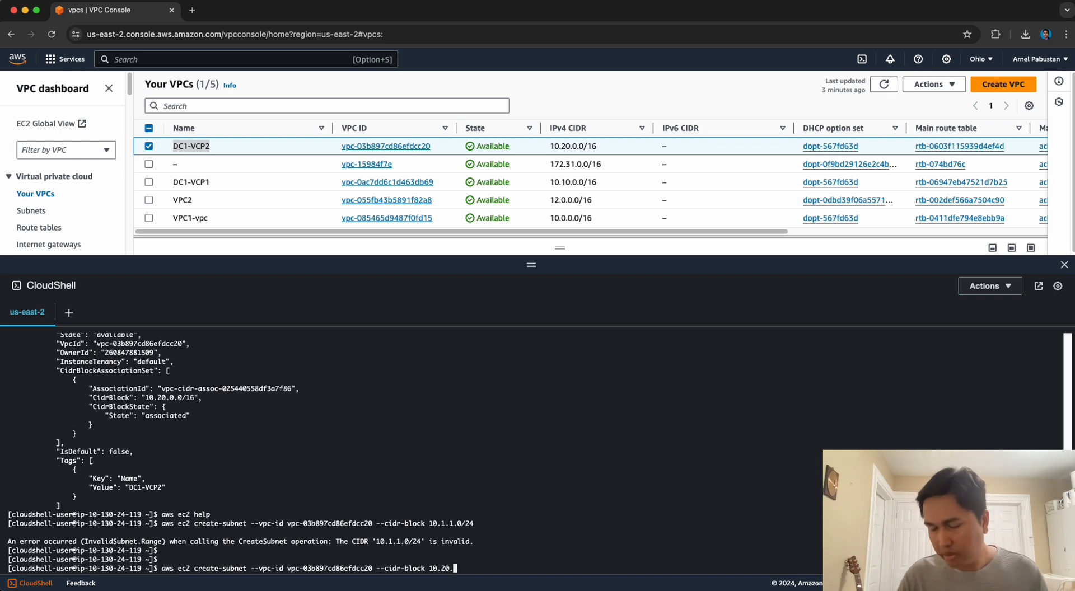
{"action": "type", "text": "1.0/24"}
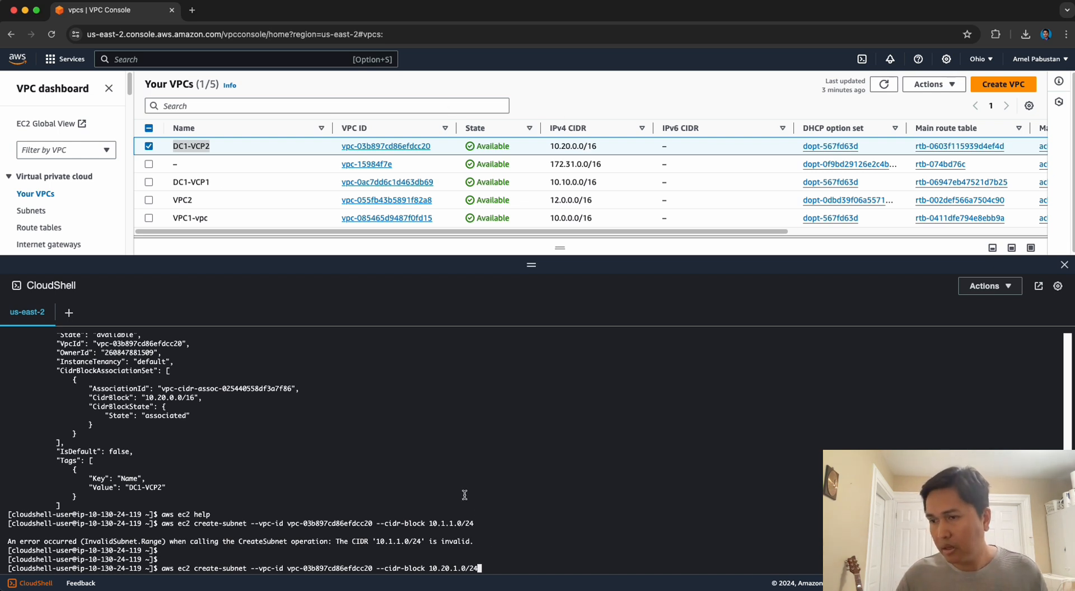
{"action": "key", "text": "Return"}
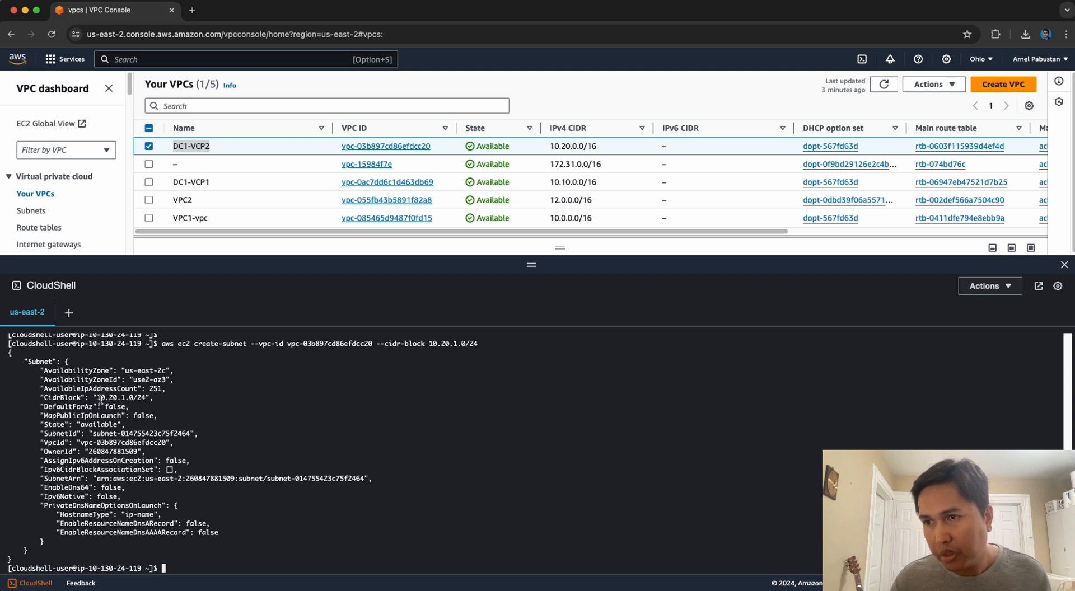
Check the CidrBlock and VpcId values in the create-subnet output
{"action": "left_click_drag", "start_coordinate": [97, 398], "coordinate": [146, 399]}
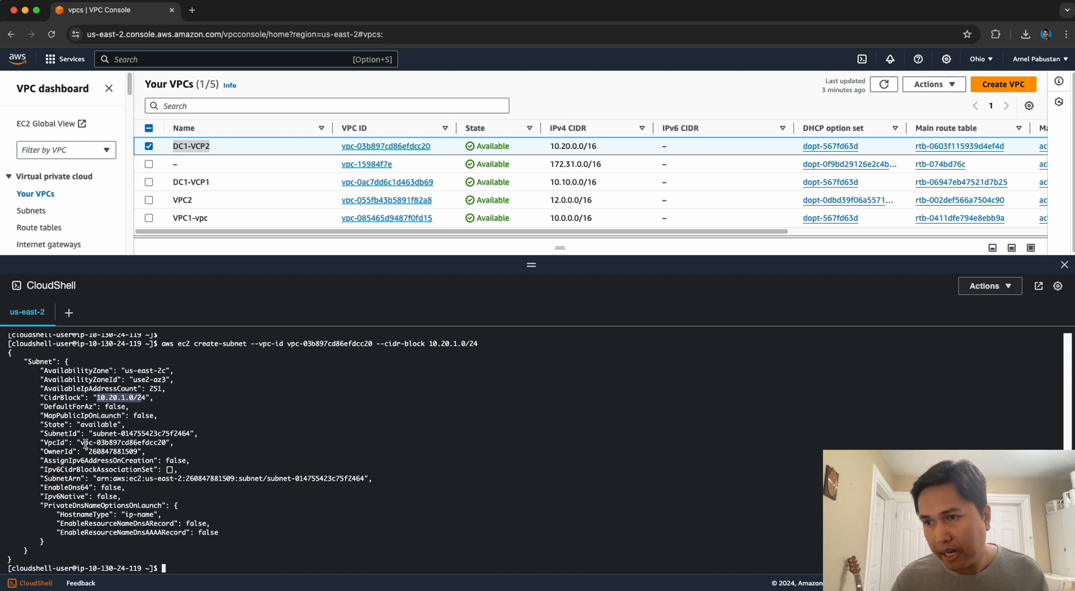
{"action": "left_click_drag", "start_coordinate": [84, 444], "coordinate": [163, 445]}
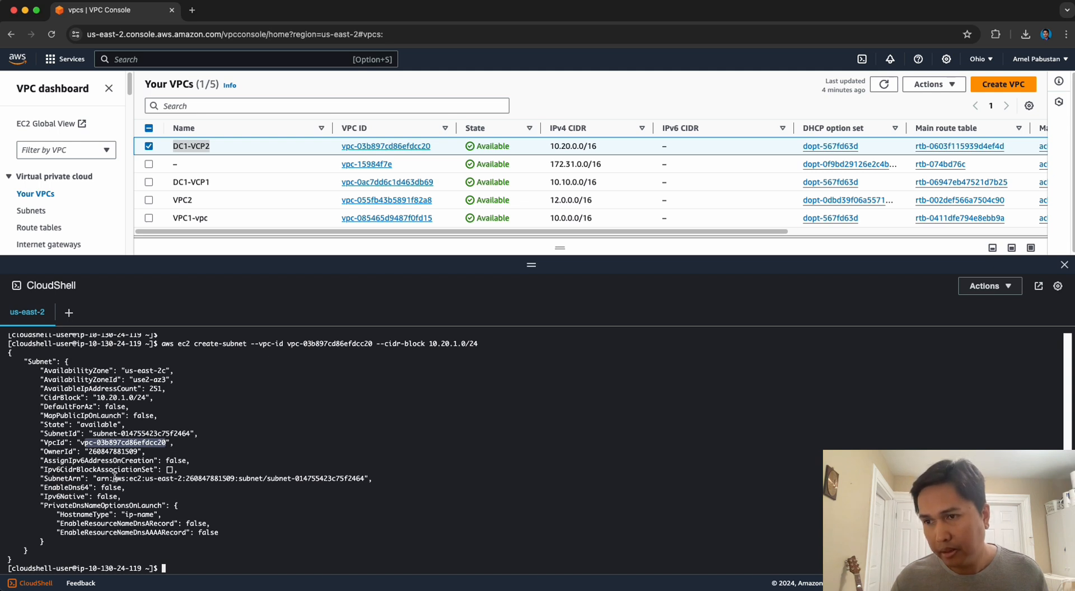
{"action": "left_click", "coordinate": [115, 477]}
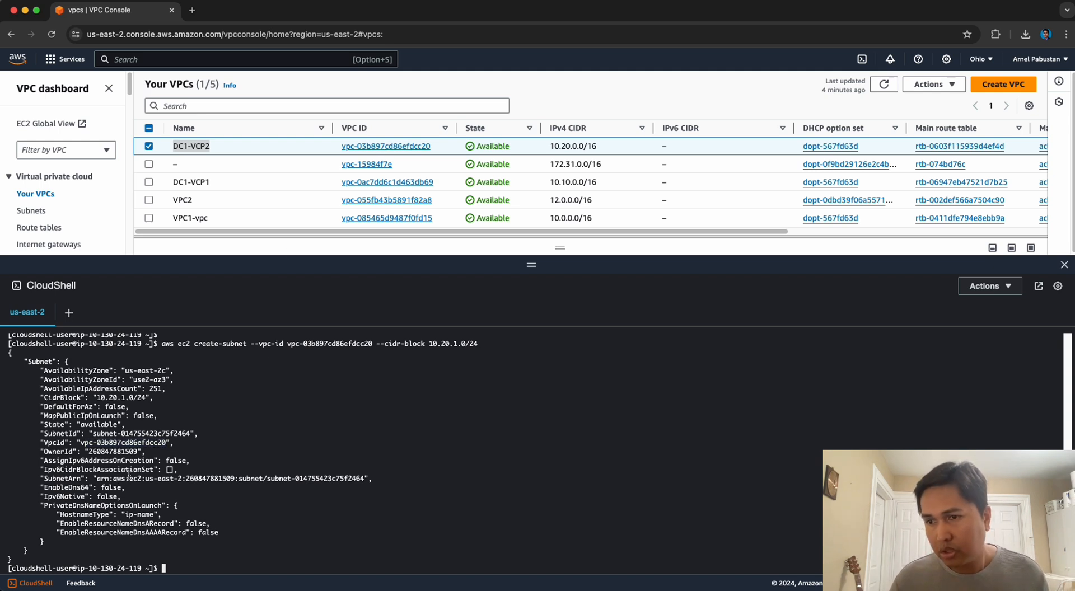
Open the VPC console's Subnets list, refresh it and sort it by IPv4 CIDR in descending order
{"action": "left_click", "coordinate": [31, 212]}
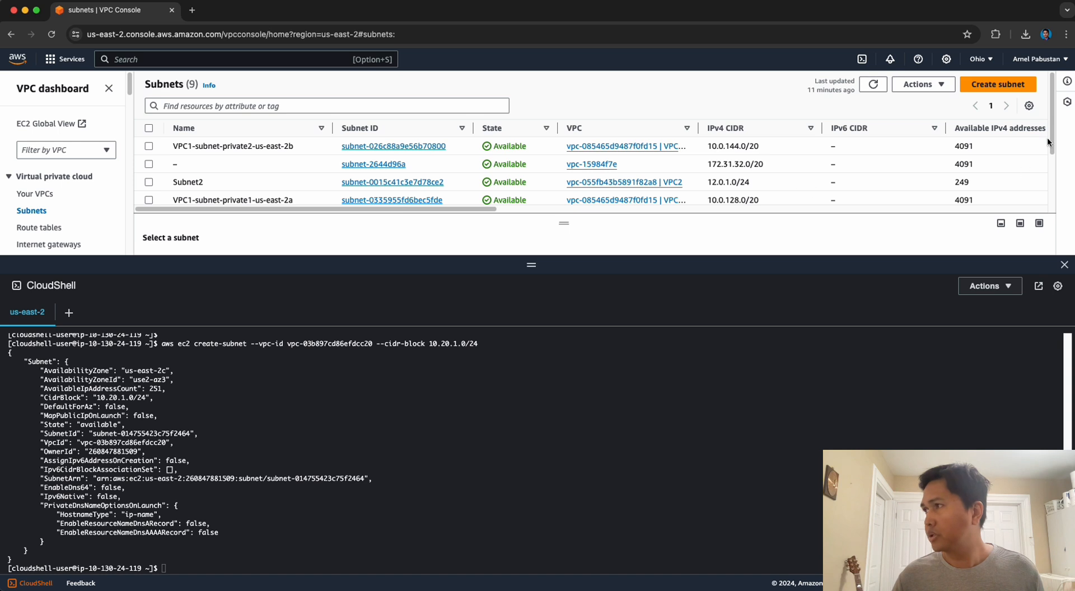
{"action": "scroll", "coordinate": [1047, 139], "scroll_direction": "down", "scroll_amount": 1}
{"action": "scroll", "coordinate": [1053, 180], "scroll_direction": "down", "scroll_amount": 2}
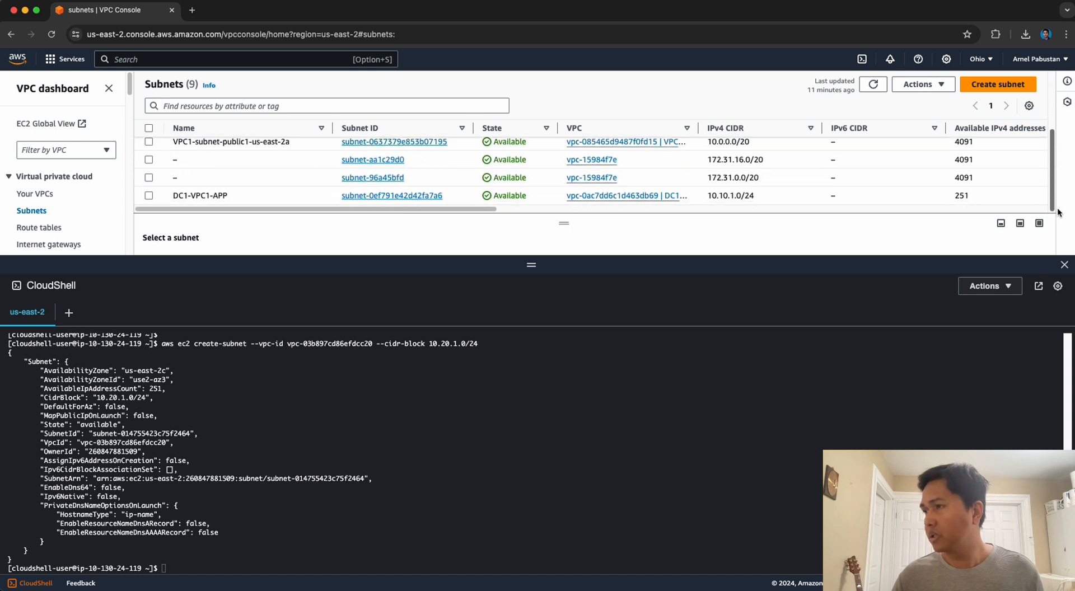
{"action": "scroll", "coordinate": [1051, 167], "scroll_direction": "up", "scroll_amount": 5}
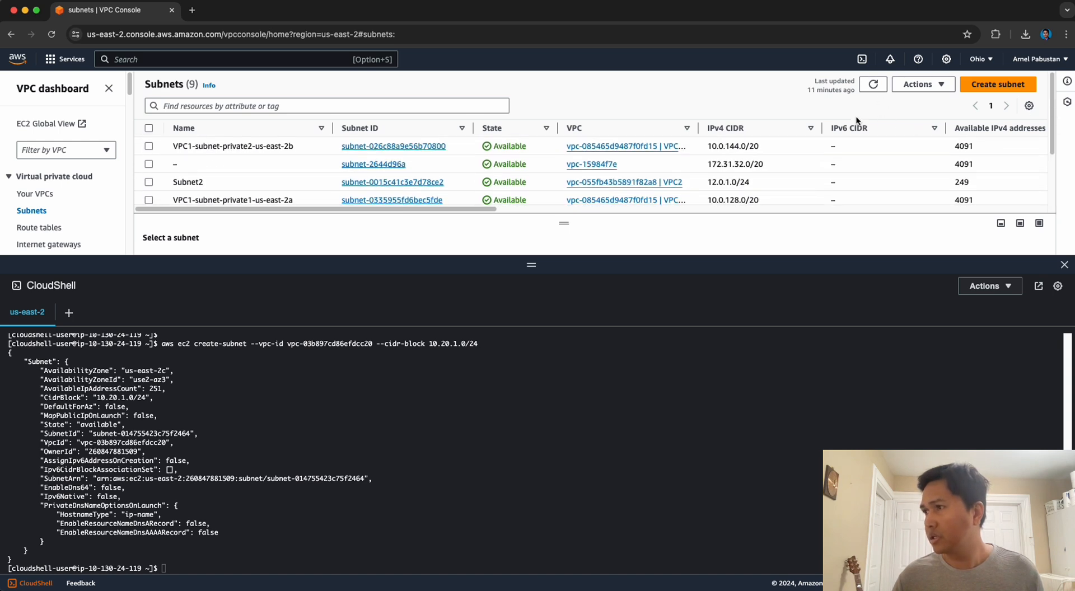
{"action": "left_click_drag", "start_coordinate": [533, 266], "coordinate": [530, 463]}
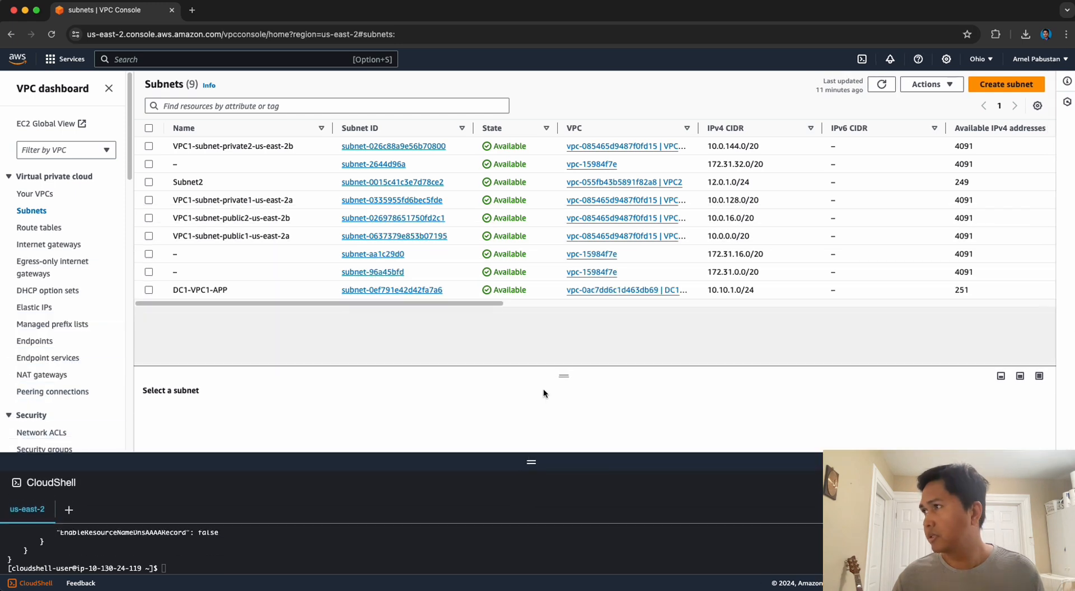
{"action": "left_click", "coordinate": [881, 84]}
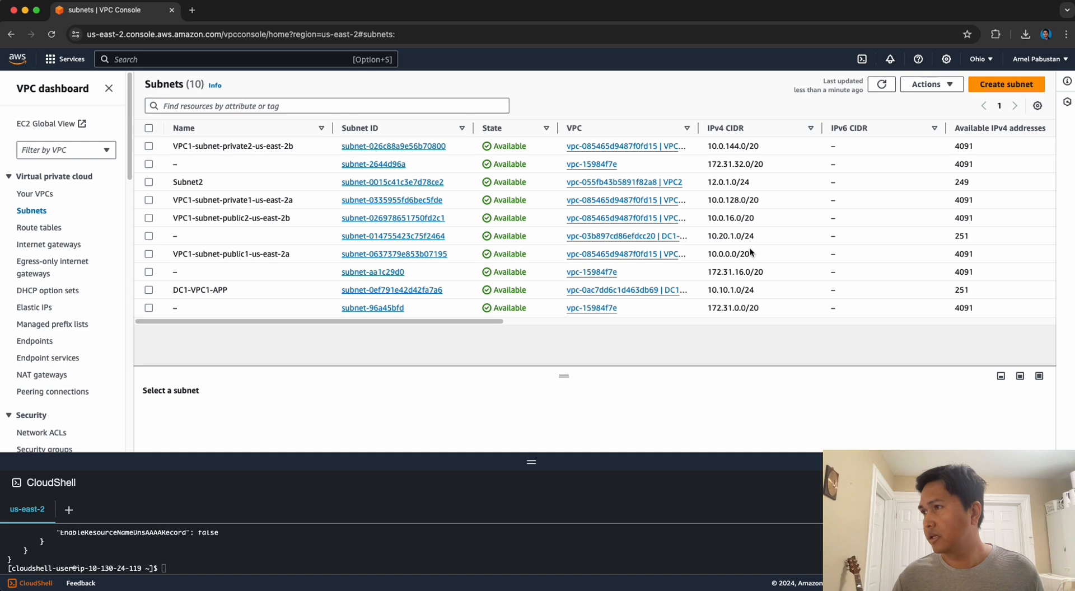
{"action": "left_click", "coordinate": [736, 132]}
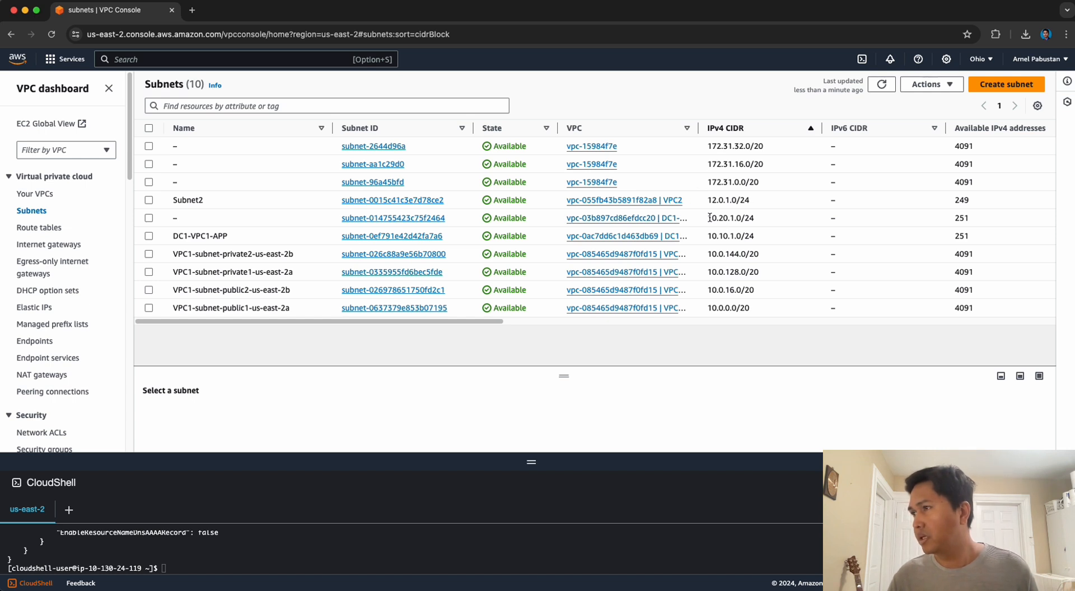
Select the unnamed 10.20.1.0/24 subnet and resize the CloudShell pane to show both its row and the terminal output
{"action": "left_click", "coordinate": [755, 218]}
{"action": "left_click_drag", "start_coordinate": [755, 218], "coordinate": [709, 220]}
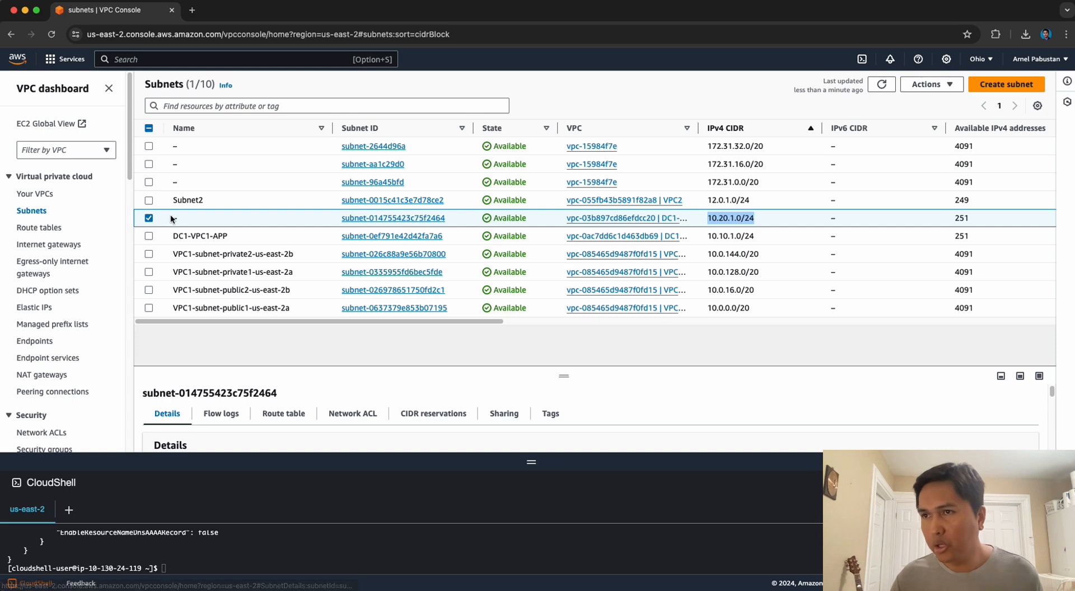
{"action": "mouse_move", "coordinate": [209, 222]}
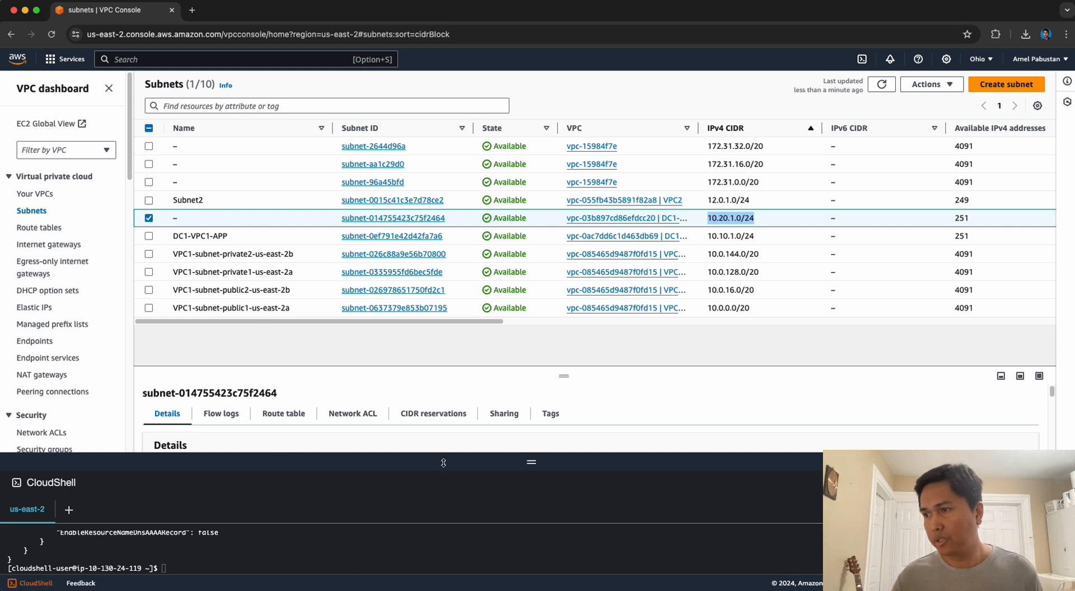
{"action": "left_click_drag", "start_coordinate": [522, 463], "coordinate": [522, 285]}
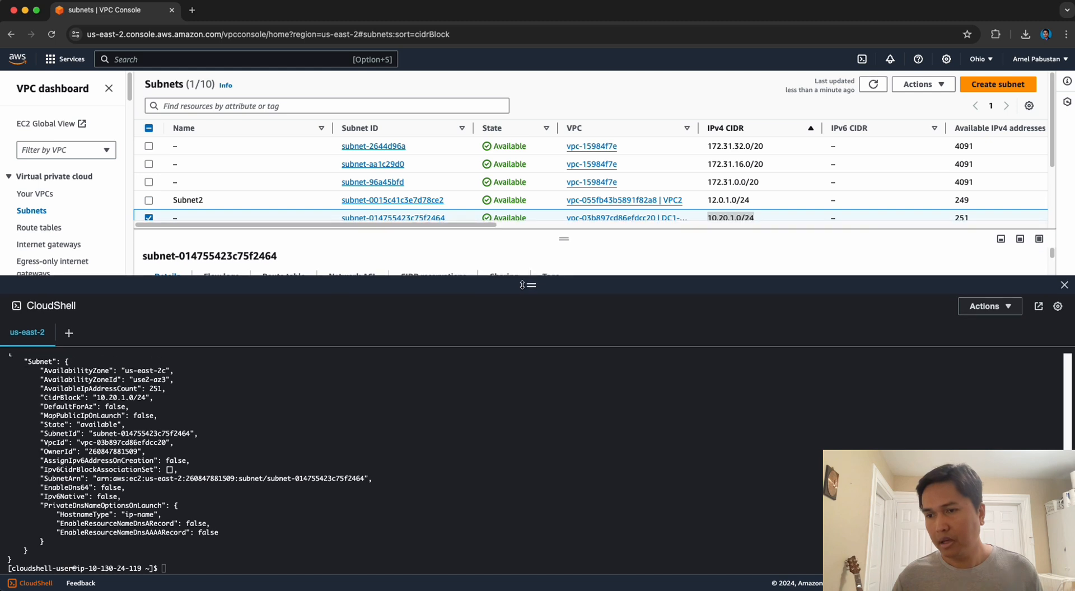
{"action": "left_click", "coordinate": [363, 449]}
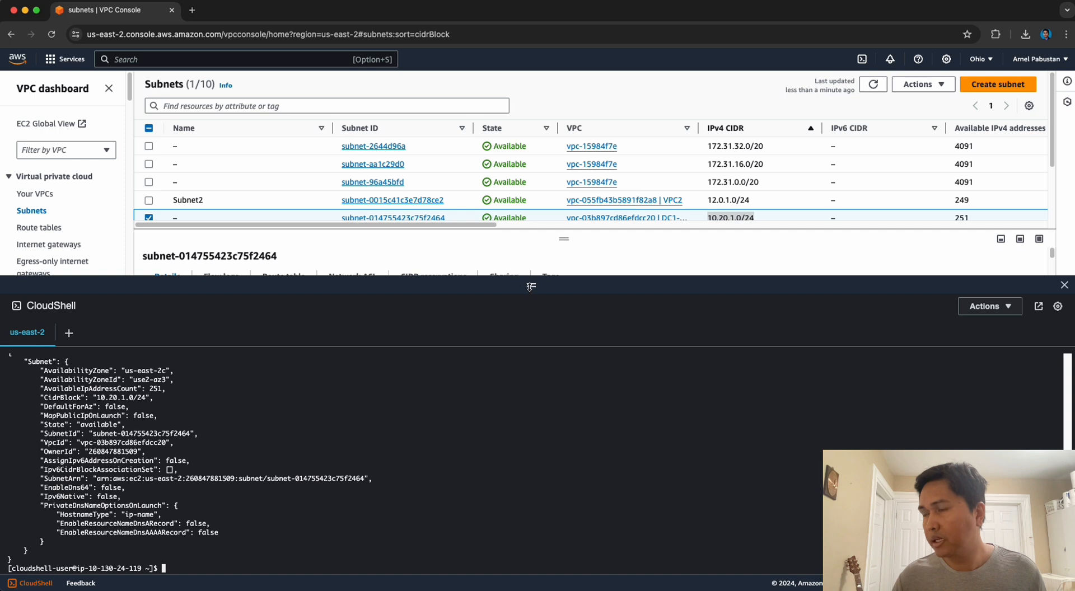
{"action": "left_click_drag", "start_coordinate": [518, 291], "coordinate": [521, 319]}
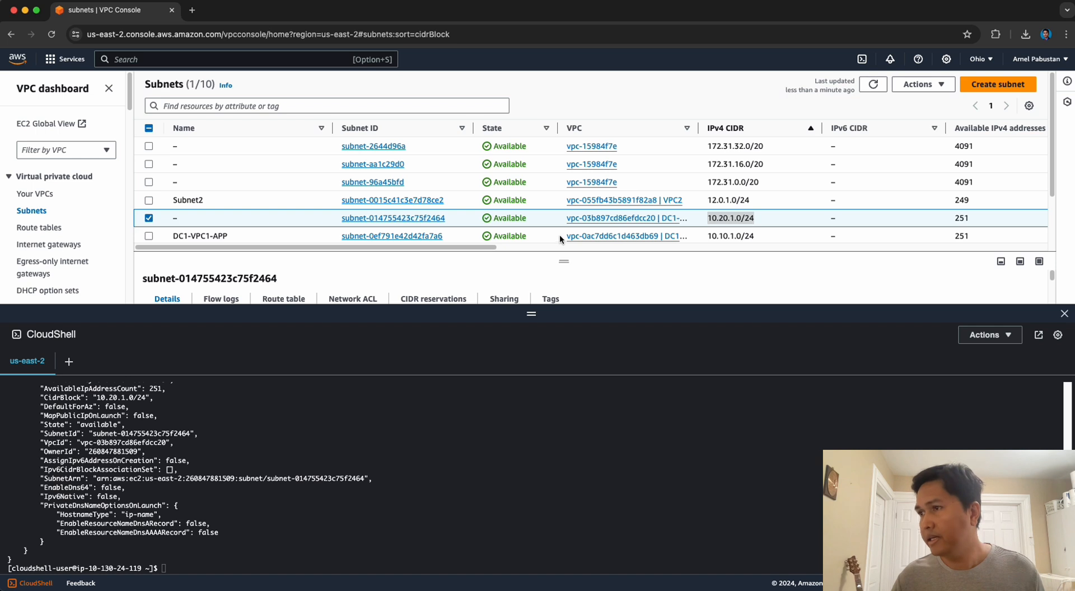
Enlarge the CloudShell pane and start an aws ec2 create-tags command at the prompt
{"action": "left_click_drag", "start_coordinate": [532, 314], "coordinate": [531, 275]}
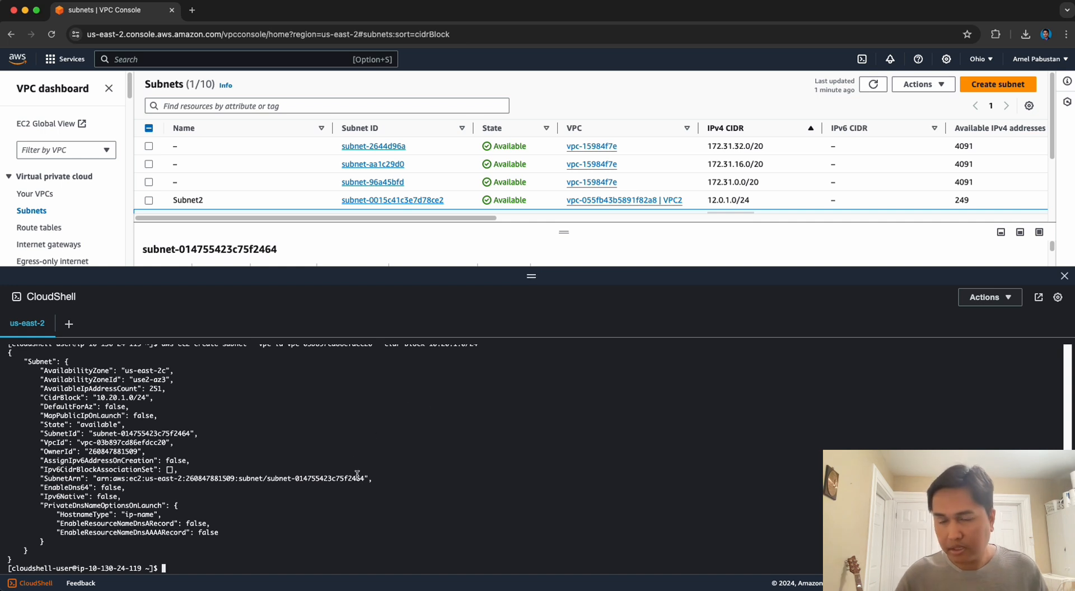
{"action": "left_click", "coordinate": [320, 442]}
{"action": "type", "text": "aws "}
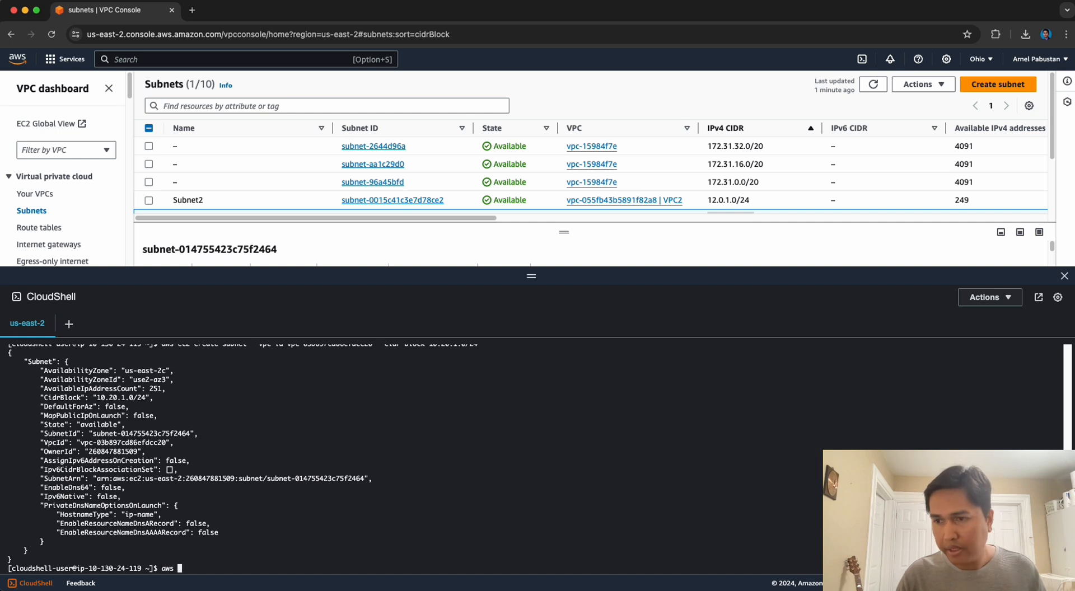
{"action": "type", "text": "ec2 "}
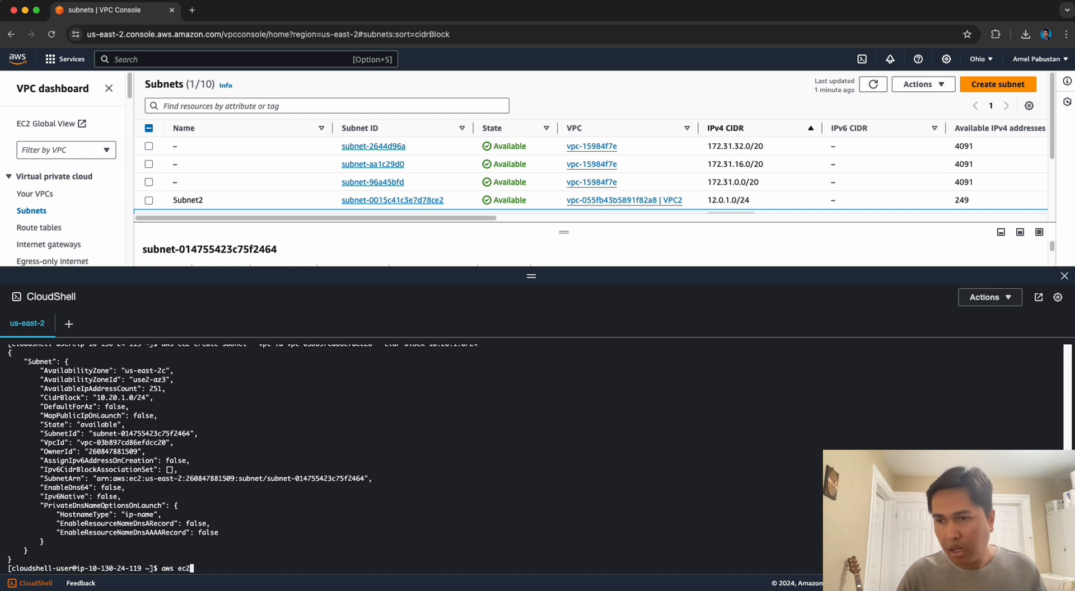
{"action": "type", "text": "create"}
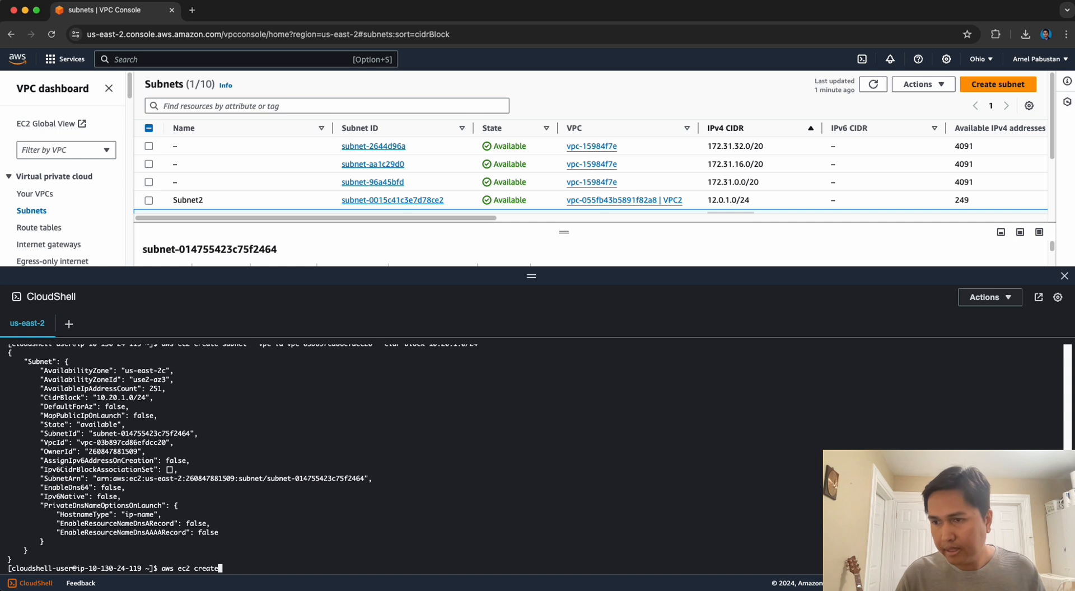
{"action": "type", "text": "-tags"}
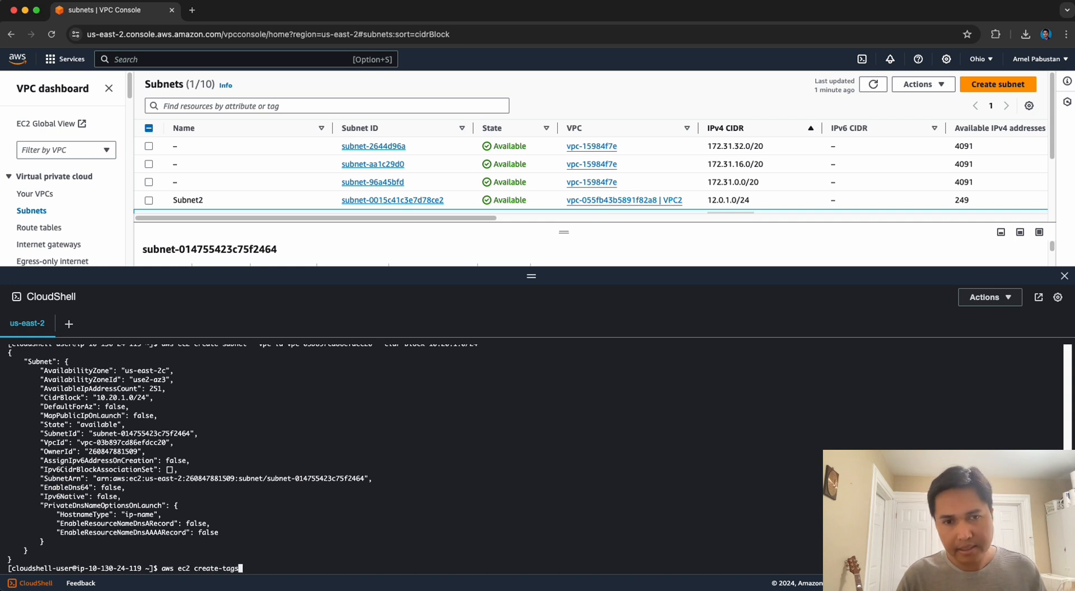
{"action": "type", "text": " --res"}
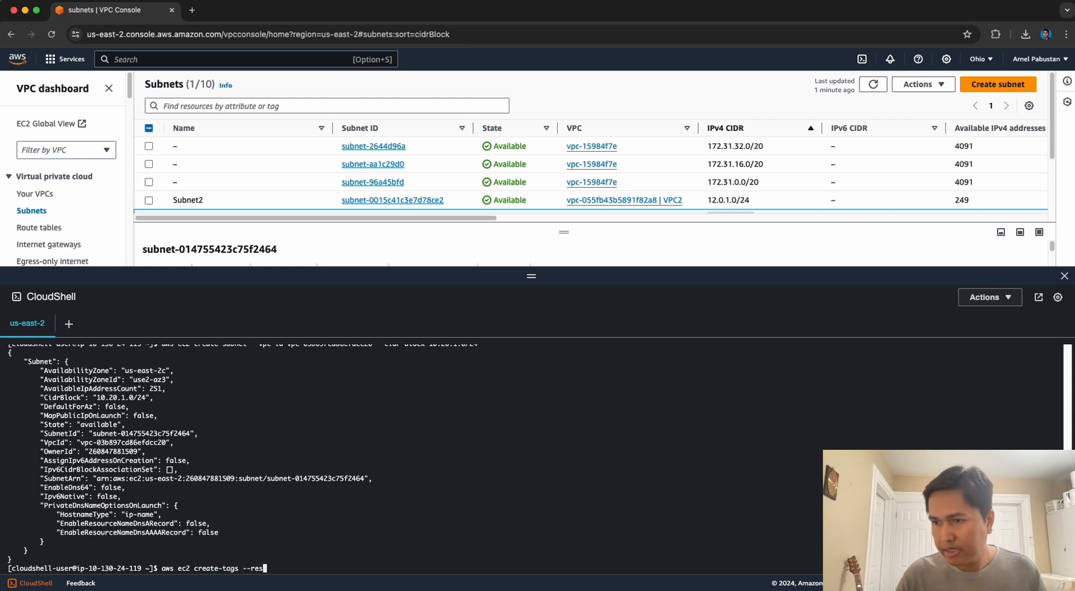
{"action": "type", "text": "ources"}
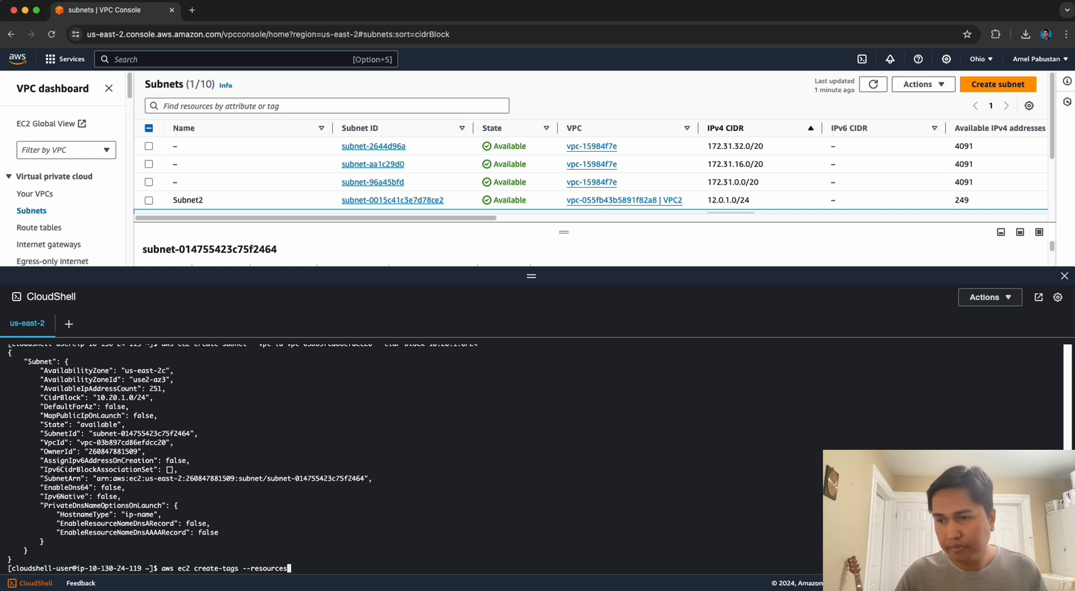
{"action": "key", "text": "BackSpace"}
{"action": "key", "text": "BackSpace"}
{"action": "key", "text": "BackSpace"}
{"action": "key", "text": "BackSpace"}
{"action": "key", "text": "BackSpace"}
{"action": "key", "text": "BackSpace"}
{"action": "key", "text": "BackSpace"}
{"action": "key", "text": "BackSpace"}
{"action": "key", "text": "BackSpace"}
{"action": "key", "text": "BackSpace"}
{"action": "key", "text": "BackSpace"}
{"action": "key", "text": "BackSpace"}
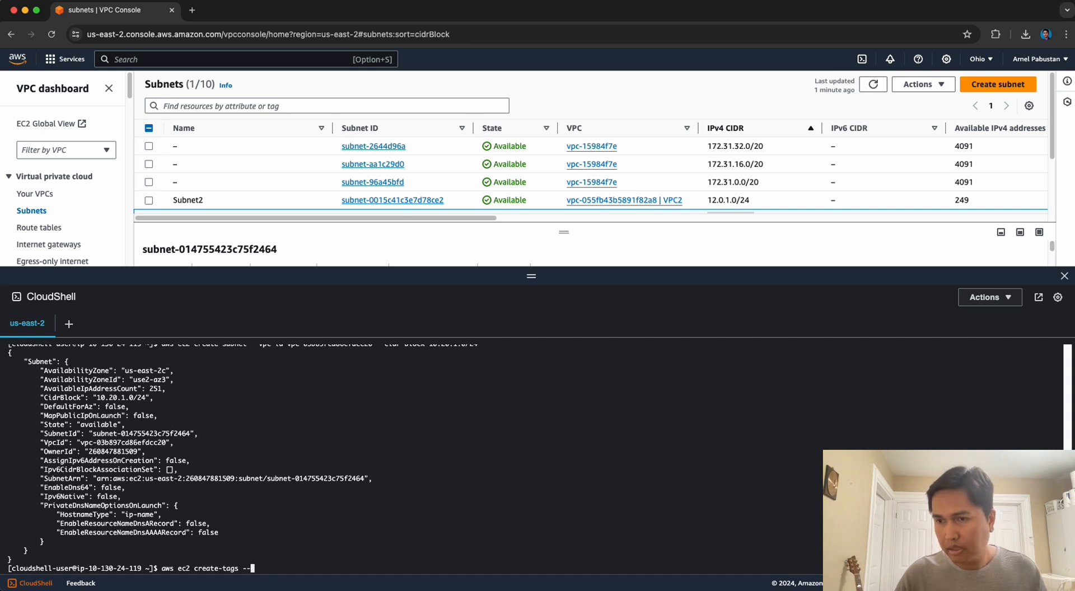
{"action": "key", "text": "BackSpace"}
{"action": "key", "text": "BackSpace"}
{"action": "key", "text": "BackSpace"}
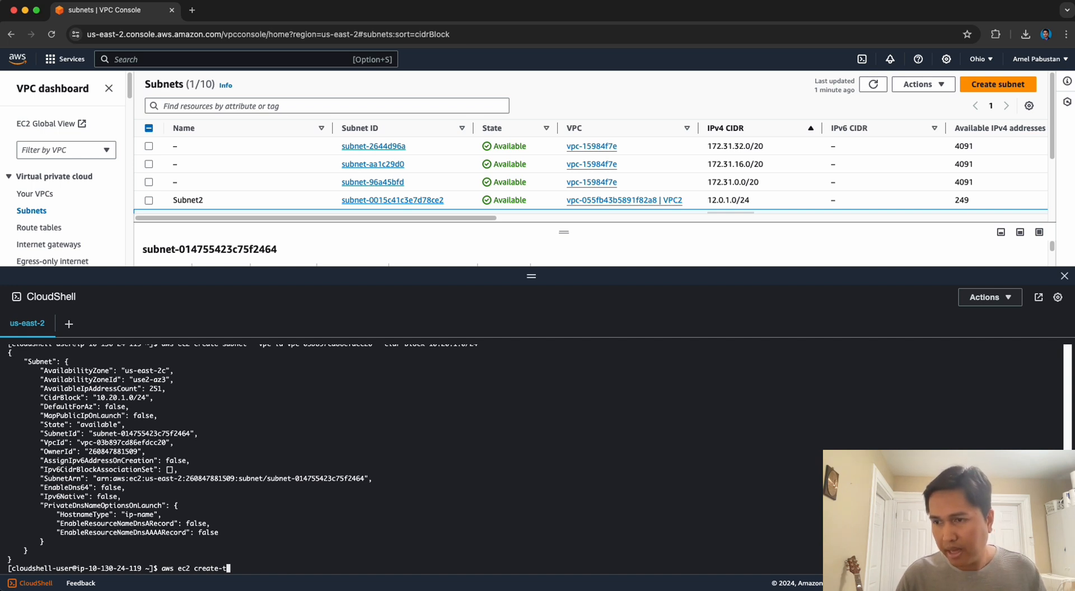
Add the --resources option to the create-tags command
{"action": "type", "text": "ags --res"}
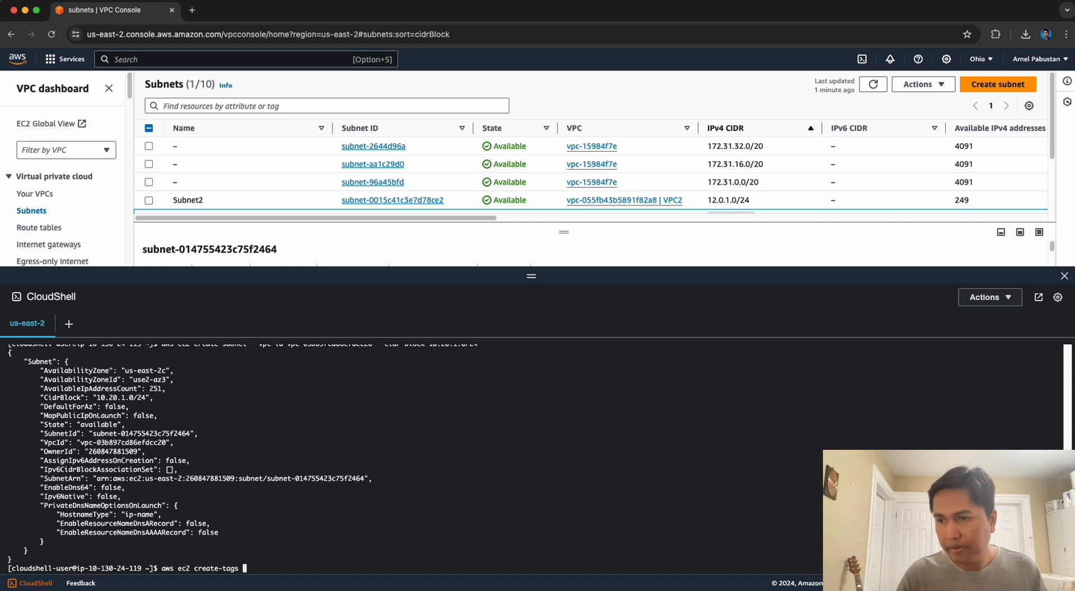
{"action": "type", "text": "ourc"}
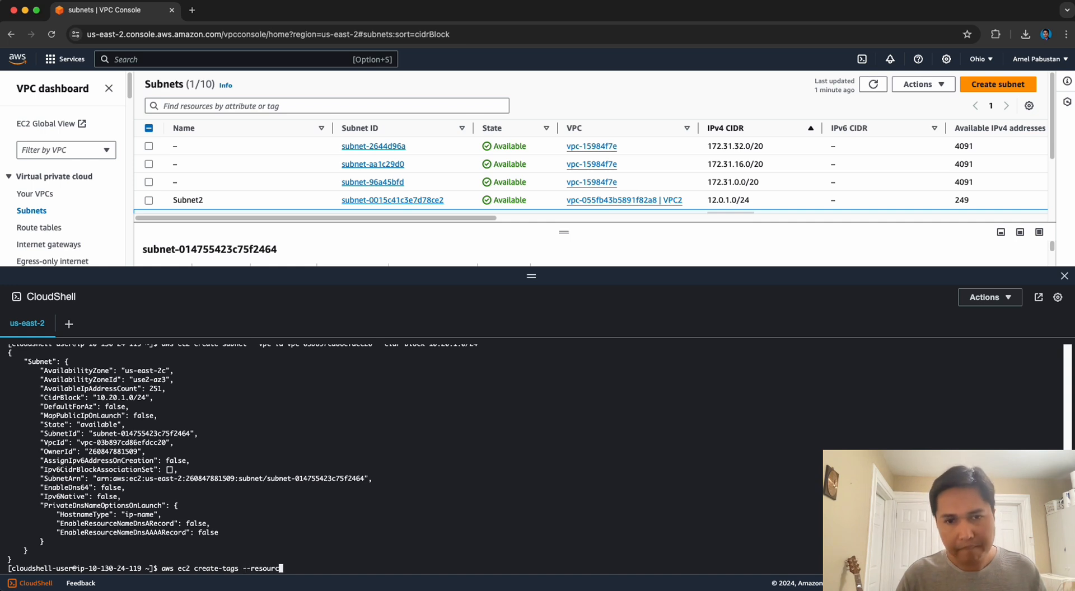
{"action": "type", "text": "es subnet"}
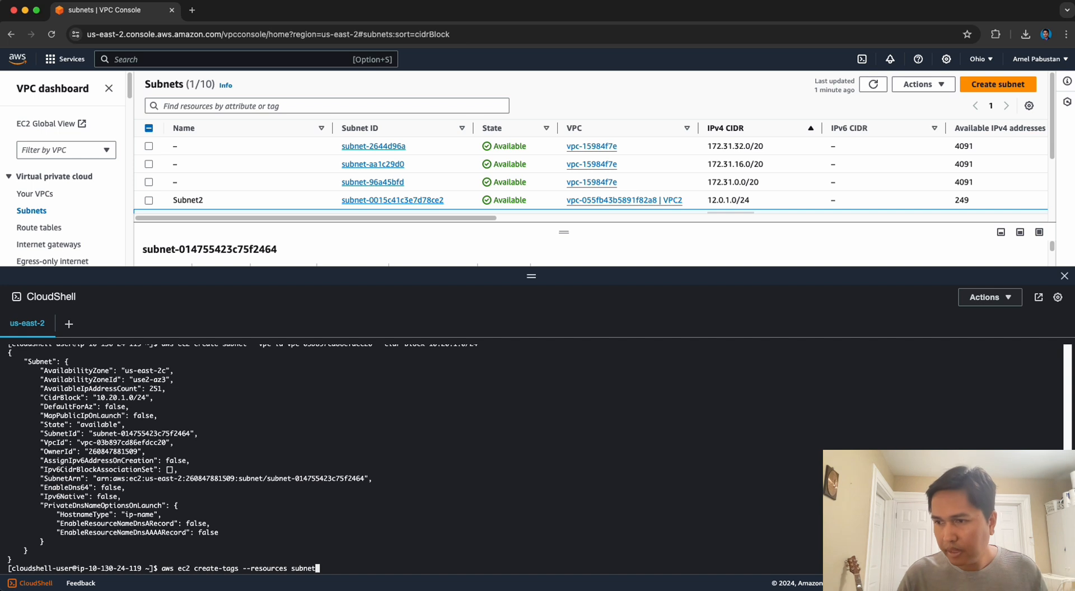
{"action": "type", "text": "-id"}
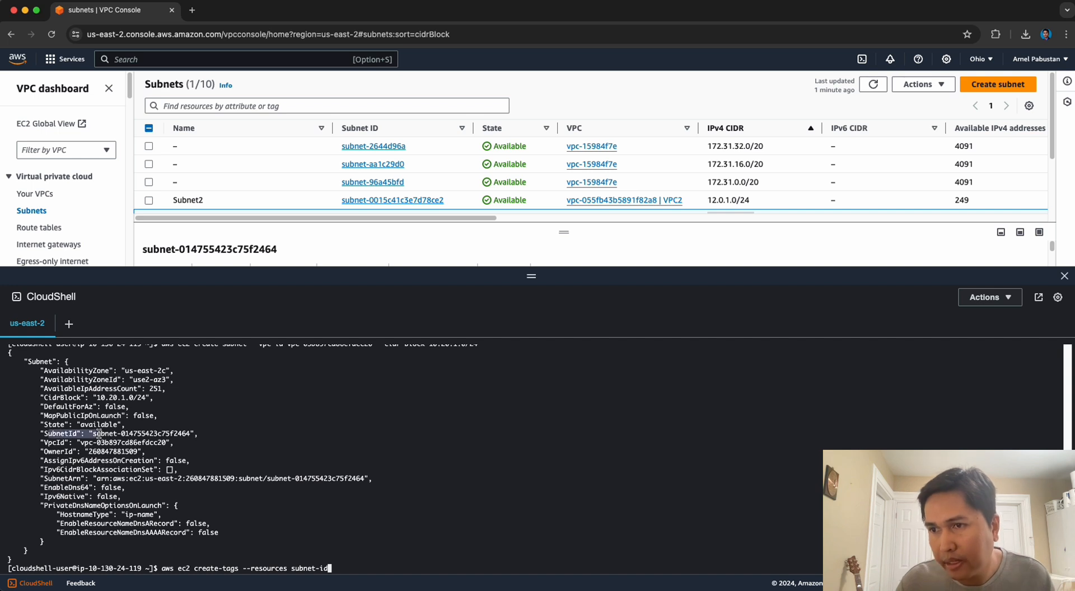
{"action": "key", "text": "BackSpace"}
{"action": "key", "text": "BackSpace"}
{"action": "key", "text": "BackSpace"}
{"action": "key", "text": "BackSpace"}
{"action": "key", "text": "BackSpace"}
{"action": "key", "text": "BackSpace"}
{"action": "key", "text": "BackSpace"}
{"action": "key", "text": "BackSpace"}
{"action": "key", "text": "BackSpace"}
{"action": "key", "text": "BackSpace"}
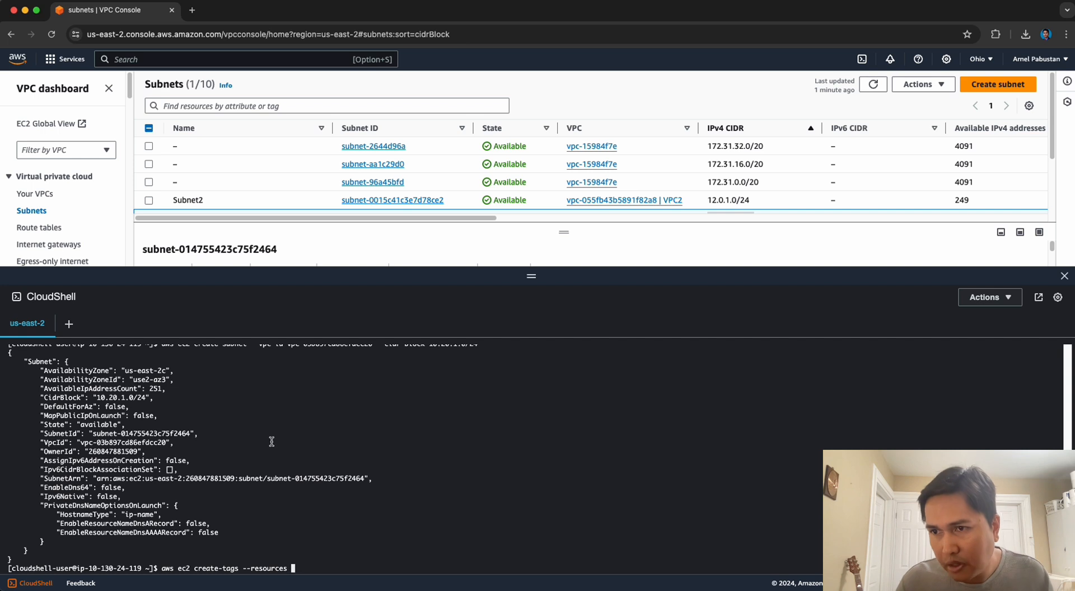
Copy the SubnetId subnet-014755423c75f2464 from the create-subnet output and paste it as the --resources value
{"action": "left_click_drag", "start_coordinate": [95, 435], "coordinate": [191, 432]}
{"action": "key", "text": "super+c"}
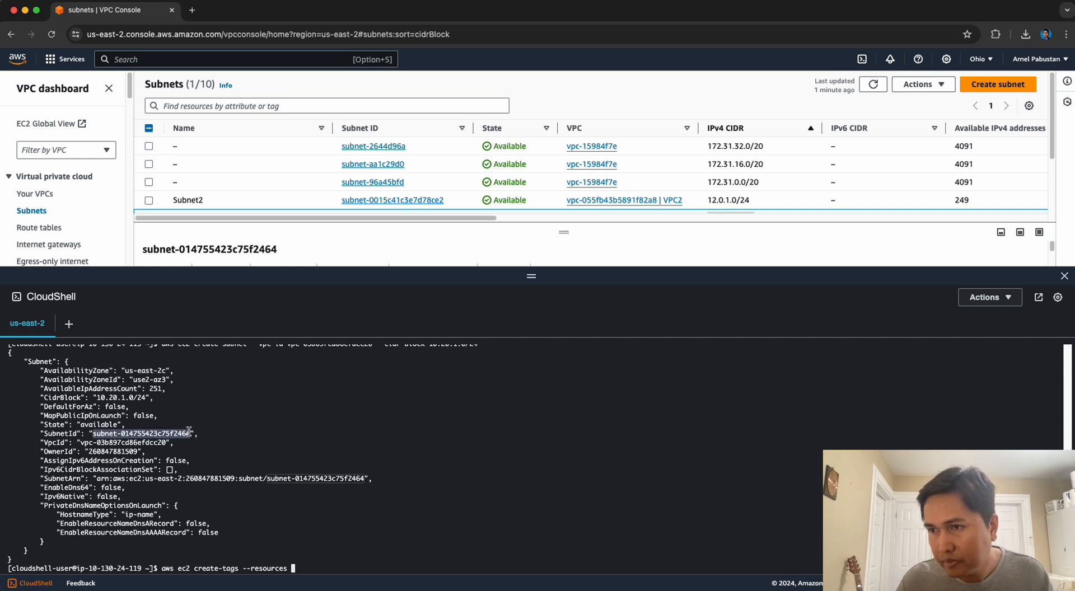
{"action": "left_click", "coordinate": [330, 542]}
{"action": "key", "text": "super+v"}
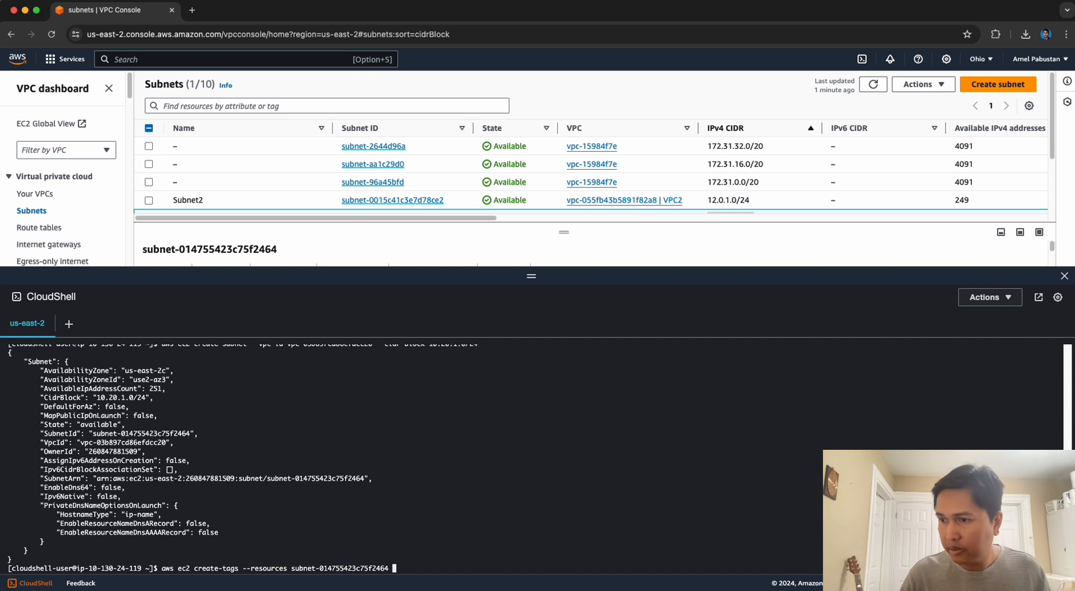
Complete the create-tags command with --tags Key=Name,Value=DC1-VPC2-Web and run it
{"action": "type", "text": "--tags"}
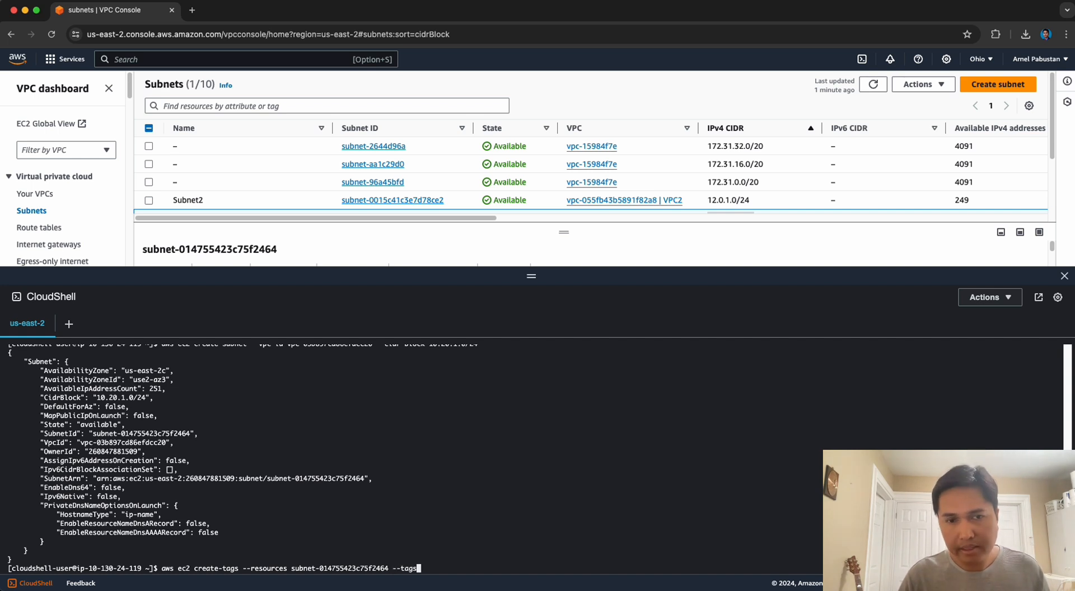
{"action": "type", "text": " Key"}
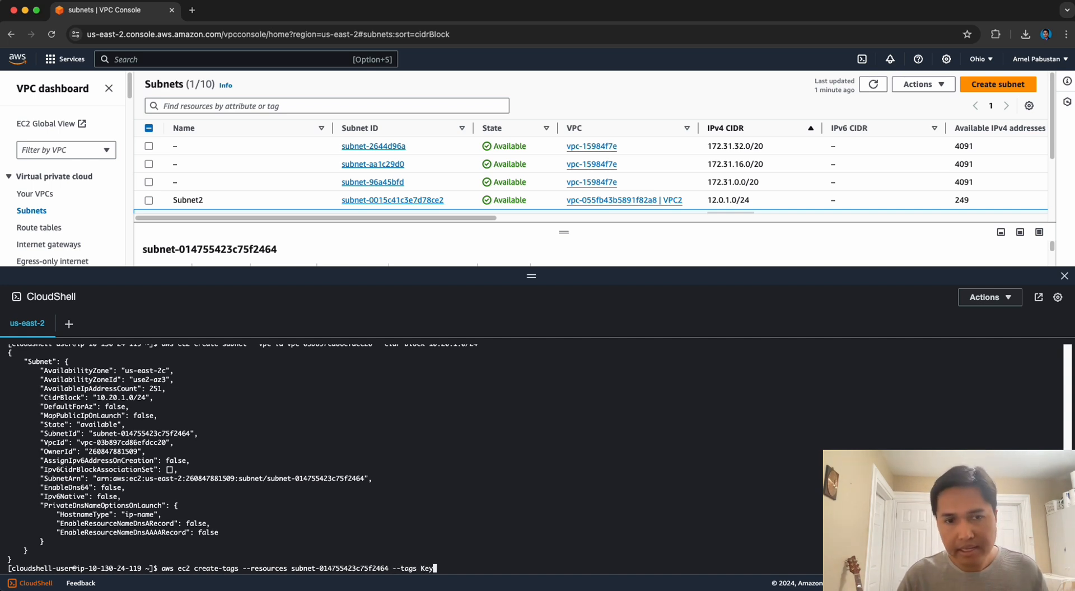
{"action": "type", "text": "=Nam"}
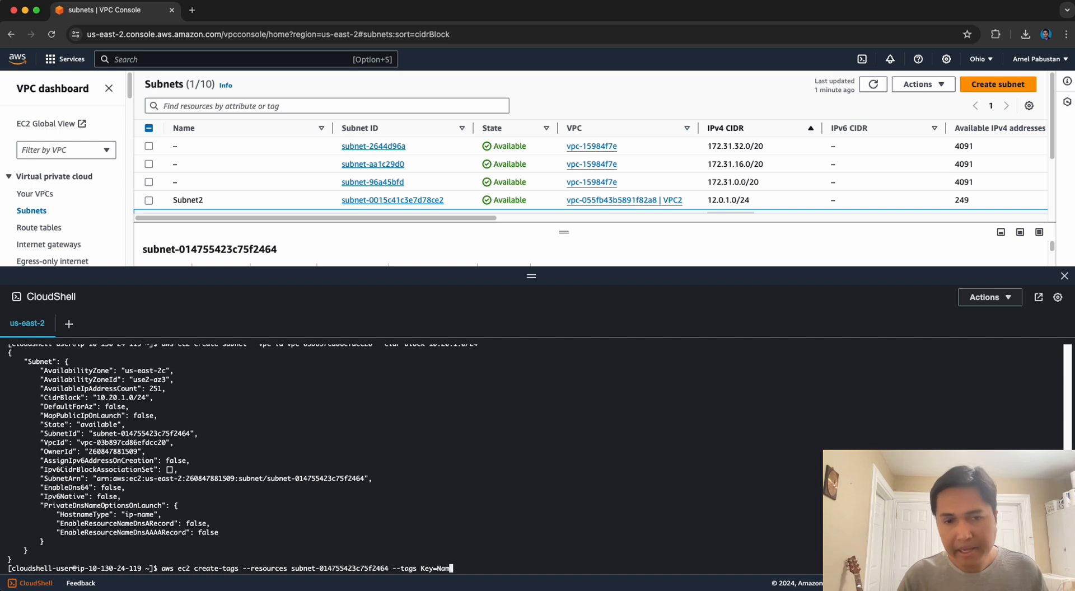
{"action": "type", "text": "e,V"}
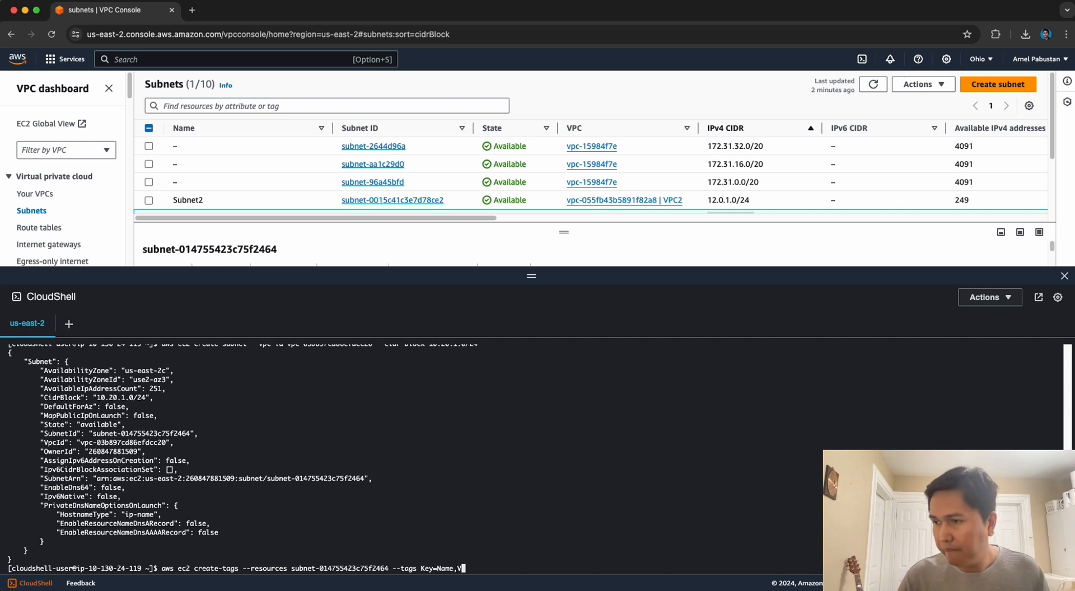
{"action": "type", "text": "alue"}
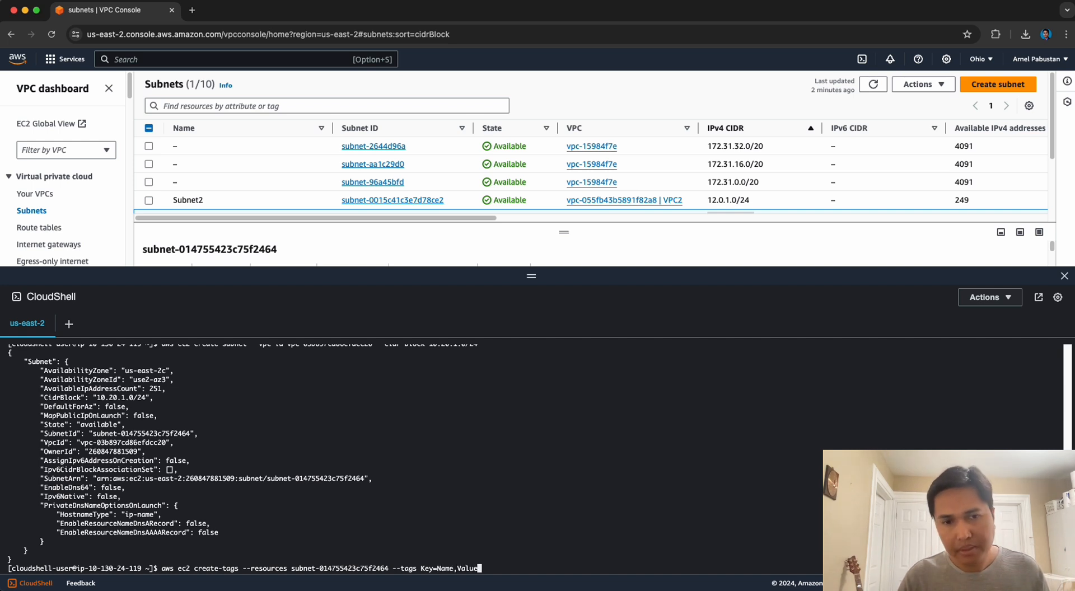
{"action": "type", "text": "="}
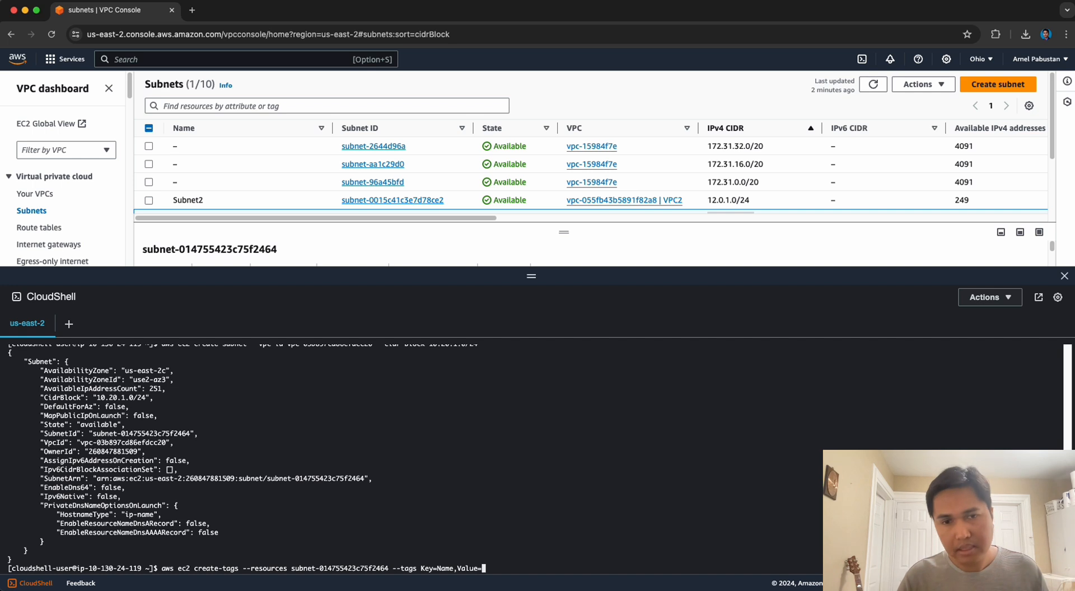
{"action": "type", "text": "DC1-"}
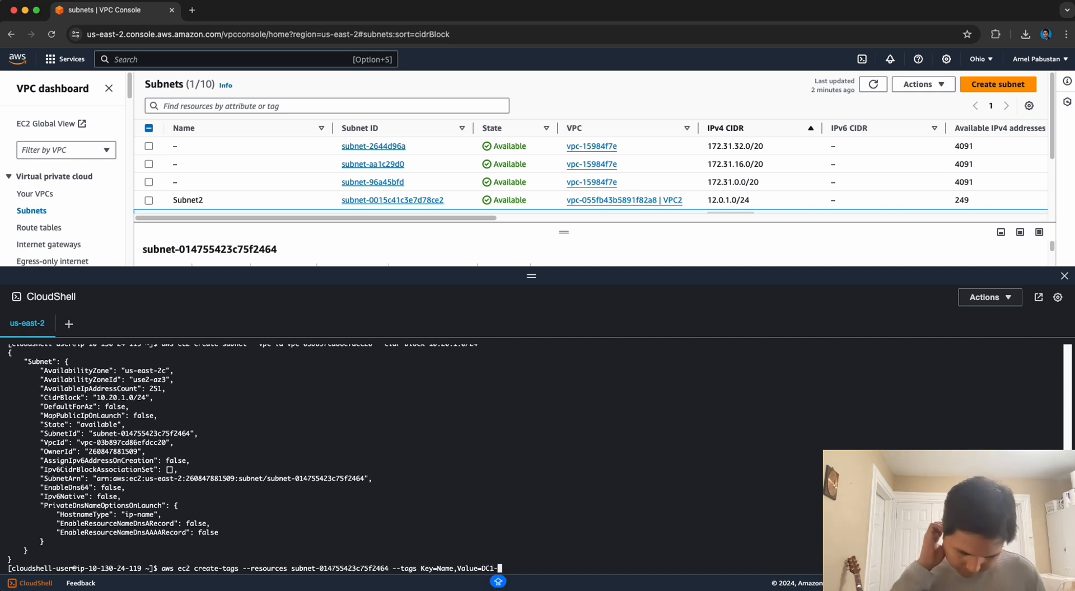
{"action": "type", "text": "VPC2"}
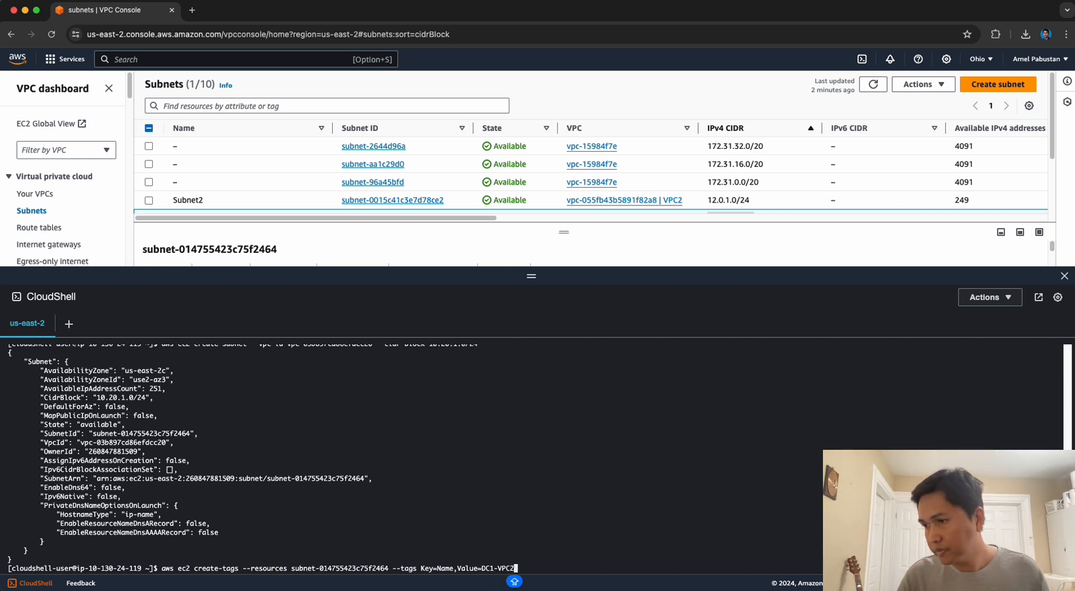
{"action": "key", "text": "alt+minus"}
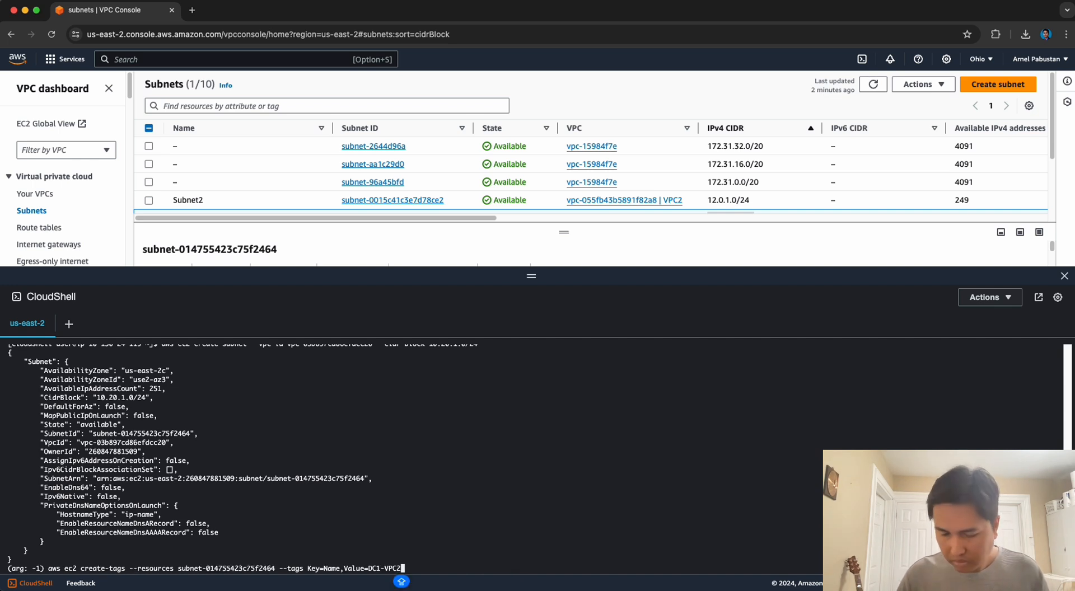
{"action": "key", "text": "BackSpace"}
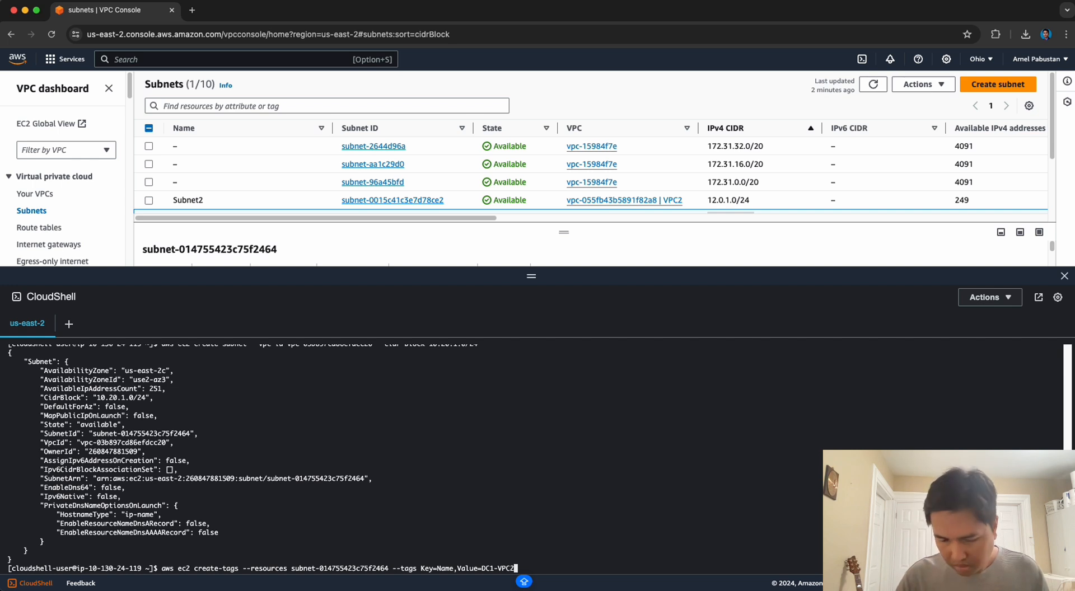
{"action": "type", "text": "-"}
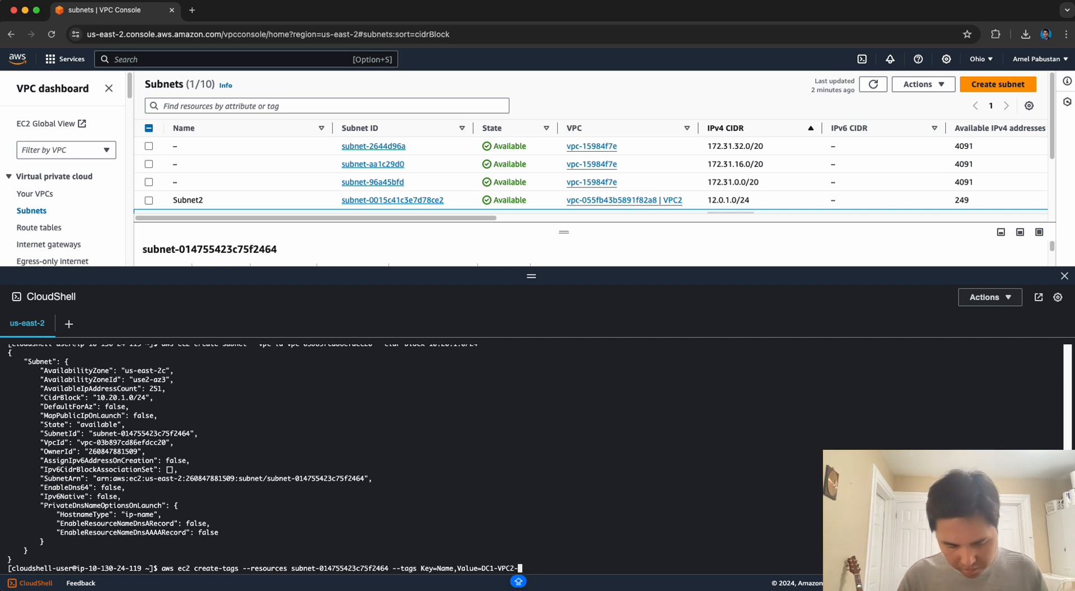
{"action": "type", "text": "Web"}
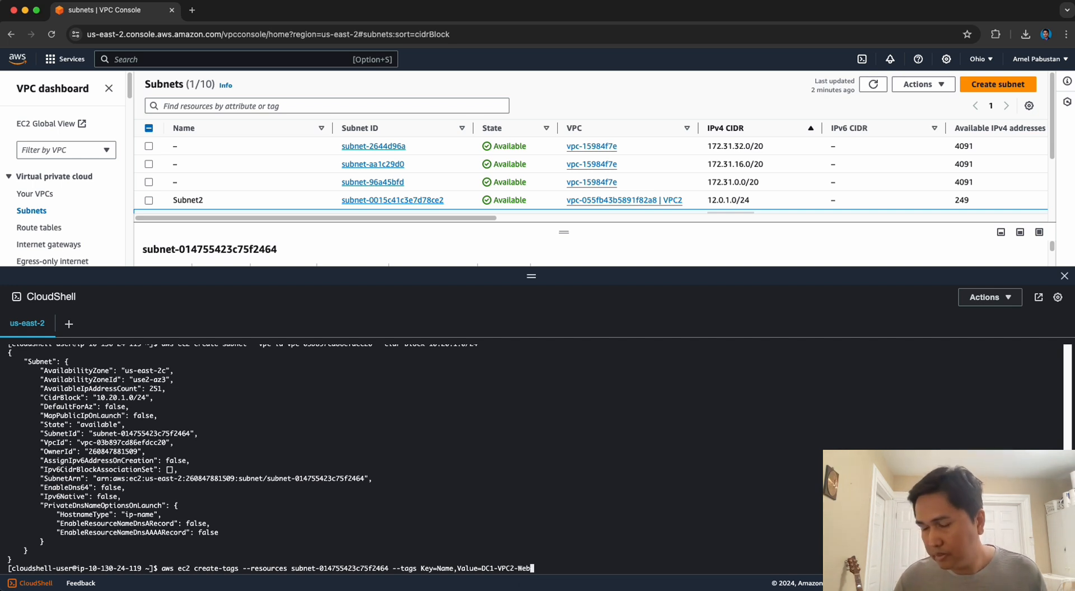
{"action": "key", "text": "Return"}
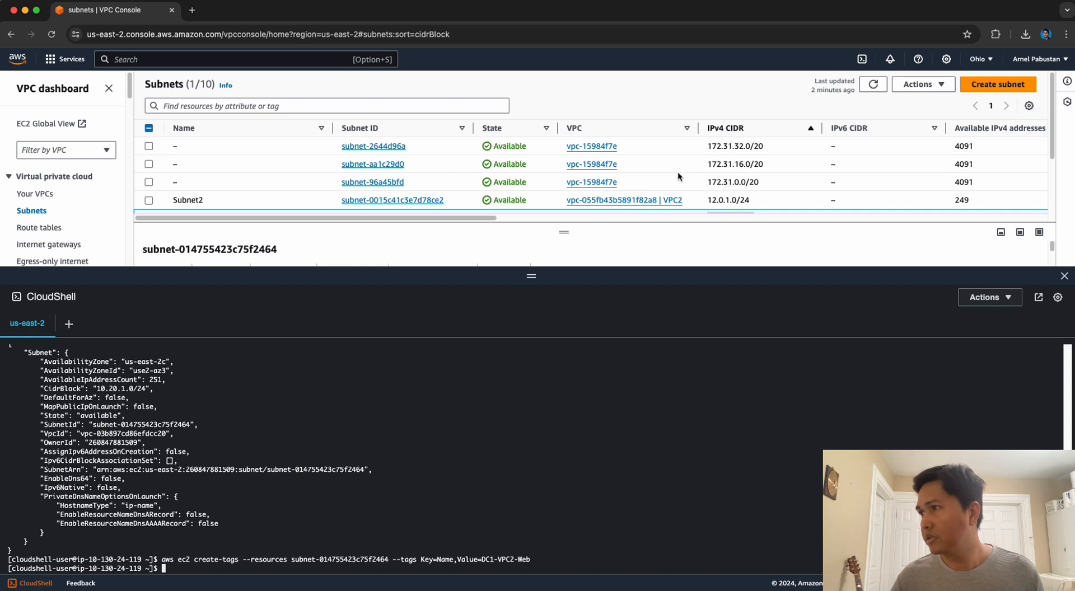
Refresh the Subnets list, sort it by Name in descending order and shrink the CloudShell pane to show more rows
{"action": "left_click", "coordinate": [873, 84]}
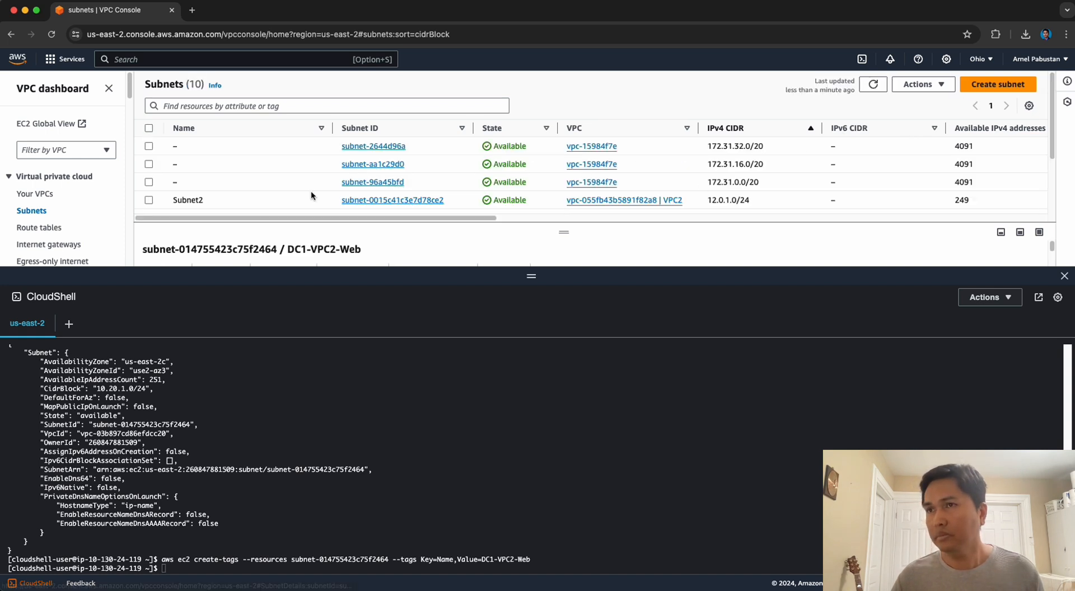
{"action": "left_click", "coordinate": [215, 130]}
{"action": "left_click", "coordinate": [215, 130]}
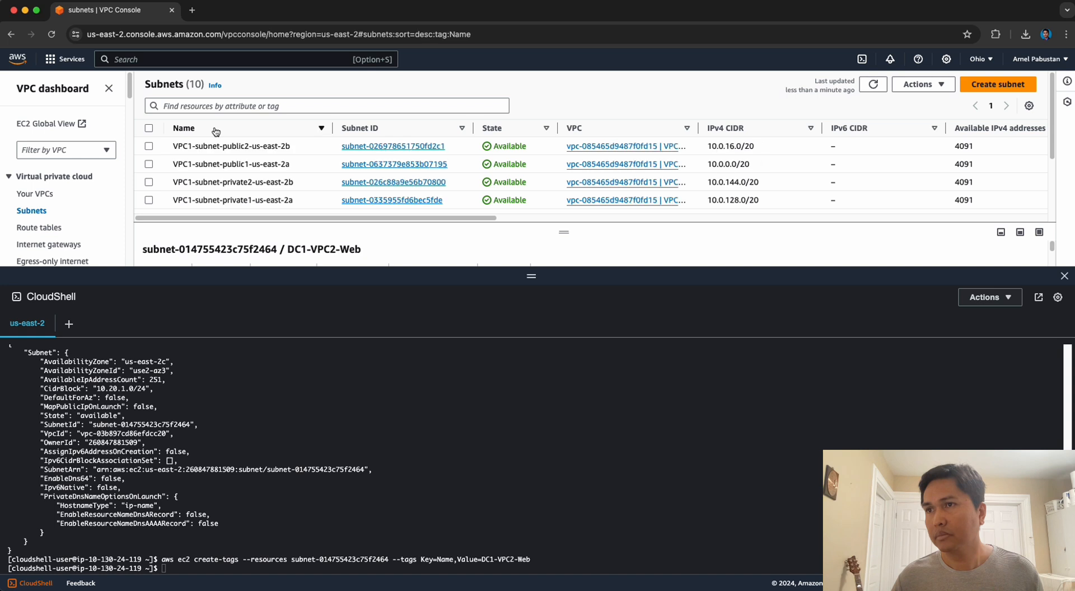
{"action": "scroll", "coordinate": [261, 160], "scroll_direction": "down", "scroll_amount": 5}
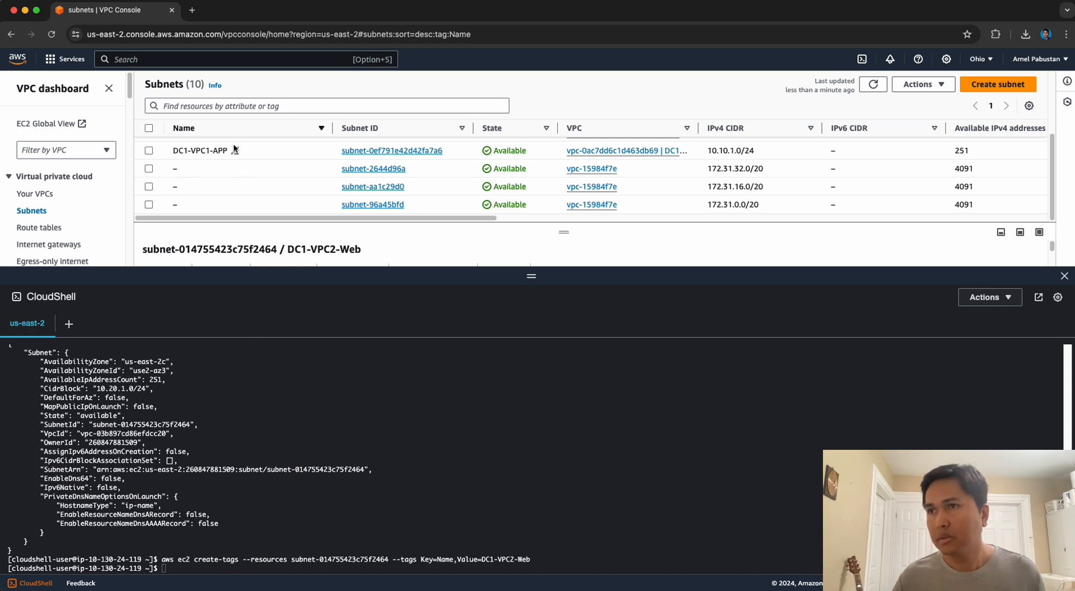
{"action": "left_click", "coordinate": [873, 85]}
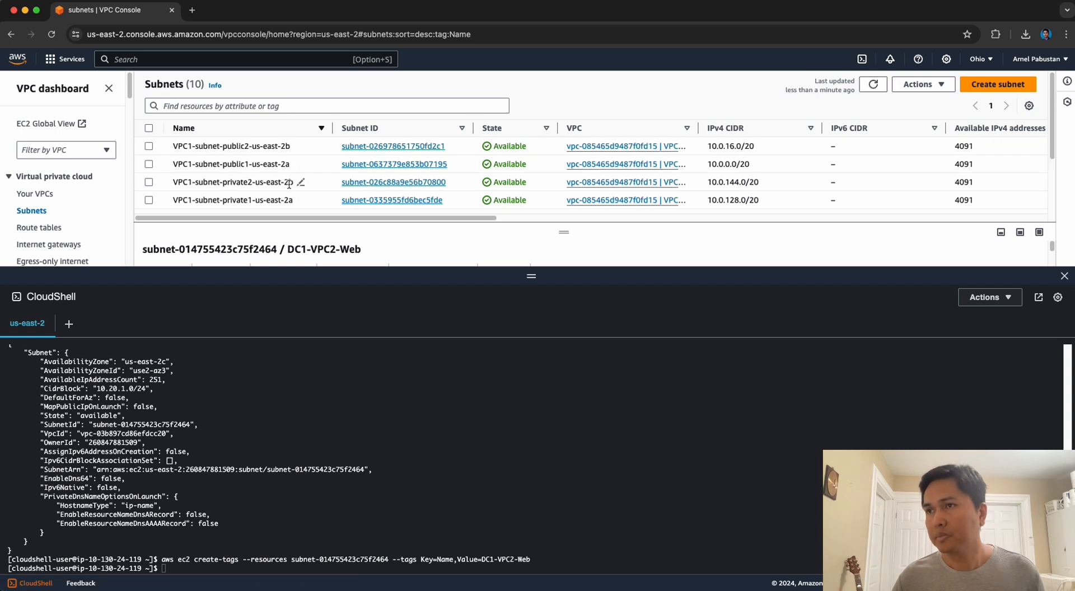
{"action": "left_click_drag", "start_coordinate": [533, 277], "coordinate": [546, 357]}
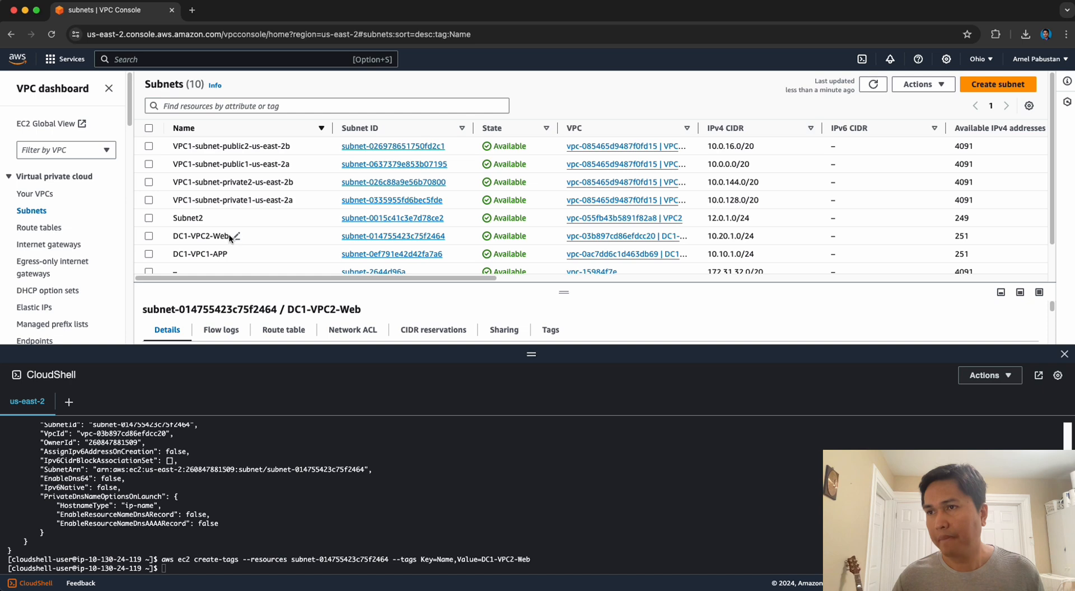
Select the DC1-VPC2-Web subnet and compare its name with the tag value in the create-tags command
{"action": "left_click", "coordinate": [190, 238]}
{"action": "left_click_drag", "start_coordinate": [171, 237], "coordinate": [236, 239]}
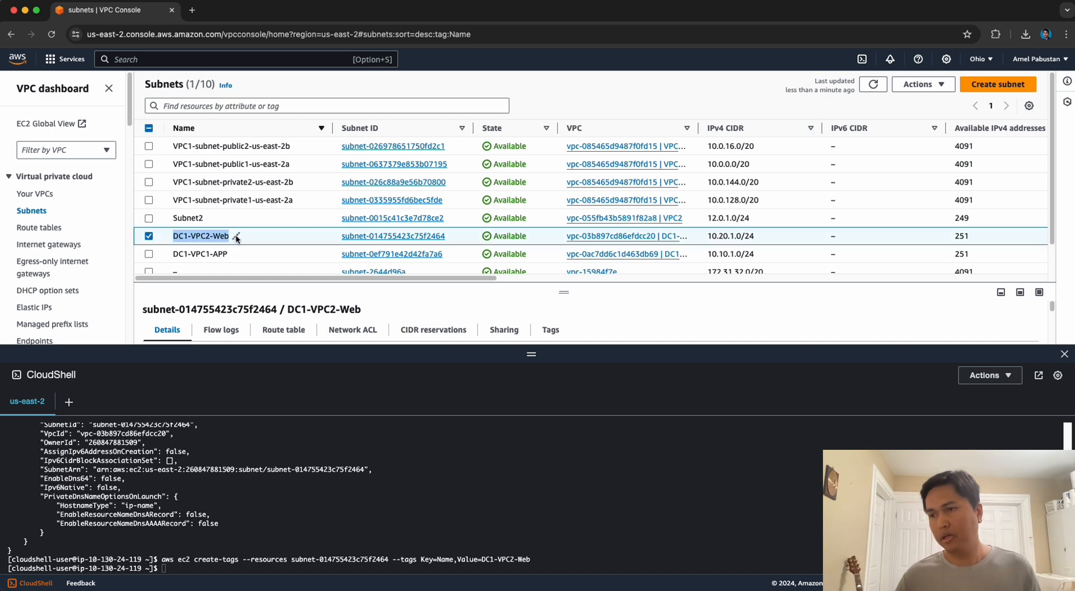
{"action": "left_click_drag", "start_coordinate": [530, 354], "coordinate": [525, 308]}
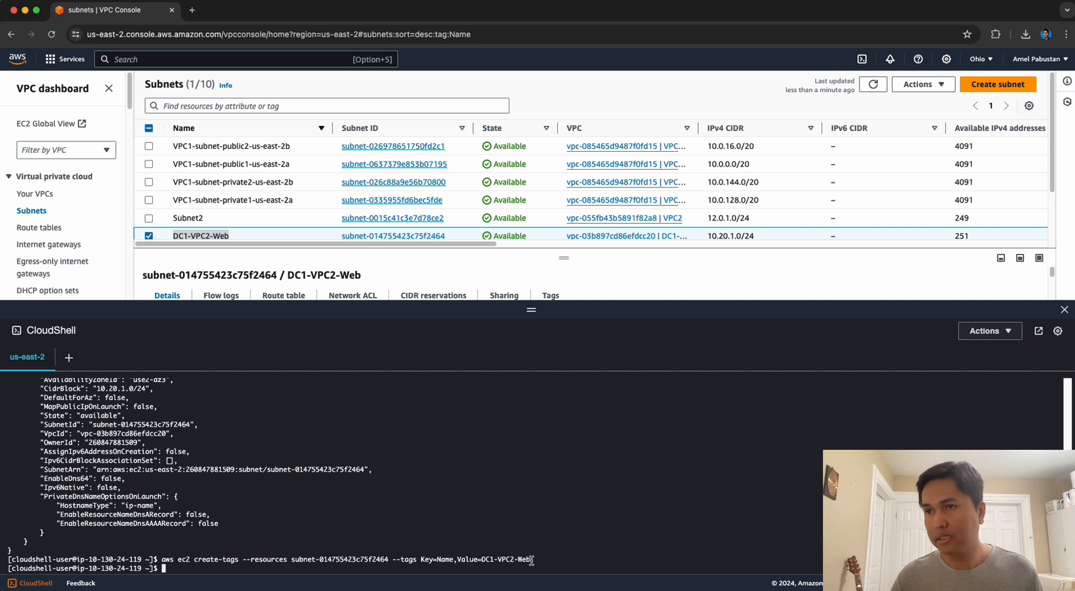
{"action": "left_click_drag", "start_coordinate": [531, 560], "coordinate": [505, 560]}
{"action": "left_click", "coordinate": [226, 499]}
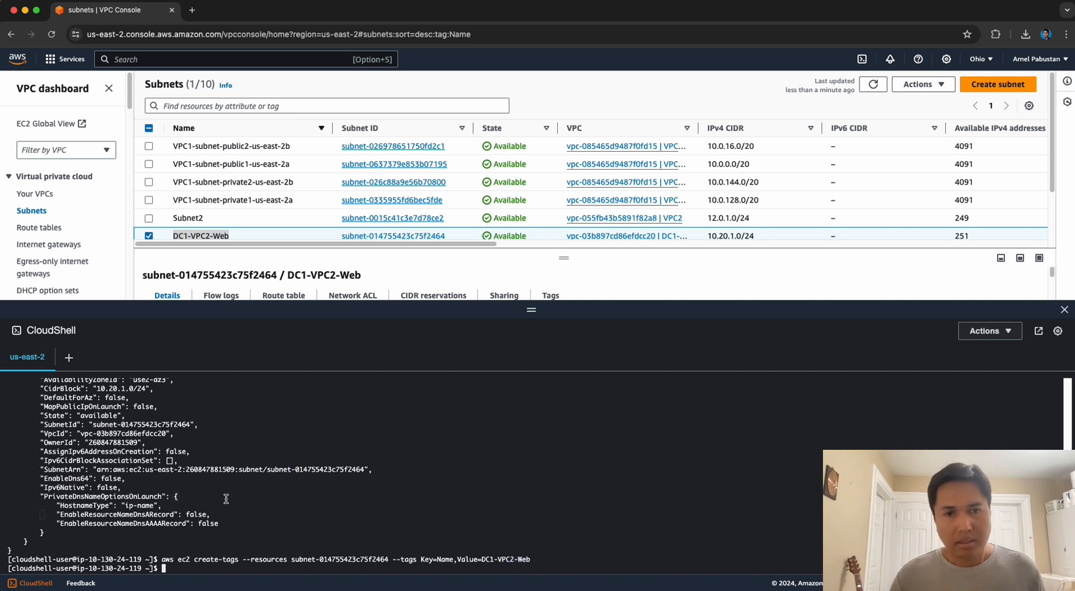